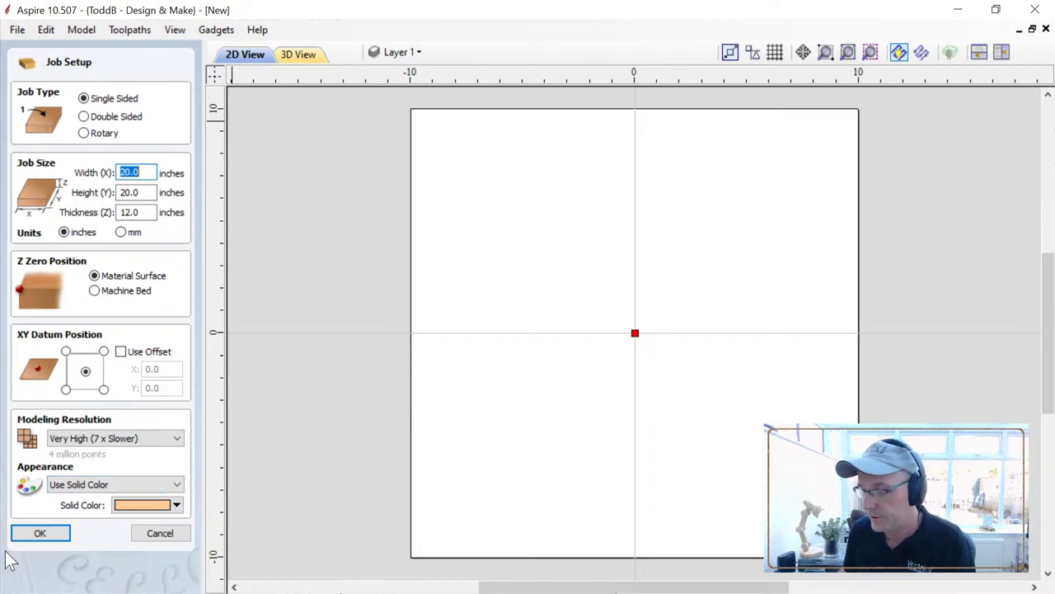
Step: Accept the single-sided 20 × 20 × 12 inch job setup and import the picture Front.jpg
left_click(34, 536)
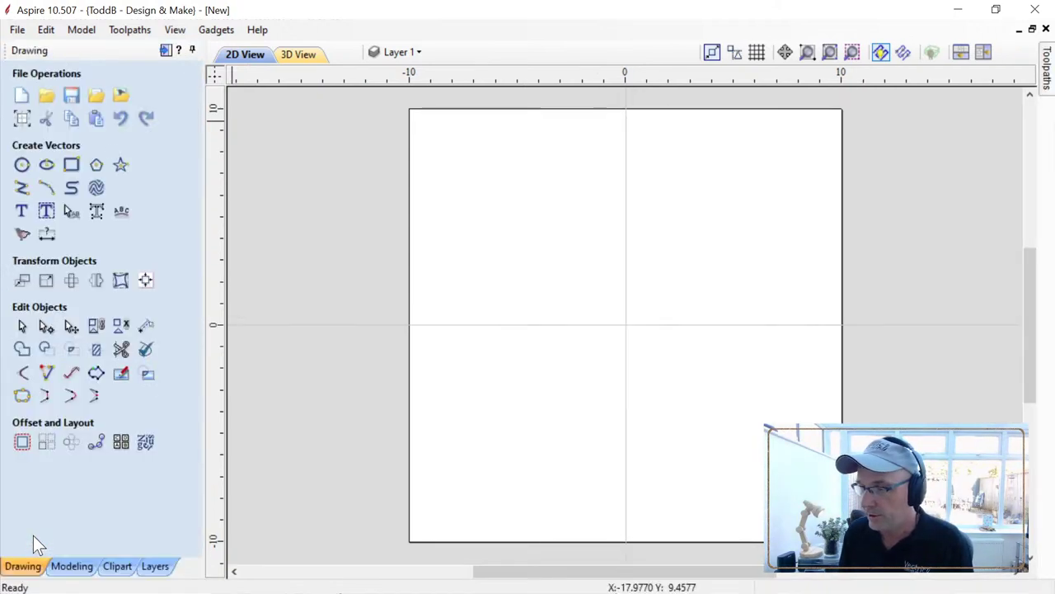
left_click(127, 93)
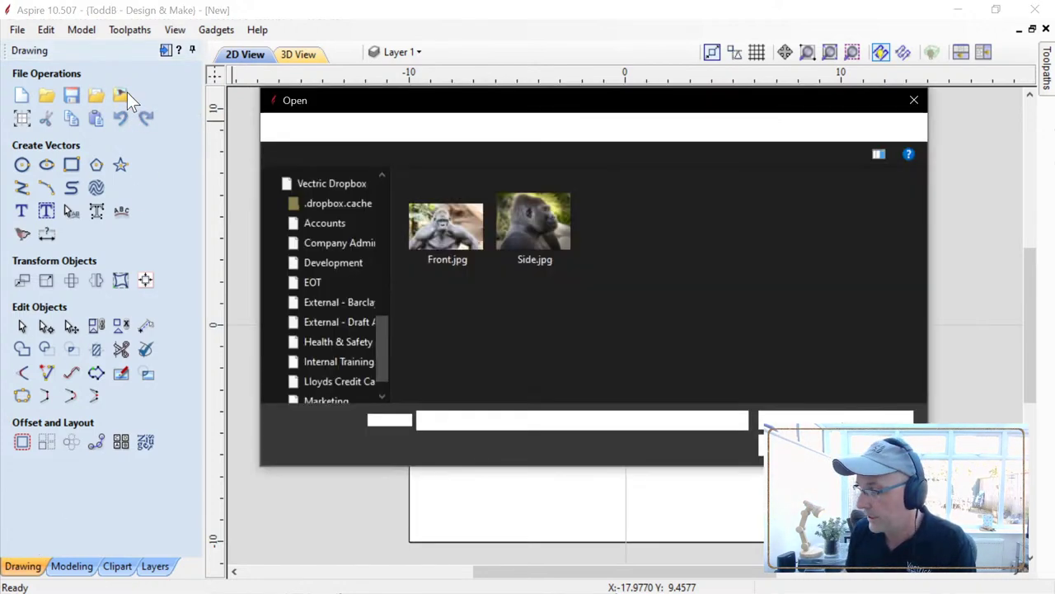
left_click(425, 211)
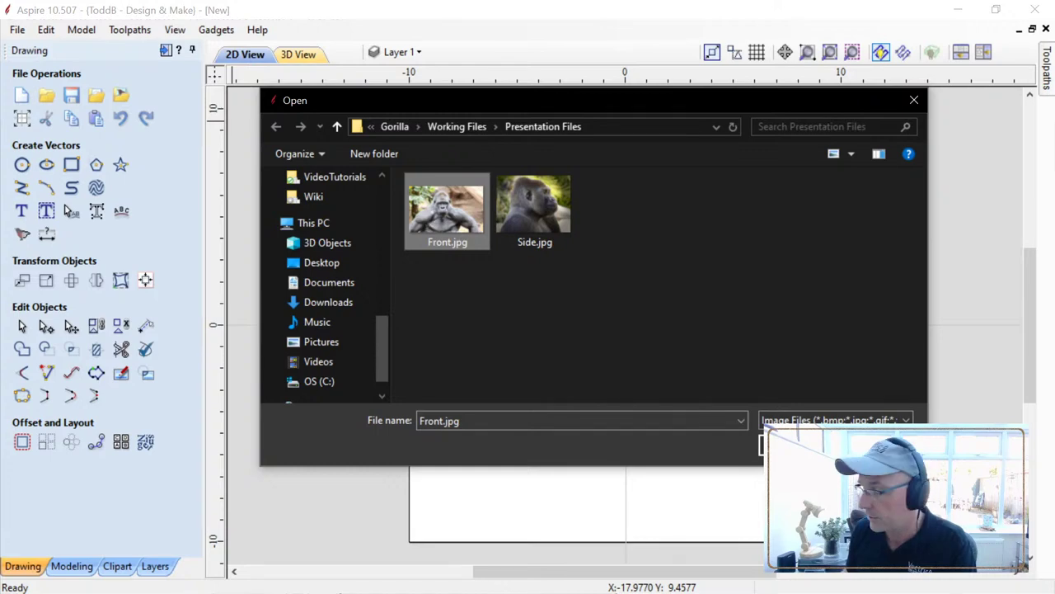
left_click(796, 445)
Step: Enlarge the front gorilla picture to about 45.8 × 28.6 inches and move it off the job area
scroll(636, 404, "down", 2)
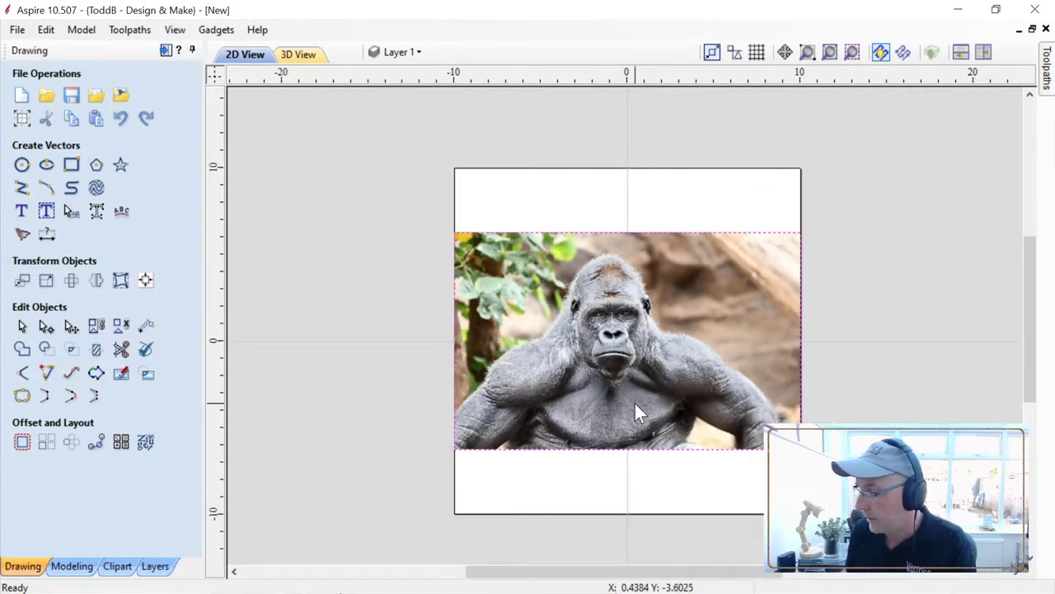
left_click(549, 323)
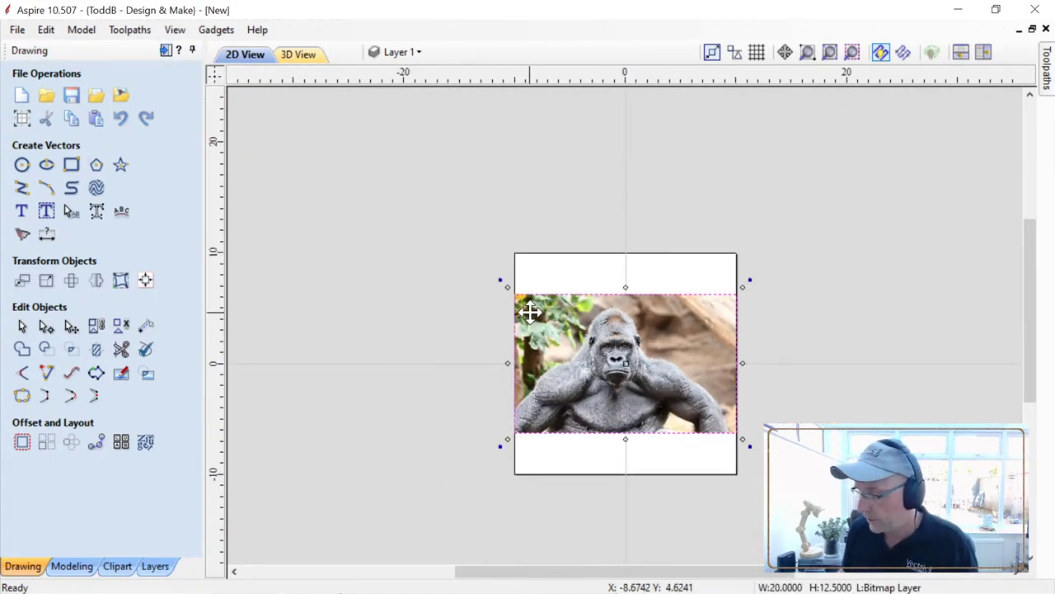
left_click(508, 289)
left_click_drag(509, 289, 452, 207)
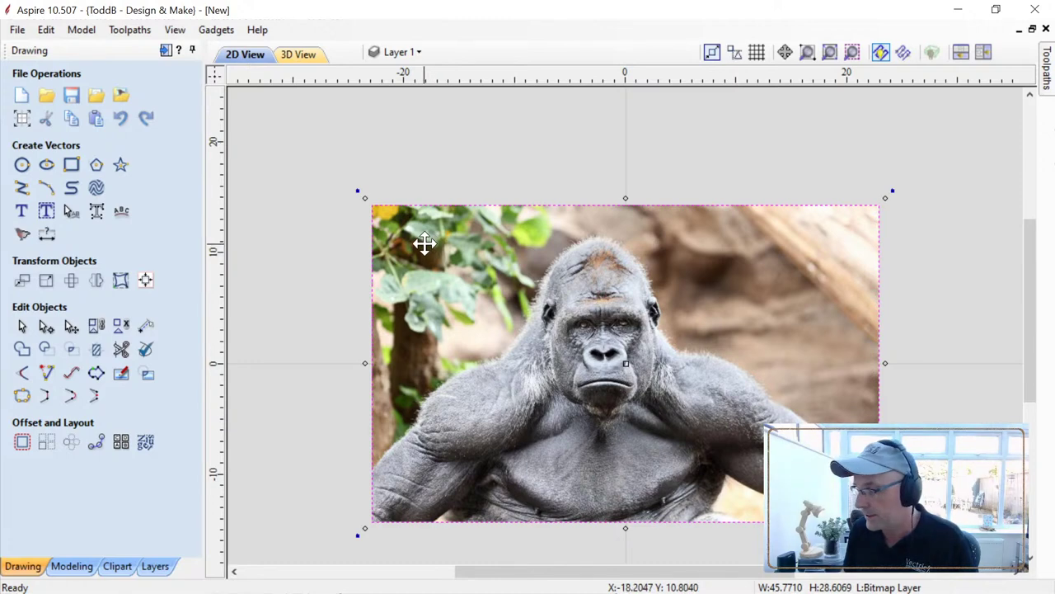
left_click_drag(425, 237, 794, 390)
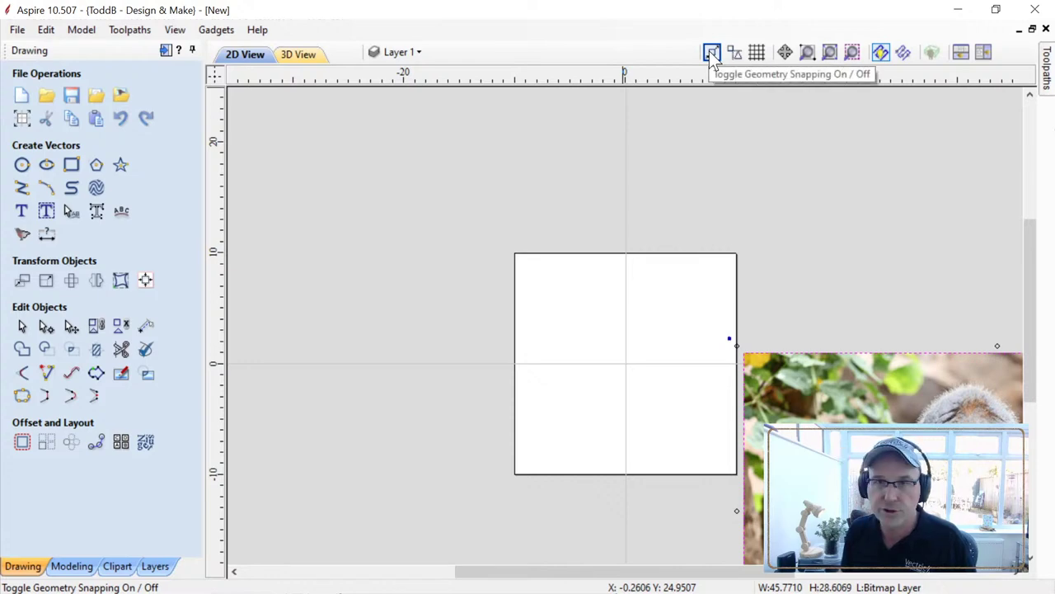
Step: Draw a 20 × 20 inch square-cornered rectangle along the boundary of the job area
left_click(71, 164)
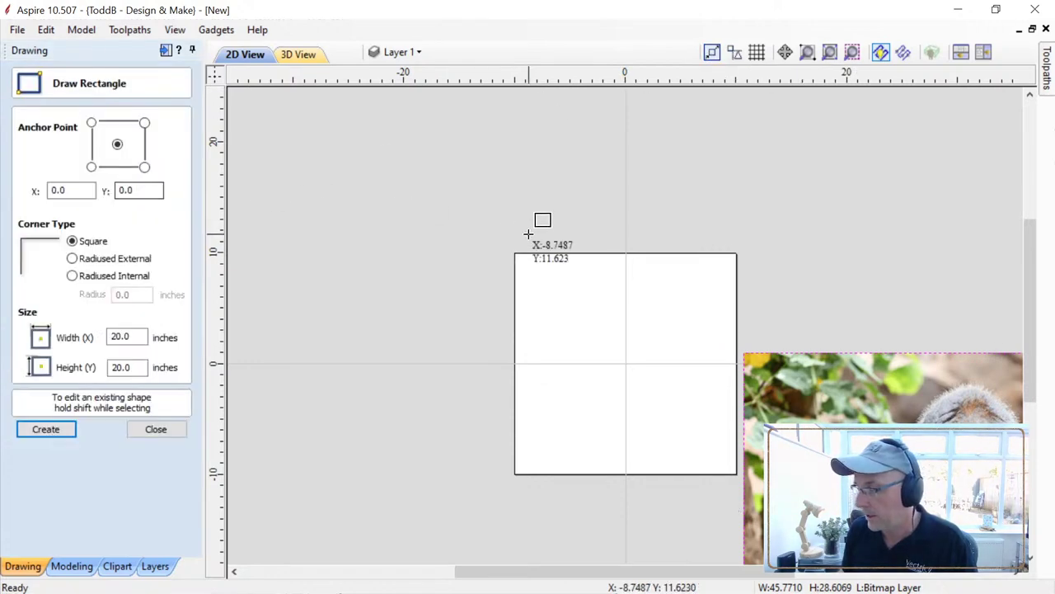
left_click_drag(514, 253, 733, 472)
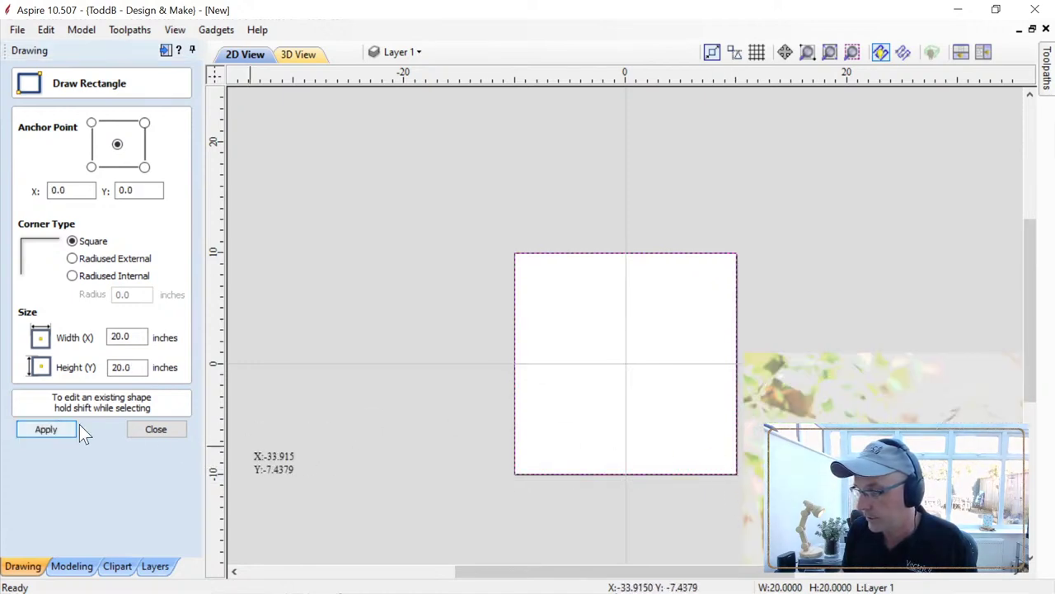
left_click(169, 430)
Step: Move the front picture back over the job and nudge it until the gorilla's head is centred in the rectangle
left_click(919, 424)
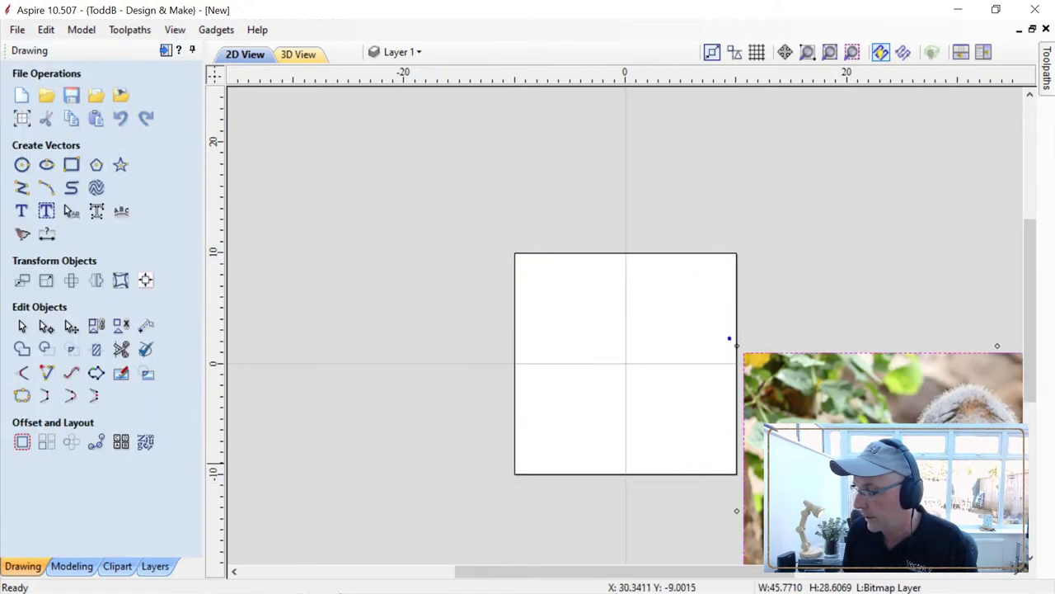
left_click_drag(968, 438, 610, 299)
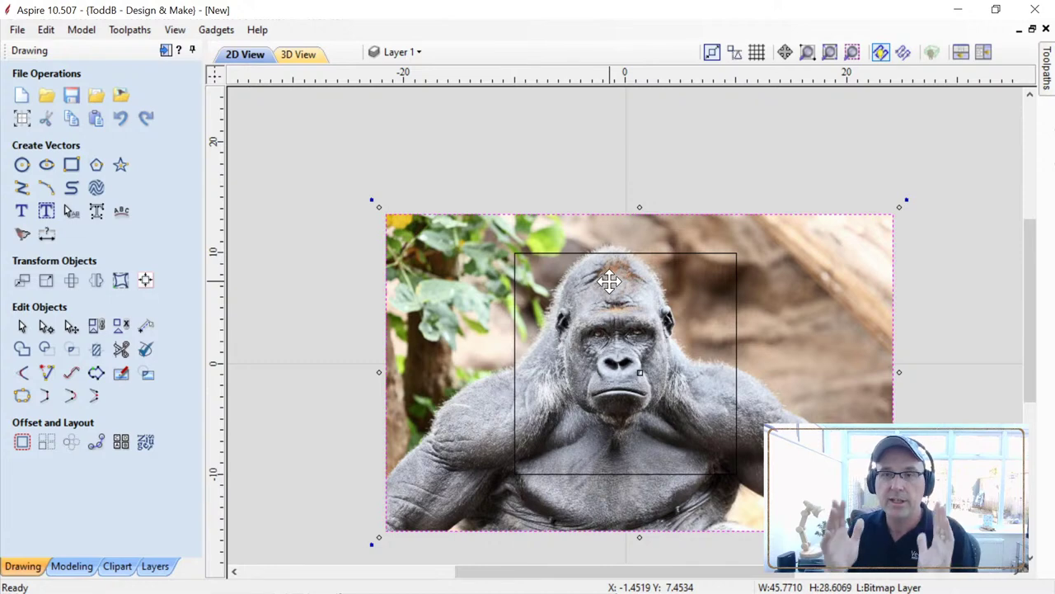
left_click_drag(628, 354, 650, 372)
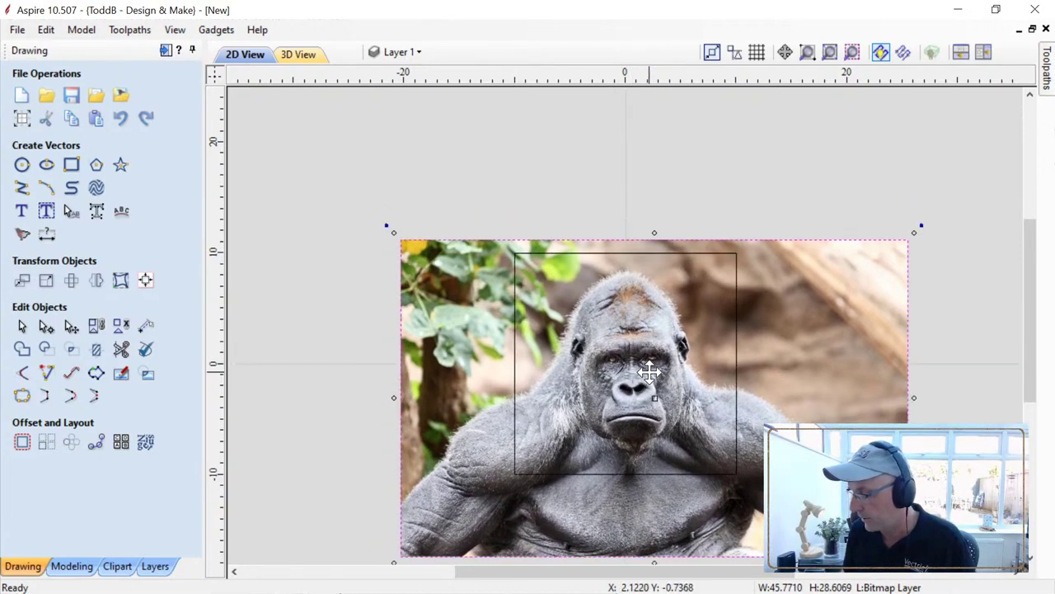
key("Left")
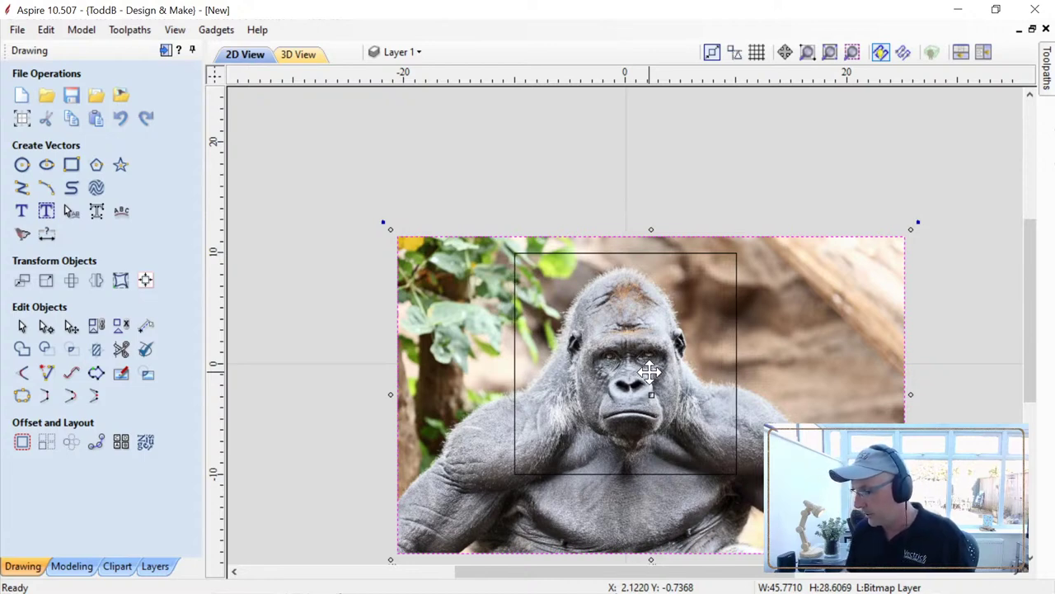
key("Right")
key("Up")
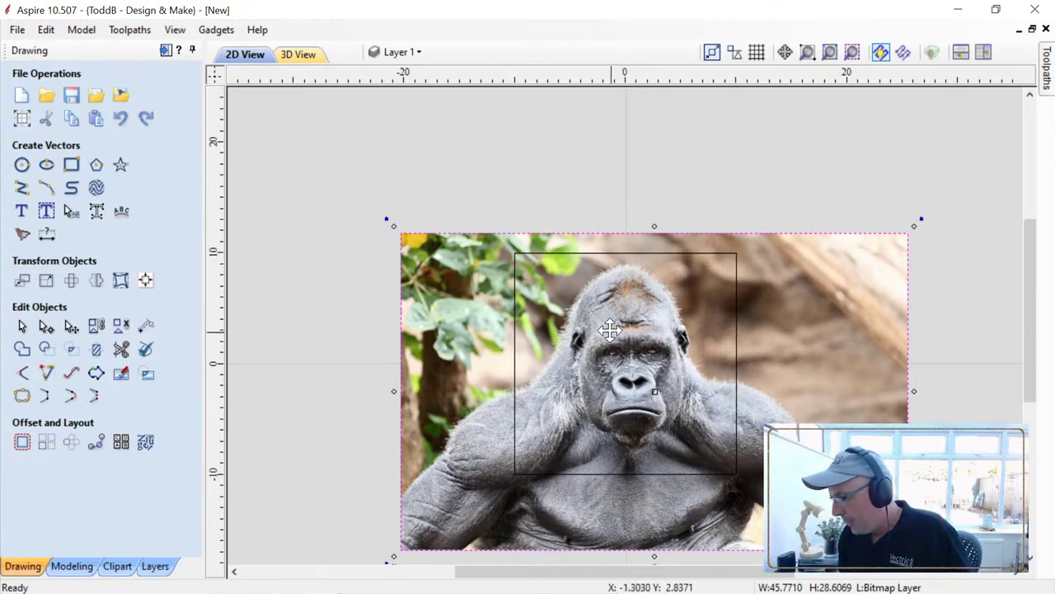
Step: Crop the front picture to the 20 × 20 inch rectangle
left_click(545, 254)
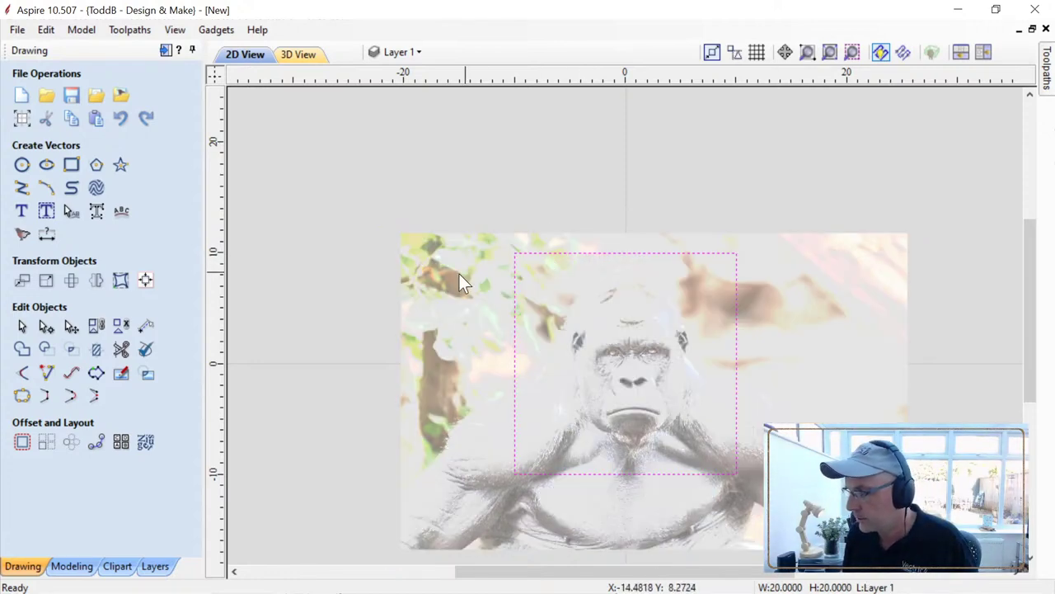
left_click(458, 275, "shift")
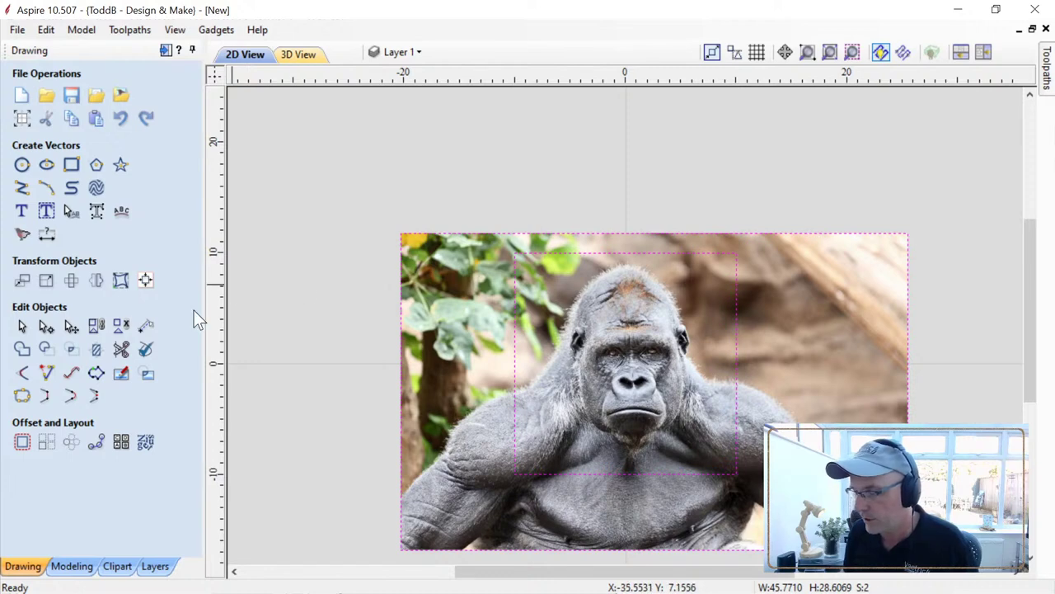
left_click(154, 382)
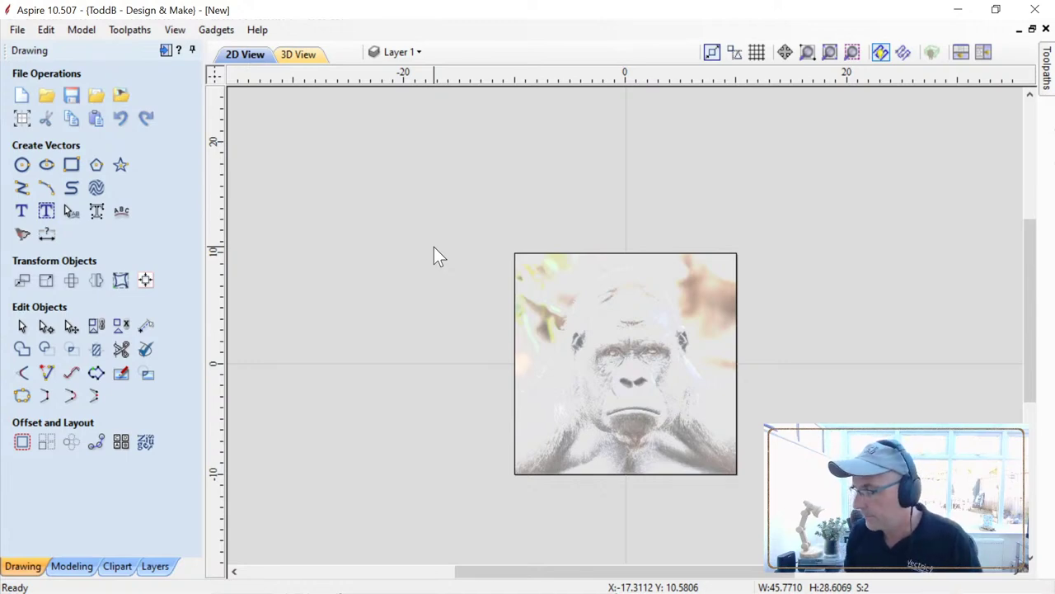
Step: Set the fading of the cropped front picture when not selected to 0 %
left_click(672, 390)
right_click(672, 390)
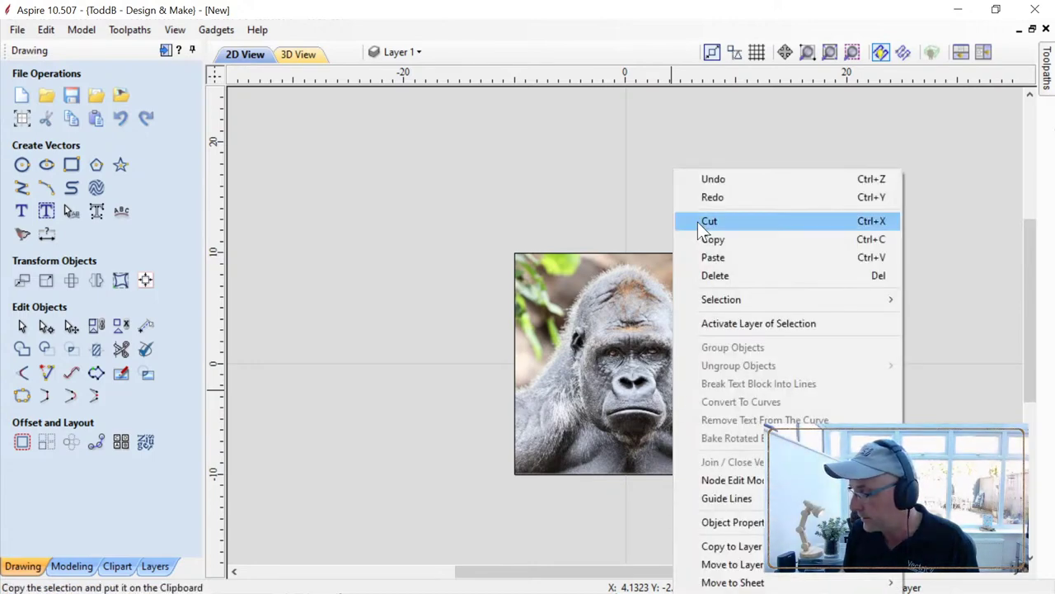
right_click(545, 293)
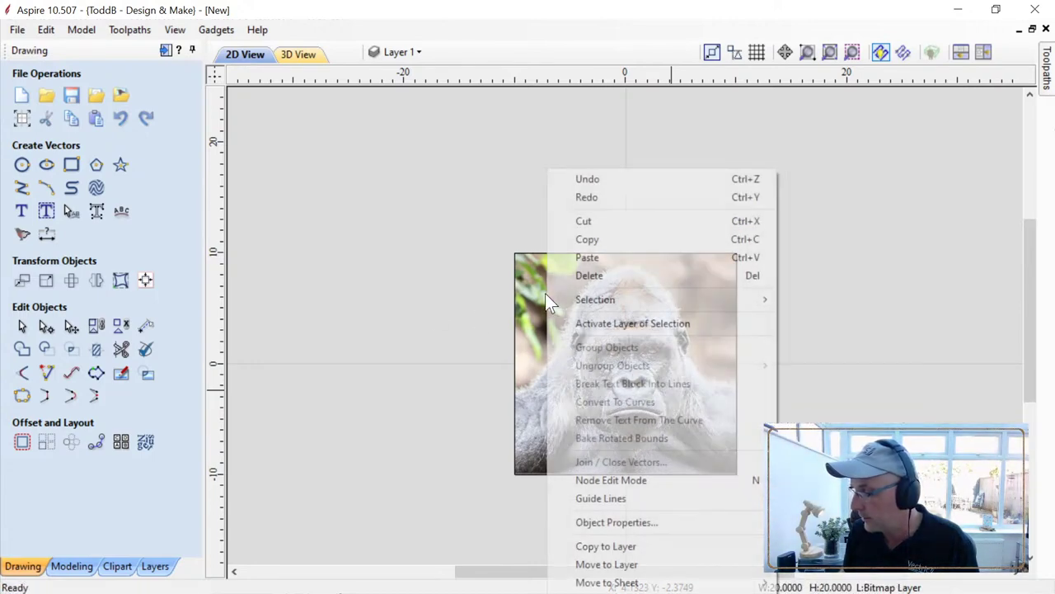
left_click(605, 523)
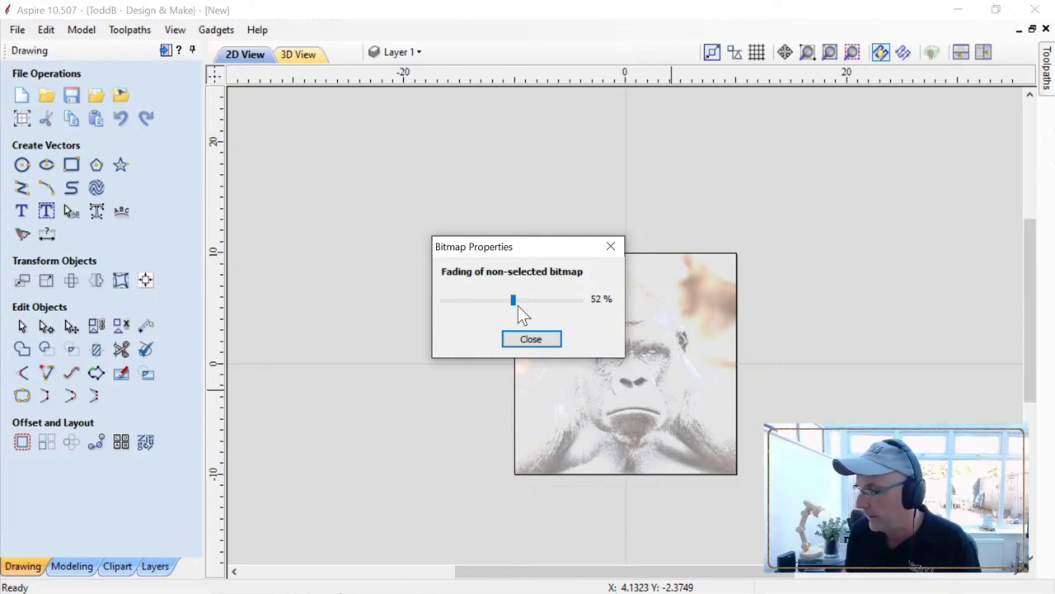
left_click_drag(514, 300, 380, 294)
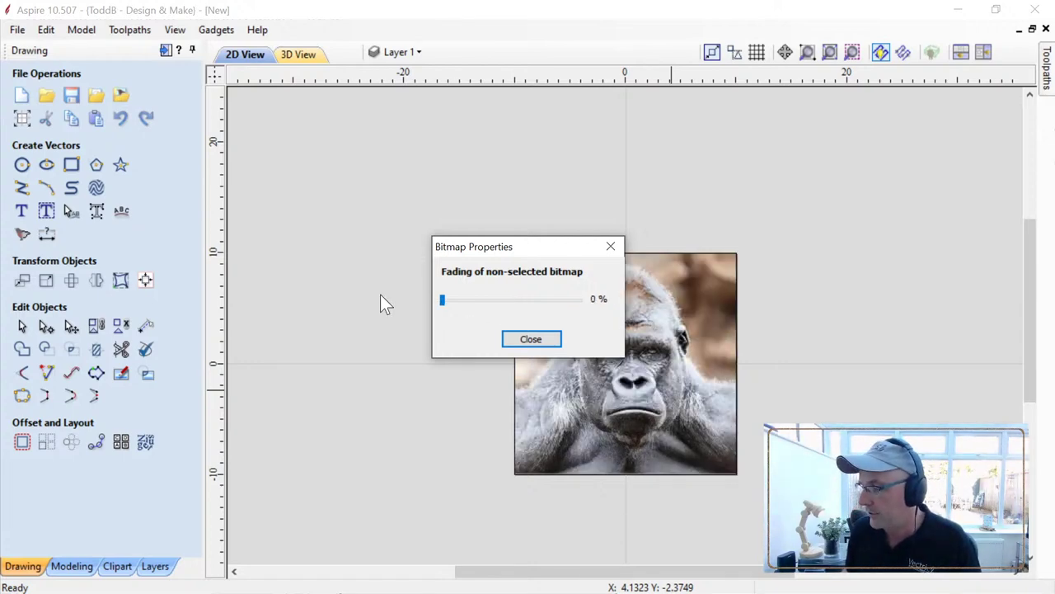
left_click(529, 341)
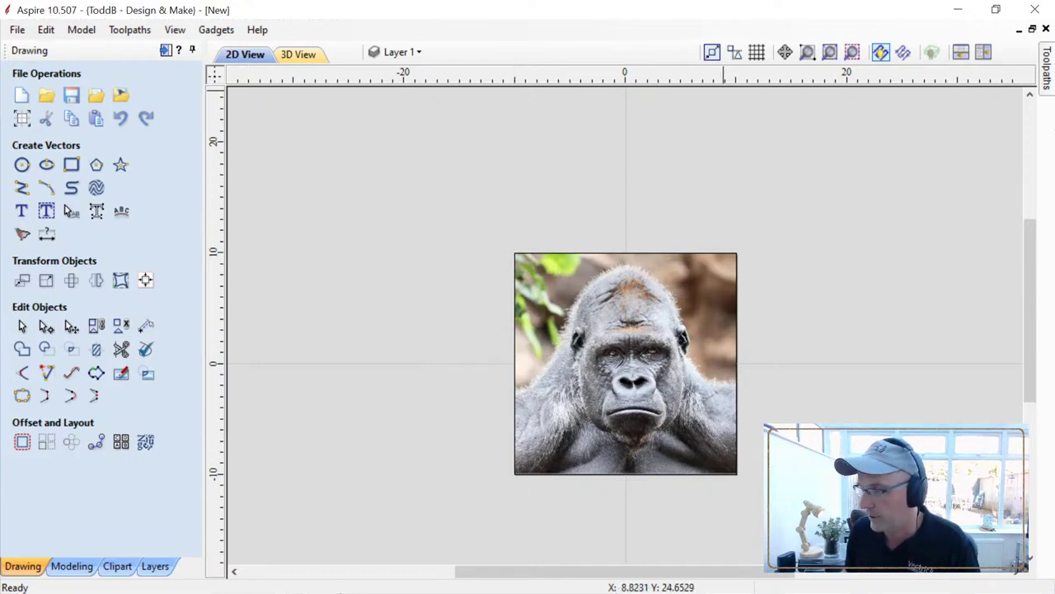
Step: Import Side.jpg and lay it out to the left of the front picture, enlarged to about 25.5 × 19.5 inches
left_click(121, 95)
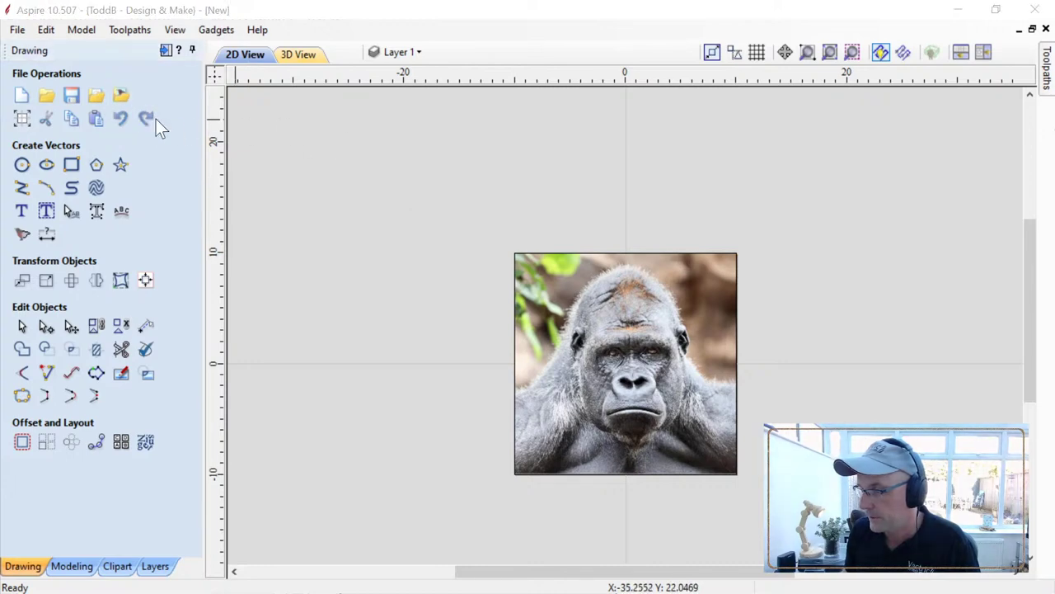
double_click(513, 207)
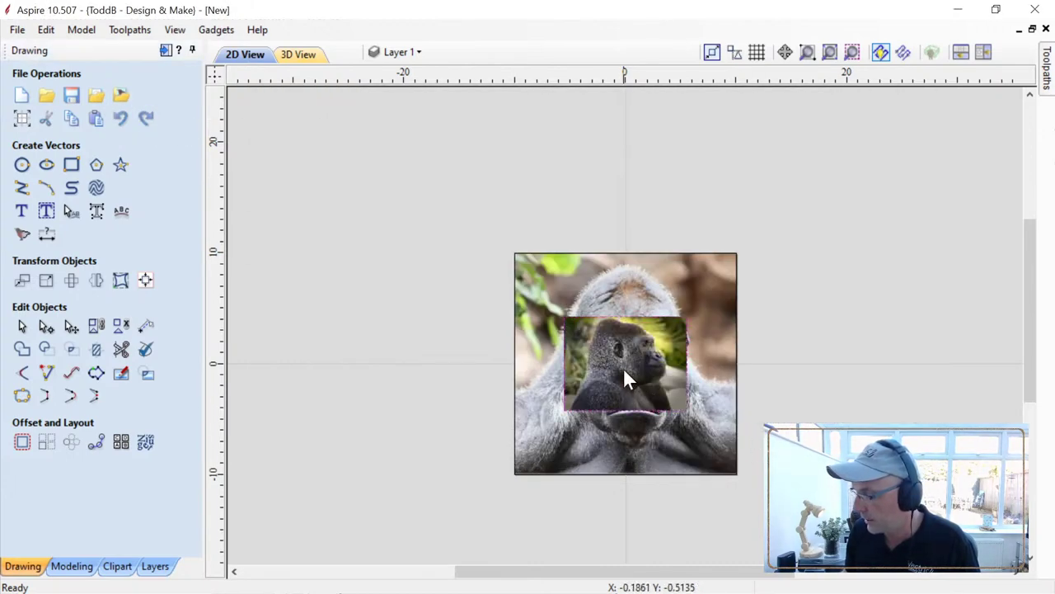
left_click(623, 375)
left_click(624, 365)
left_click_drag(606, 360, 422, 302)
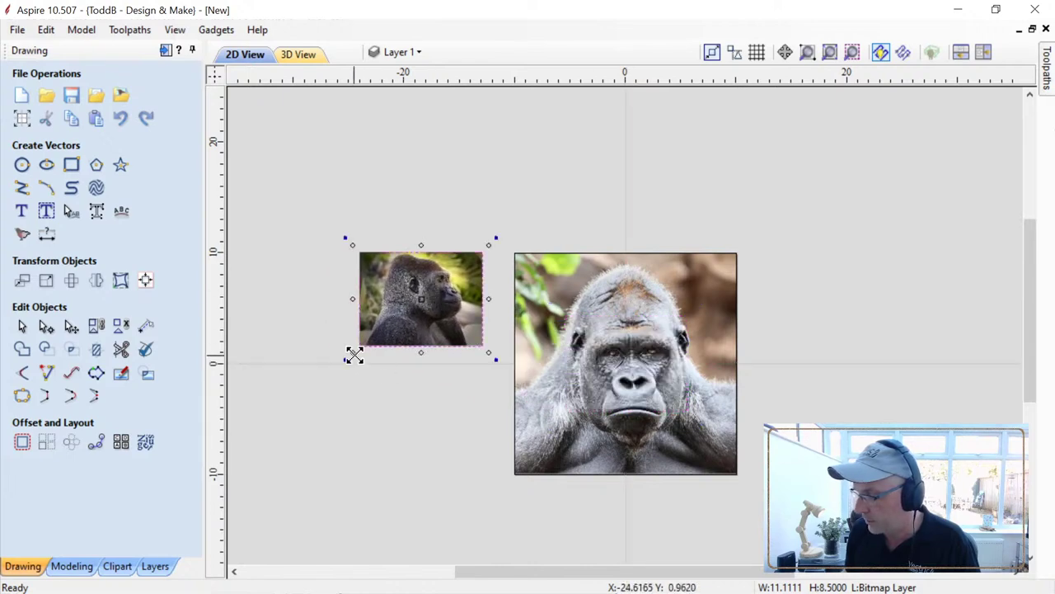
left_click_drag(354, 356, 219, 473)
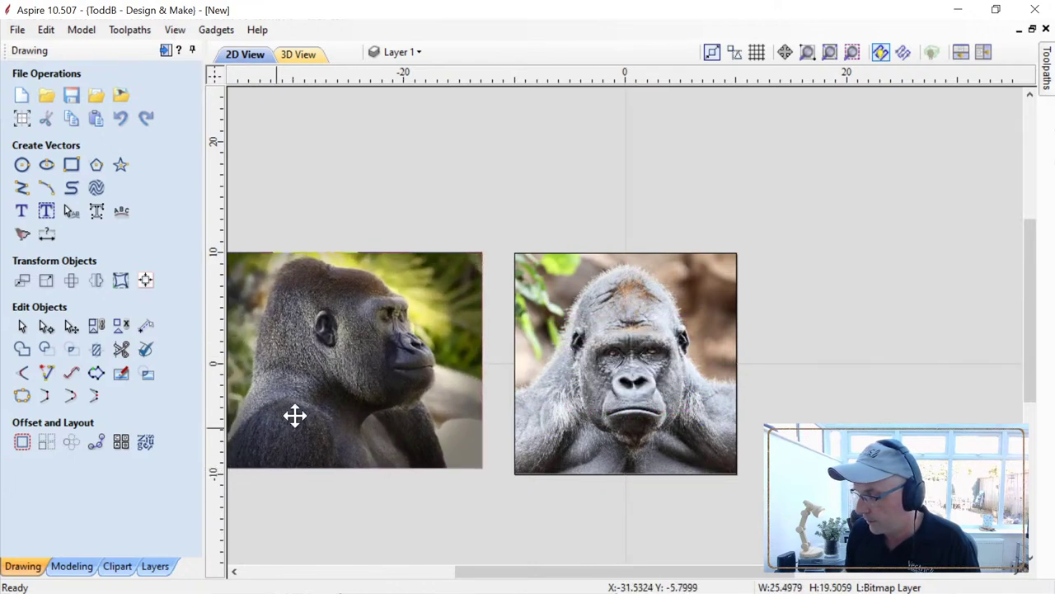
left_click(400, 217)
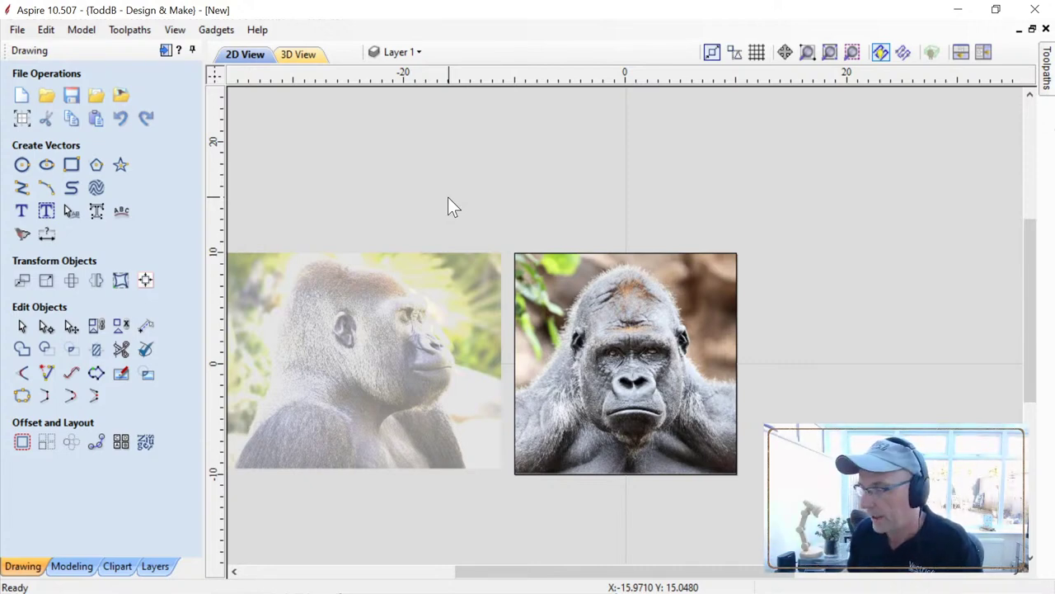
Step: Lock the Bitmap Layer that holds the two reference pictures
left_click(418, 57)
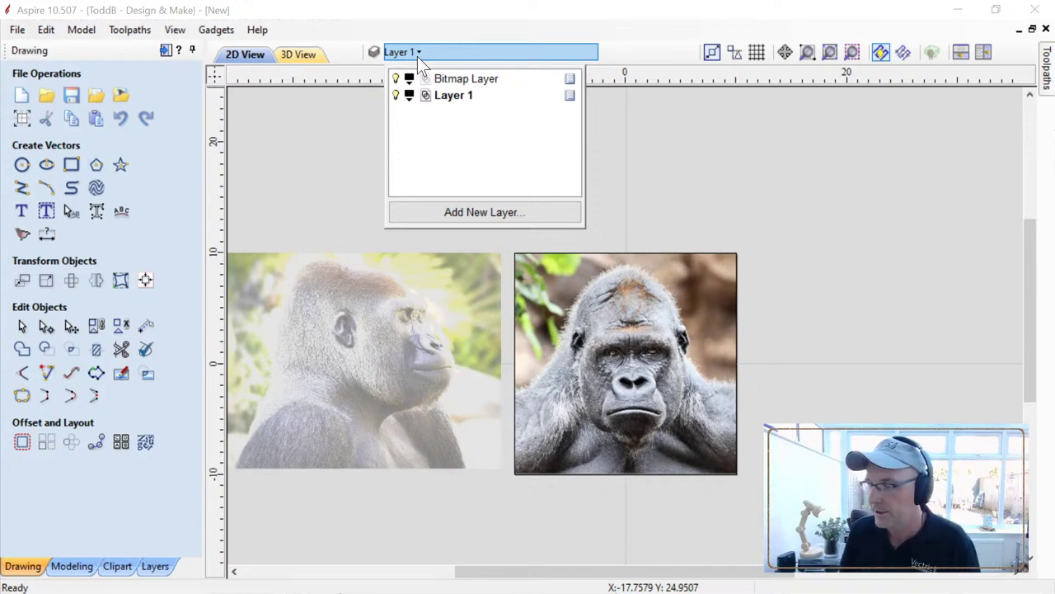
right_click(455, 79)
left_click(491, 146)
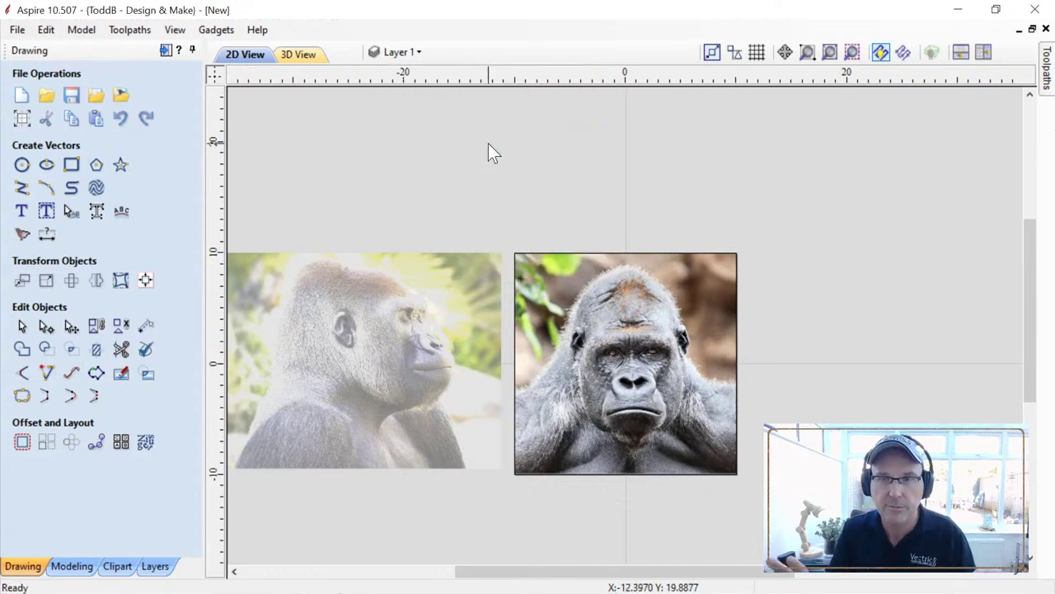
Step: Change the vector colour of Layer 1 to blue
left_click(428, 55)
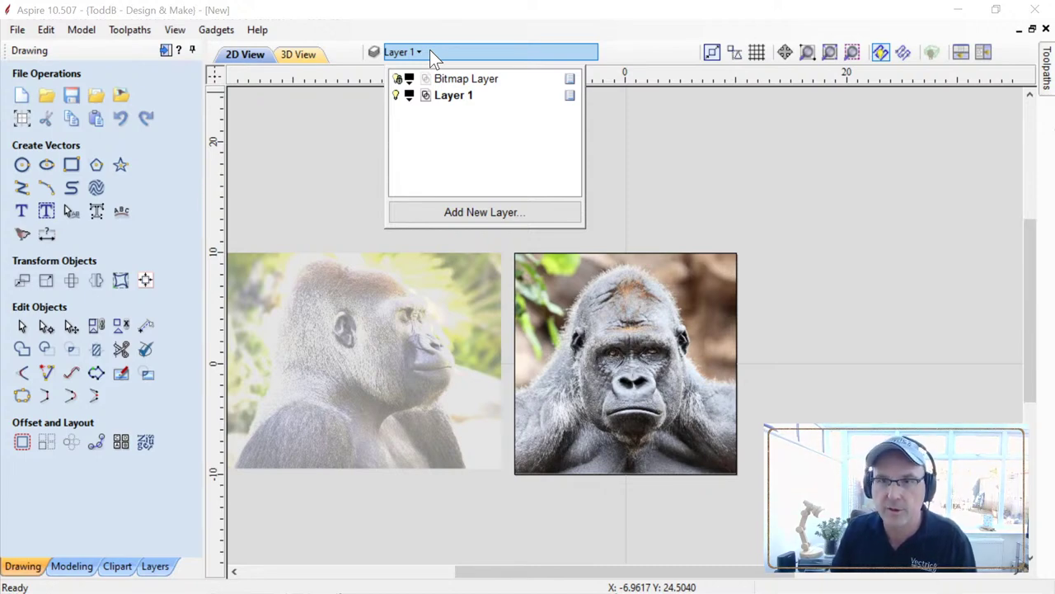
left_click(408, 95)
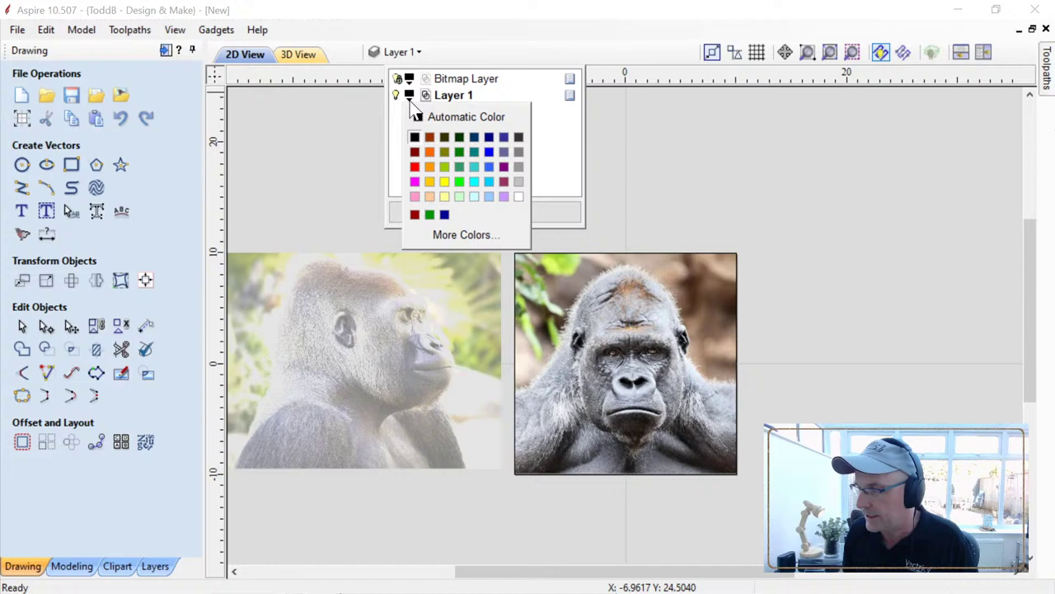
left_click(490, 164)
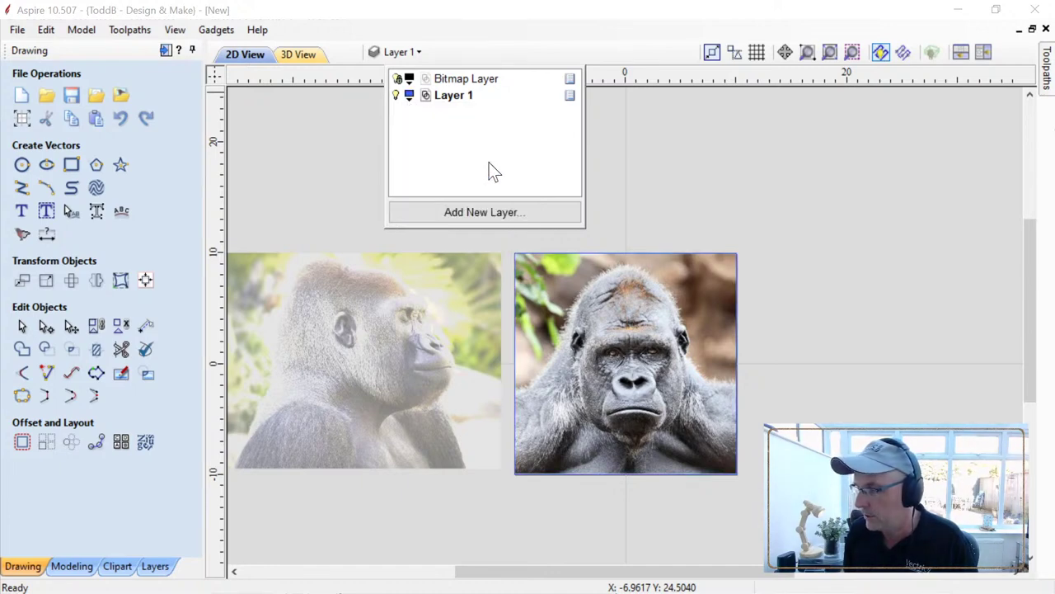
left_click(331, 171)
scroll(523, 334, "up", 2)
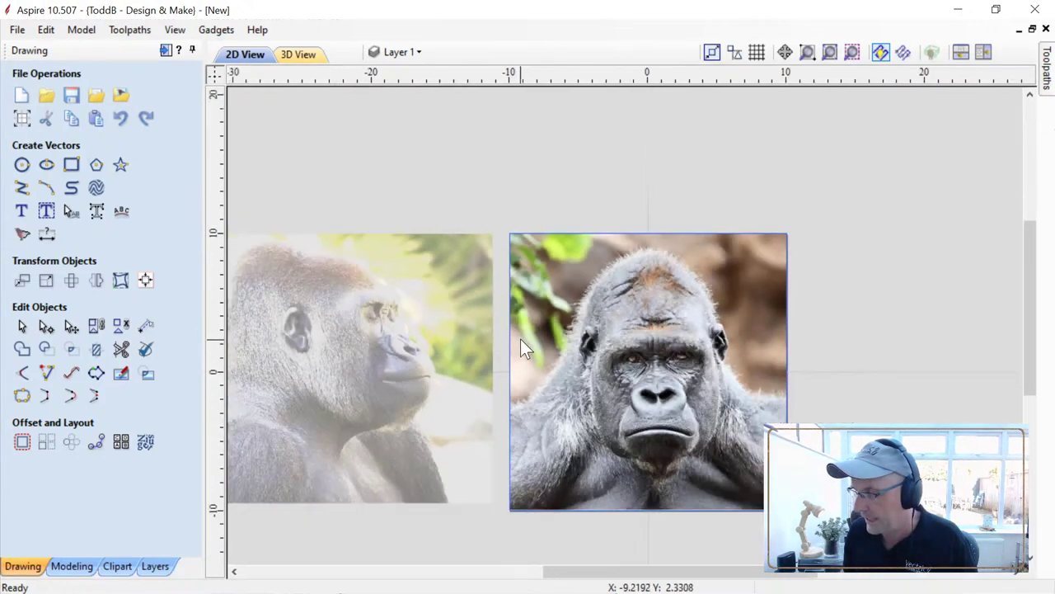
left_click_drag(588, 574, 612, 575)
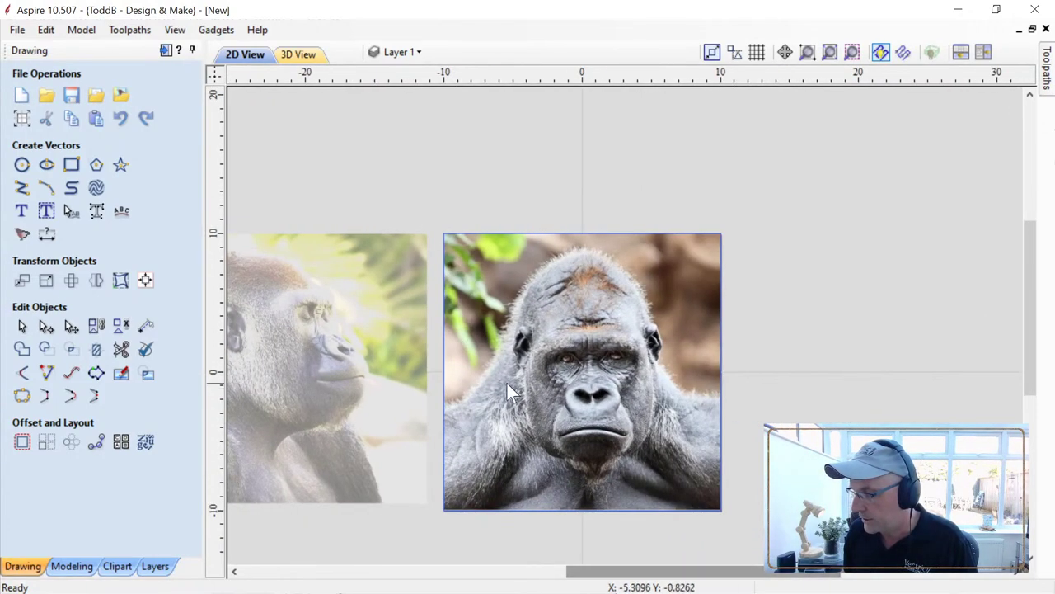
scroll(499, 386, "up", 1)
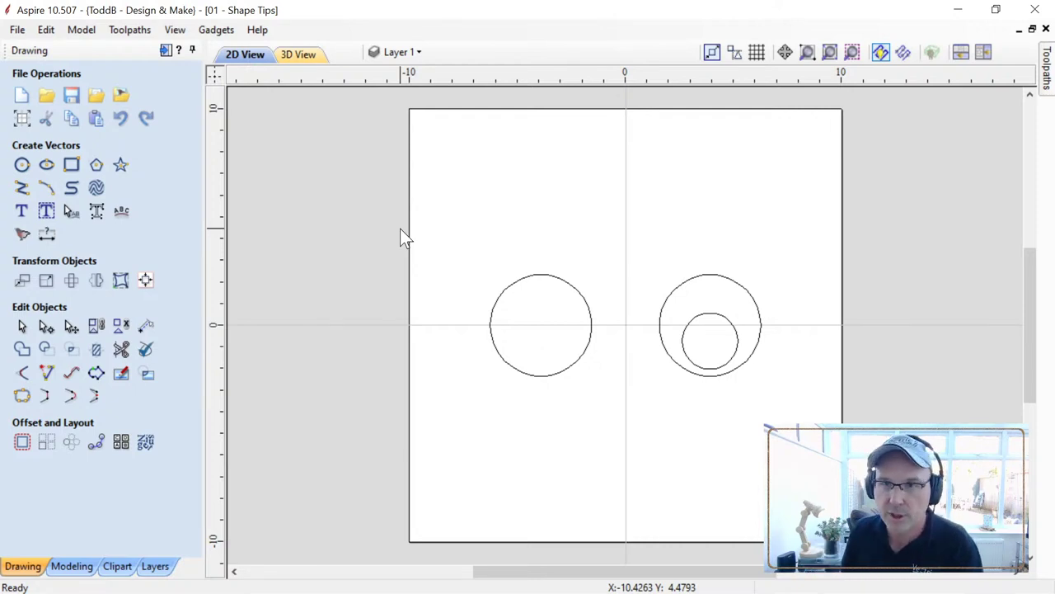
Step: Show the 2D and 3D views side by side and set the job's material appearance to a solid colour
left_click(981, 54)
left_click_drag(851, 389, 824, 273)
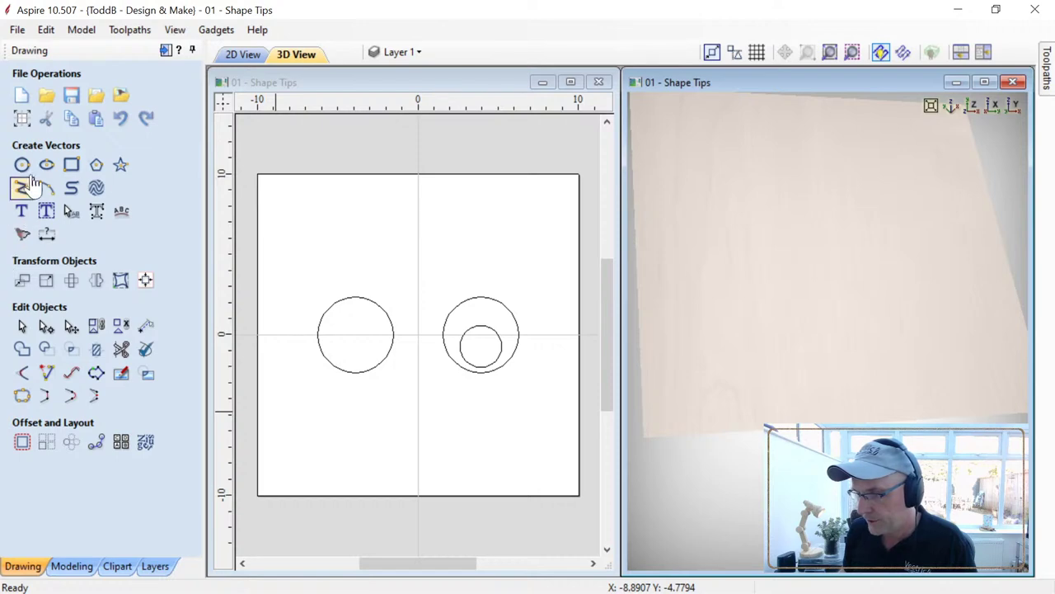
left_click(22, 118)
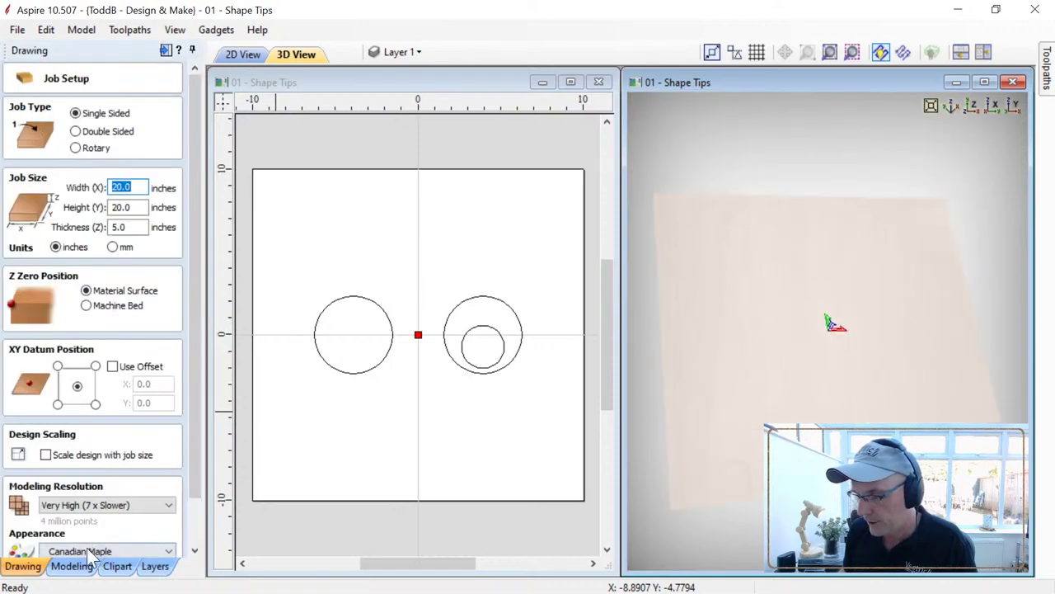
left_click(93, 550)
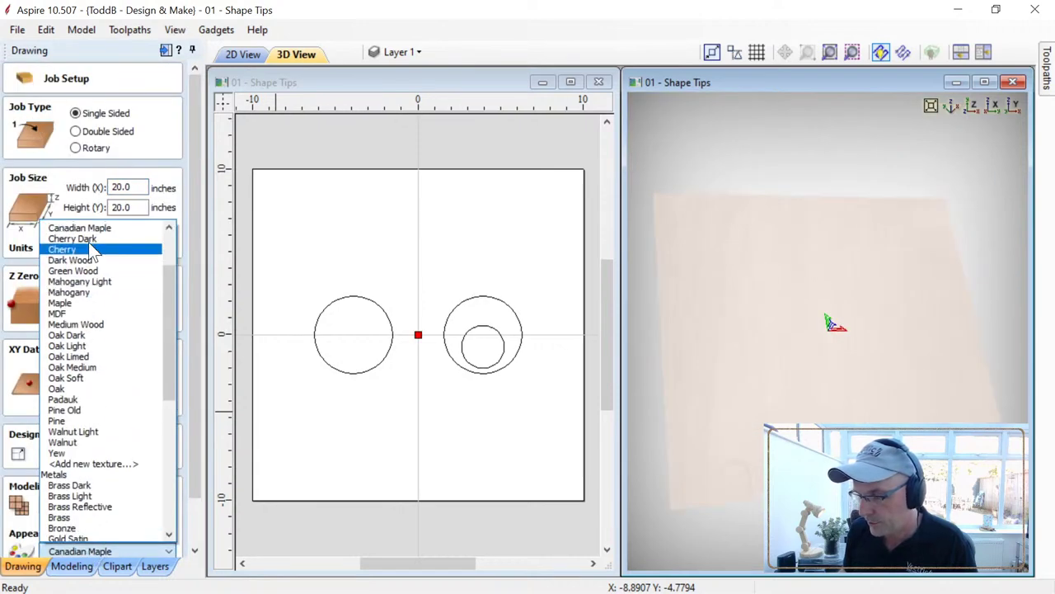
scroll(94, 254, "up", 4)
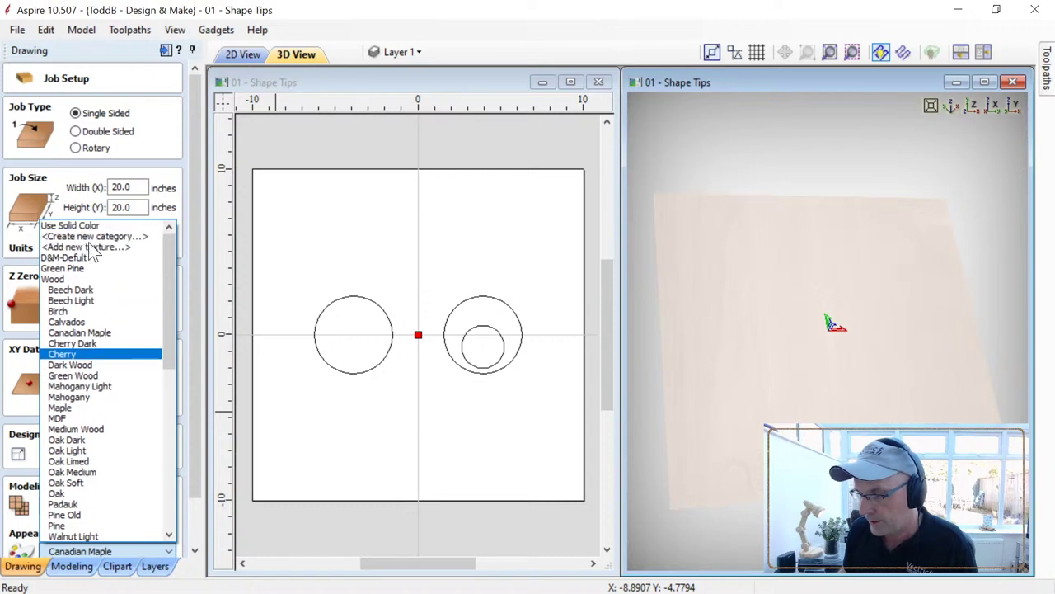
left_click(70, 223)
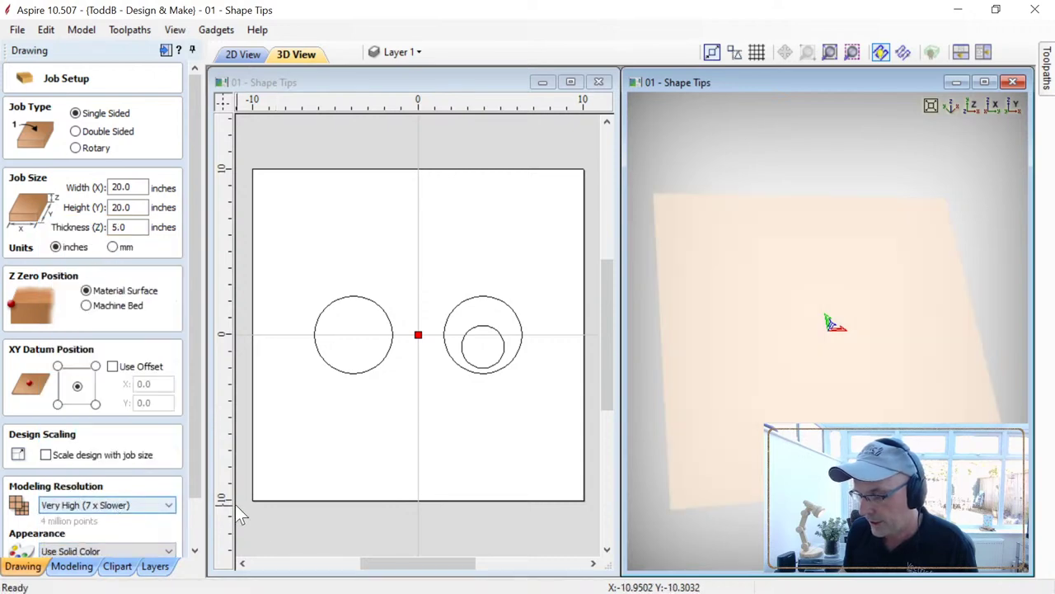
left_click_drag(192, 480, 173, 531)
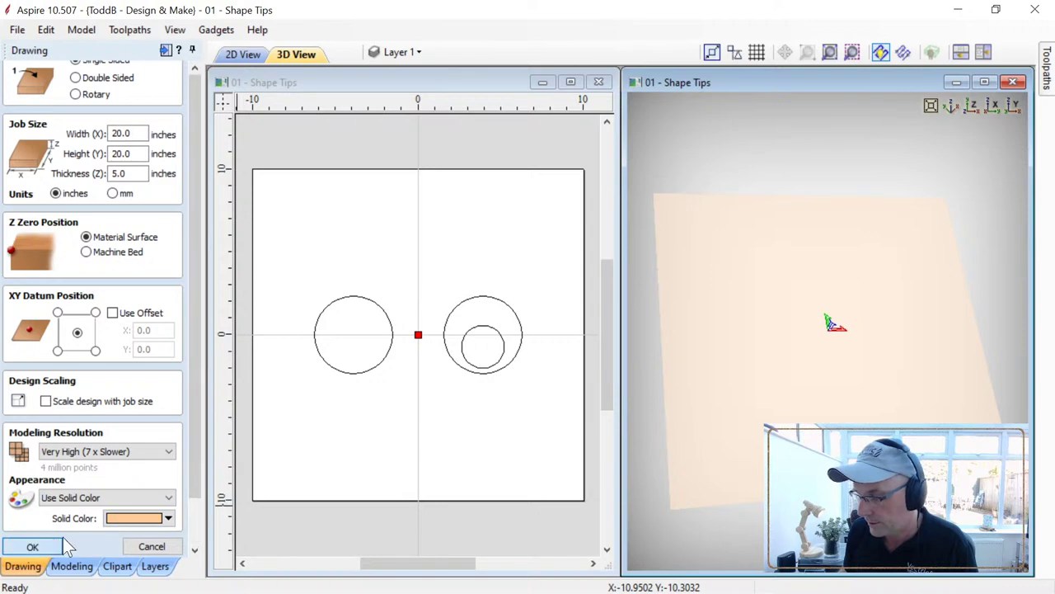
left_click(31, 546)
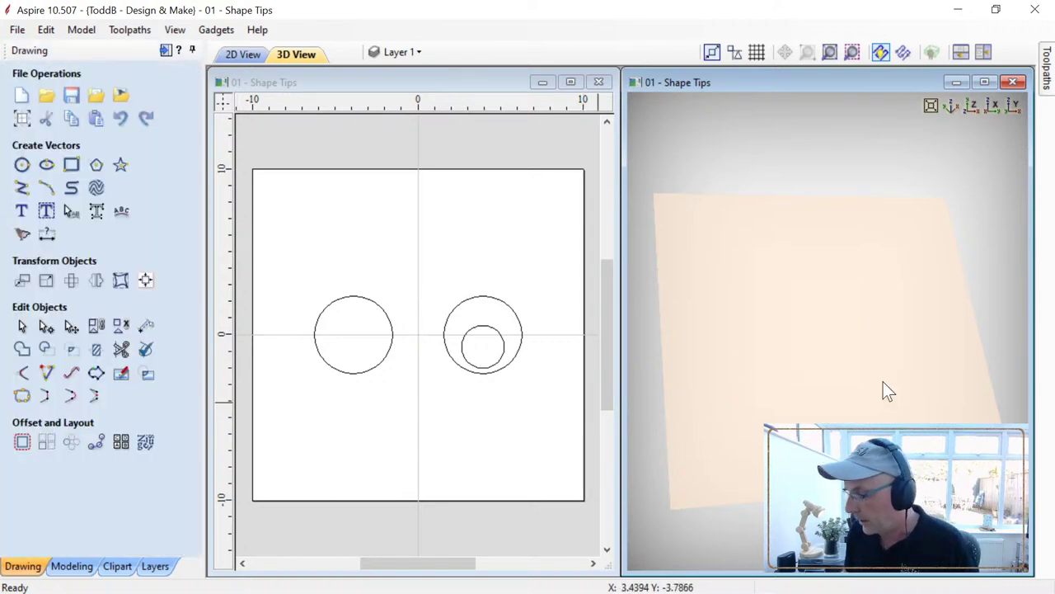
left_click_drag(883, 382, 880, 335)
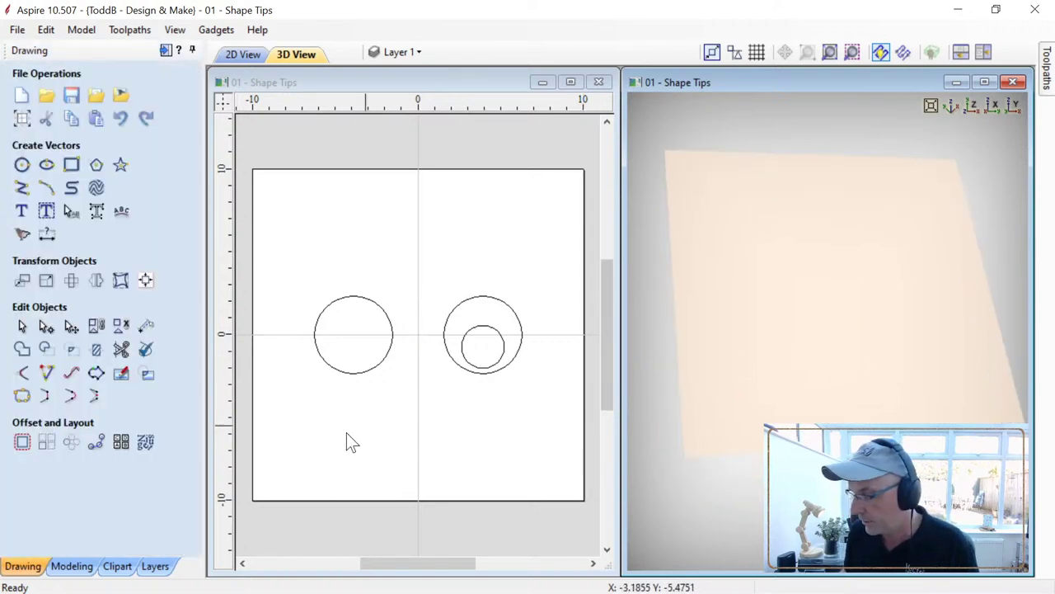
Step: Create a rounded dome shape from the left circle with an angle of 34.2 degrees and no height limit
left_click(350, 376)
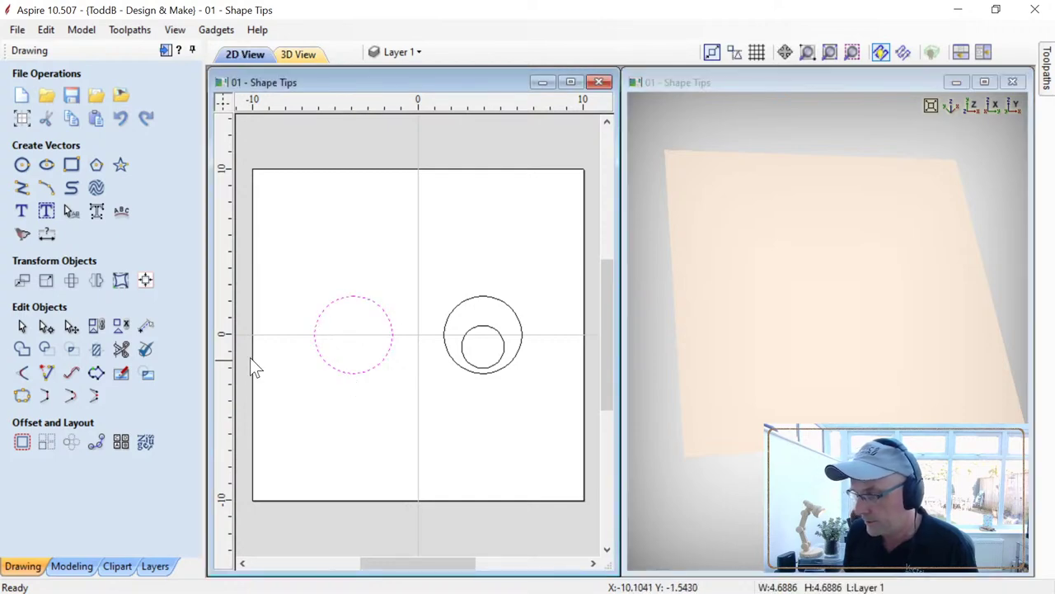
left_click(71, 565)
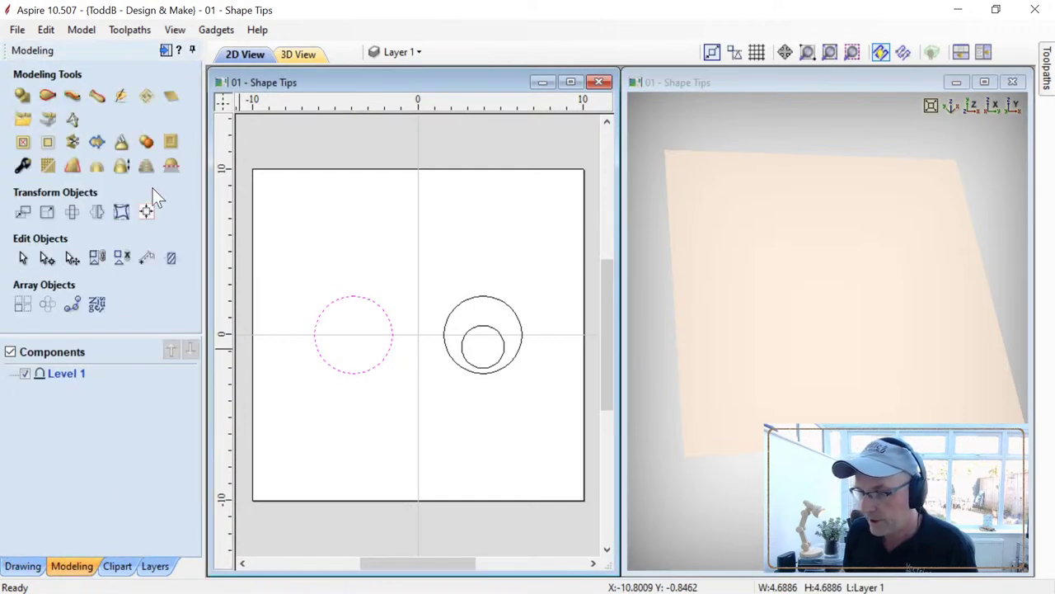
left_click(23, 97)
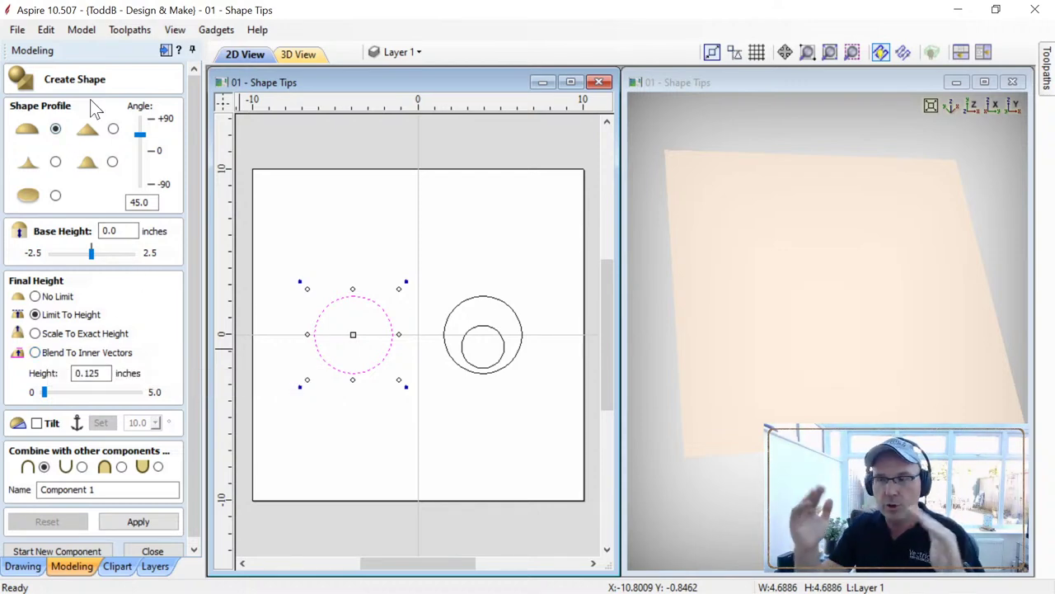
left_click_drag(144, 133, 137, 152)
left_click(348, 322)
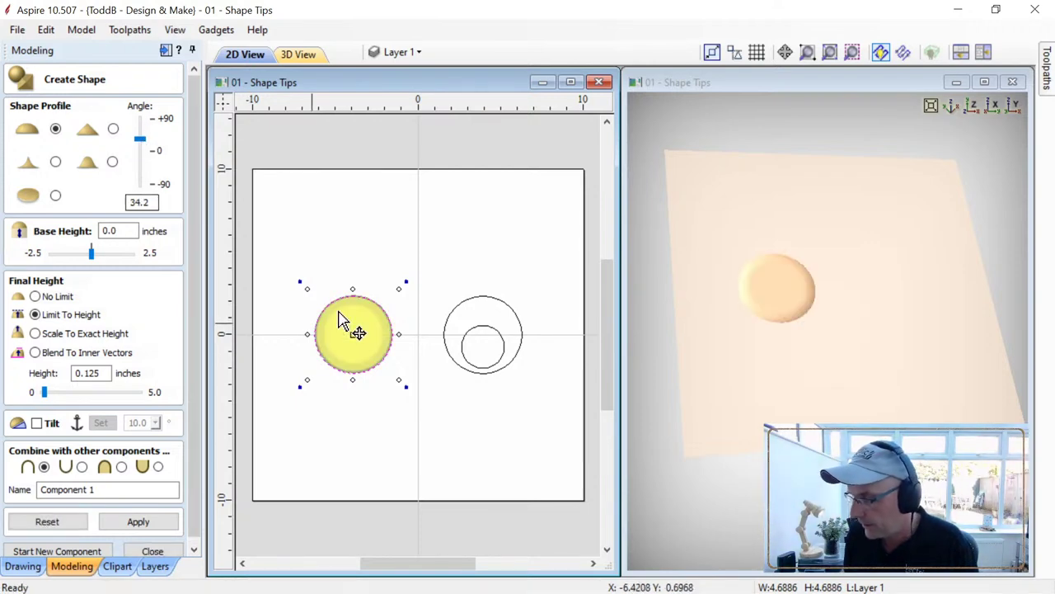
left_click(34, 296)
left_click(822, 358)
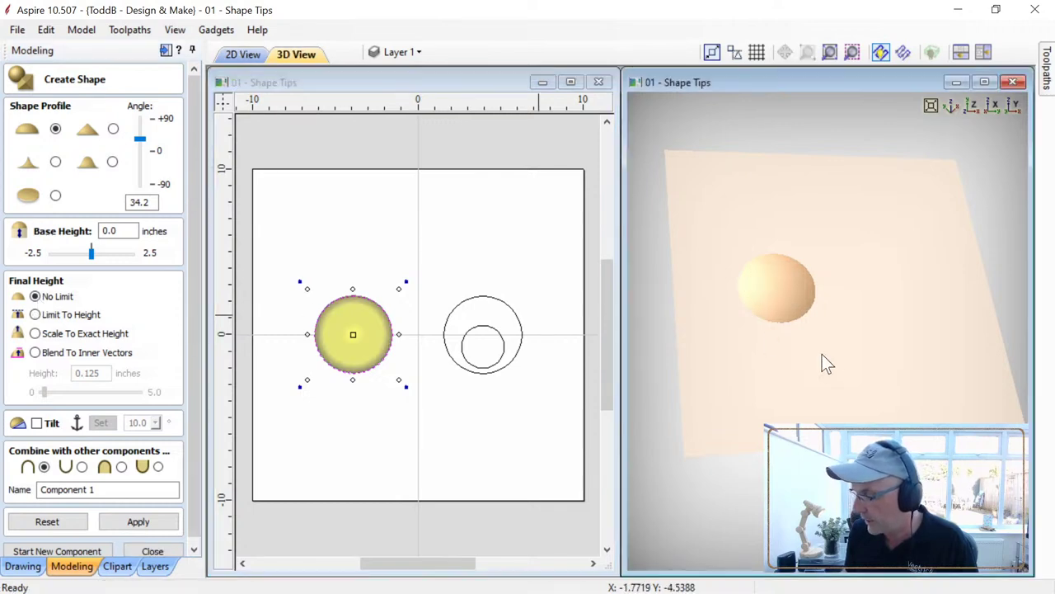
scroll(791, 350, "up", 3)
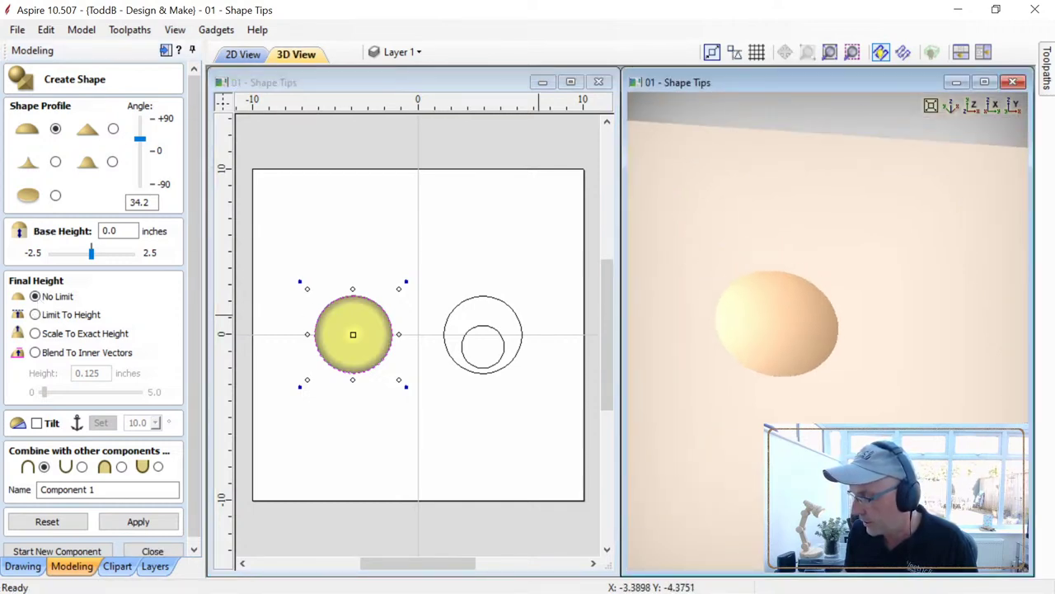
left_click_drag(824, 413, 820, 343)
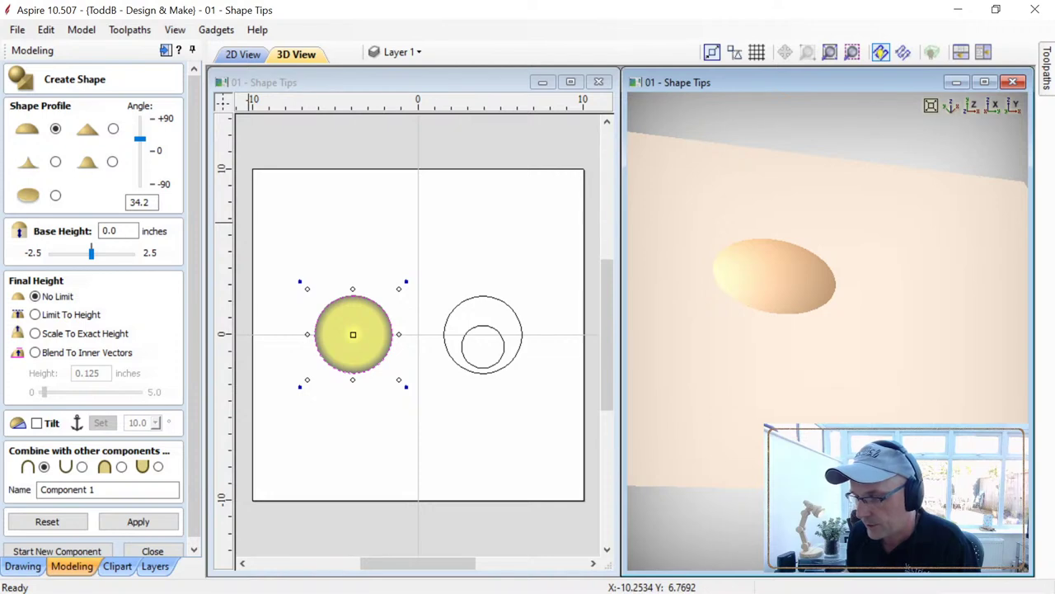
Step: Try a base height of 0.2 inches under the left dome and reset it to 0
left_click(118, 230)
type(".2")
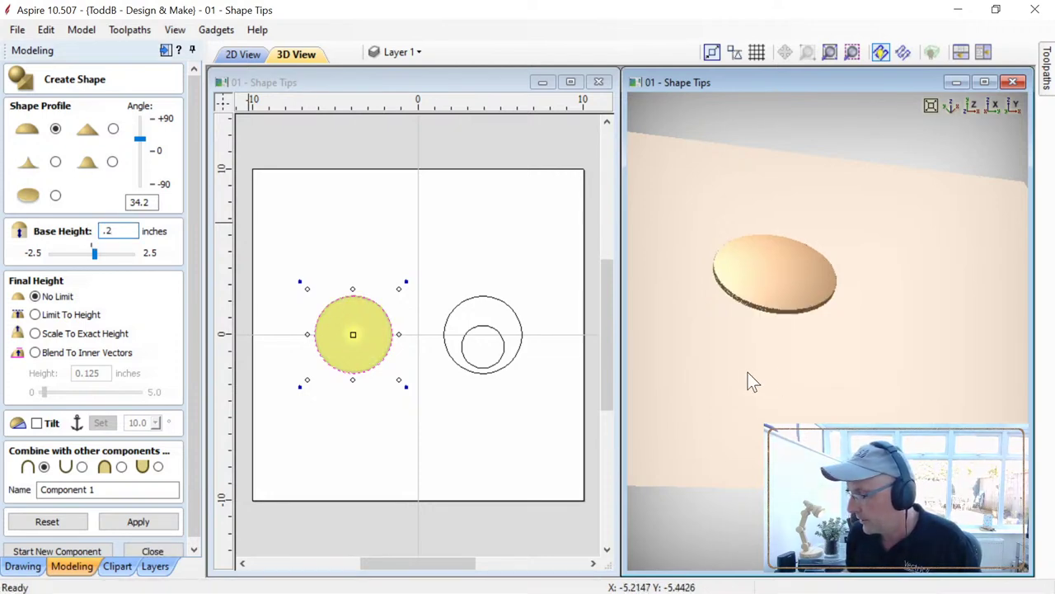
left_click_drag(747, 372, 764, 299)
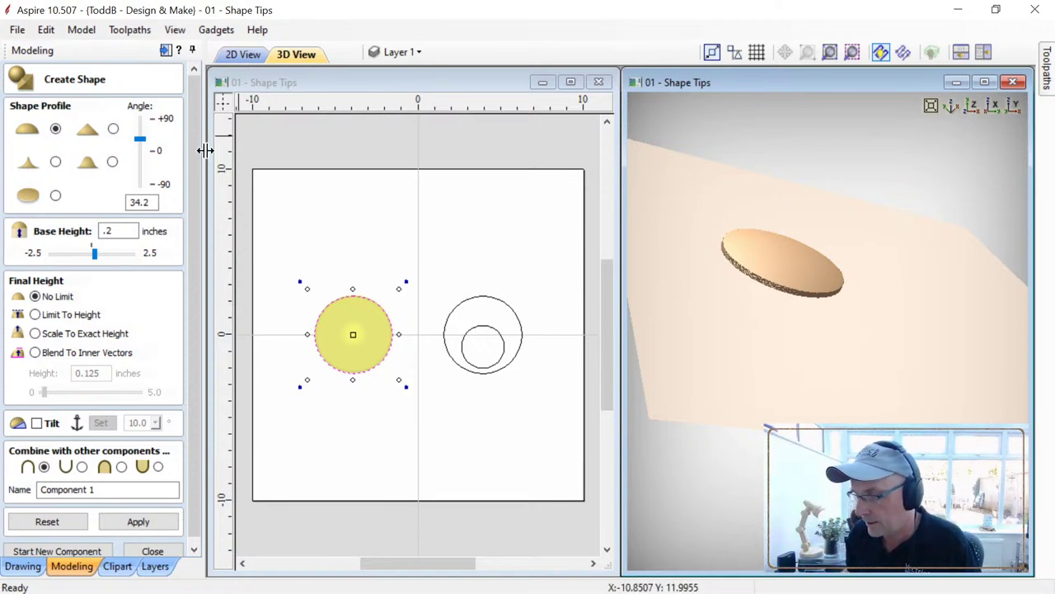
double_click(108, 231)
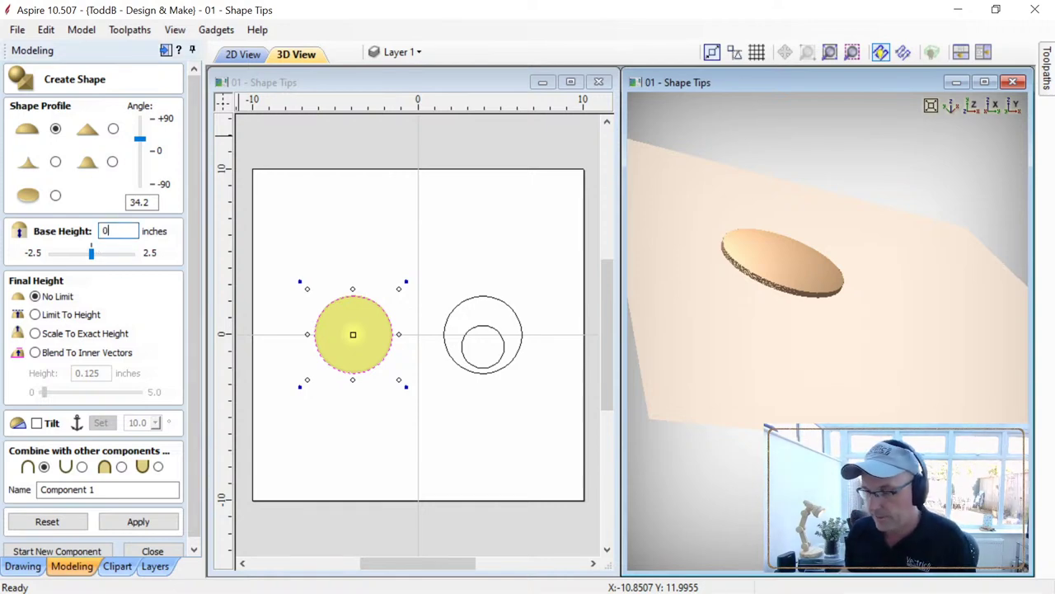
key("Return")
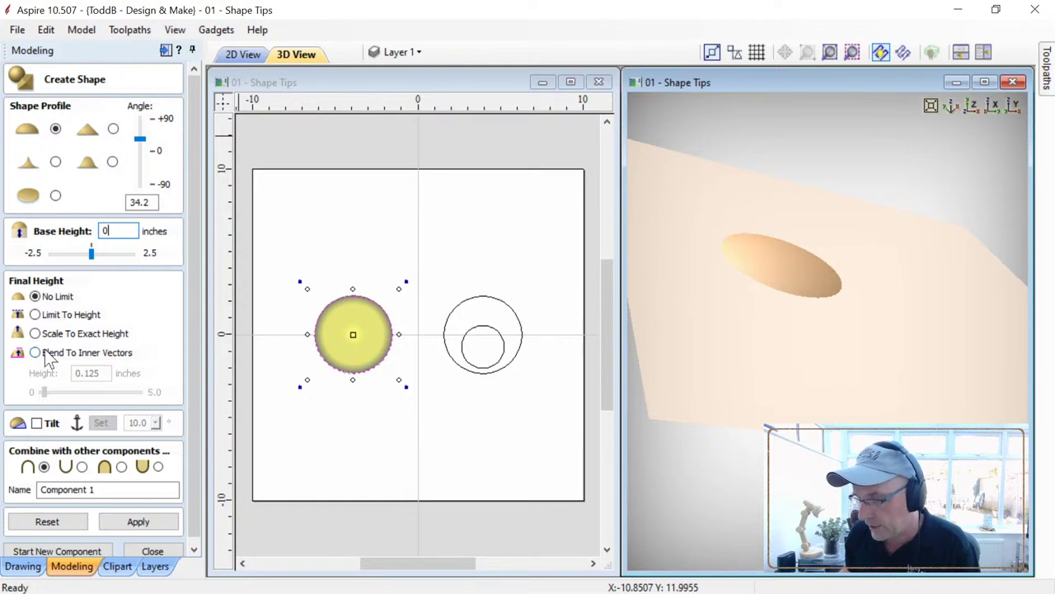
Step: Limit the left dome's final height to 0.125 inches and set its angle to 48.6 degrees
left_click(35, 314)
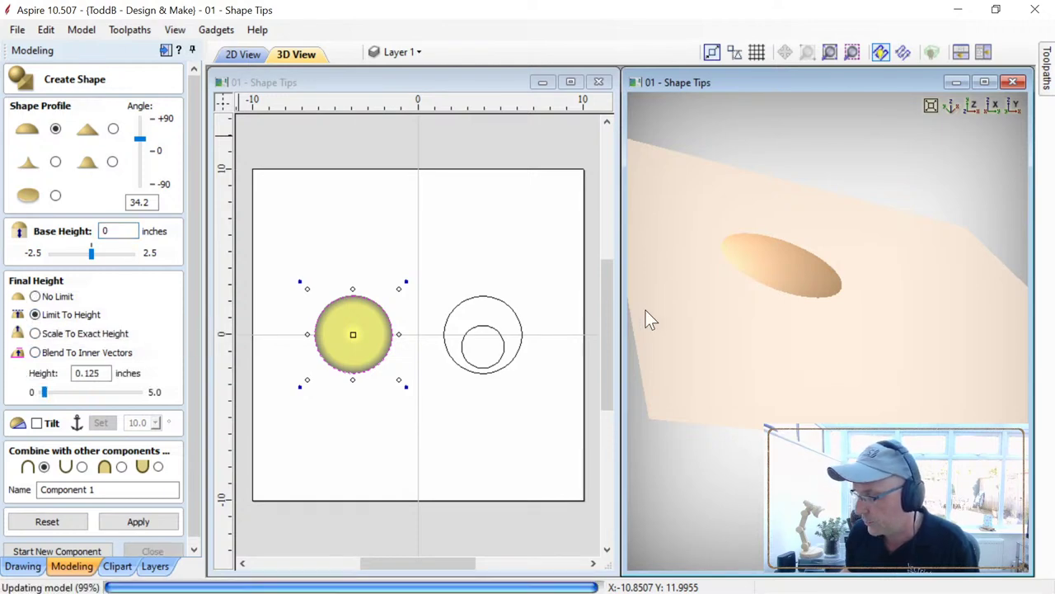
left_click_drag(766, 325, 755, 356)
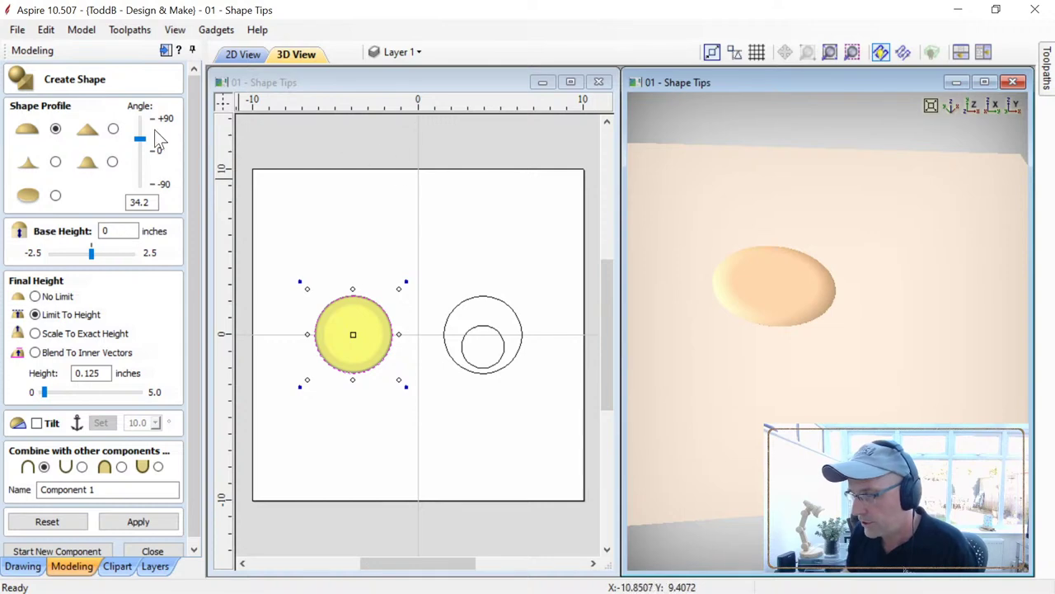
left_click_drag(140, 139, 142, 134)
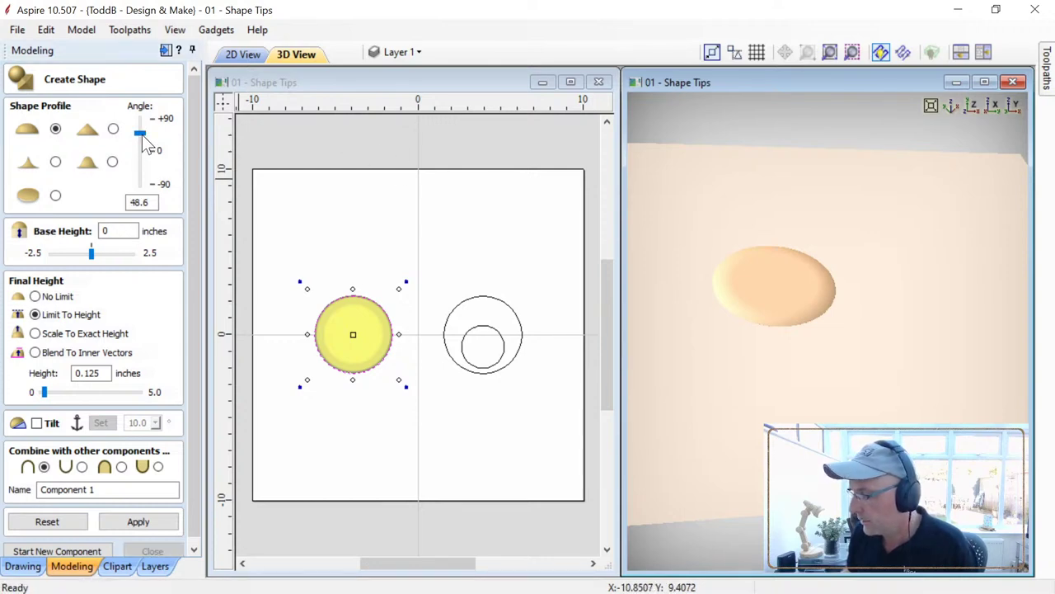
left_click_drag(773, 363, 822, 384)
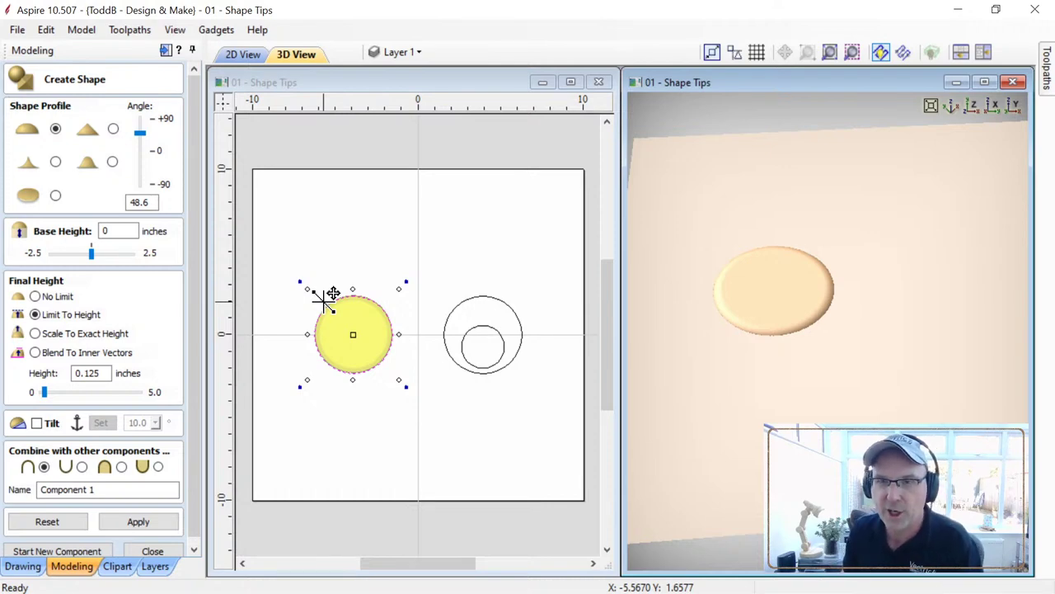
Step: Add a second rounded component on the left circle, with a 27-degree angle and no height limit, combined with the first by adding
left_click(96, 549)
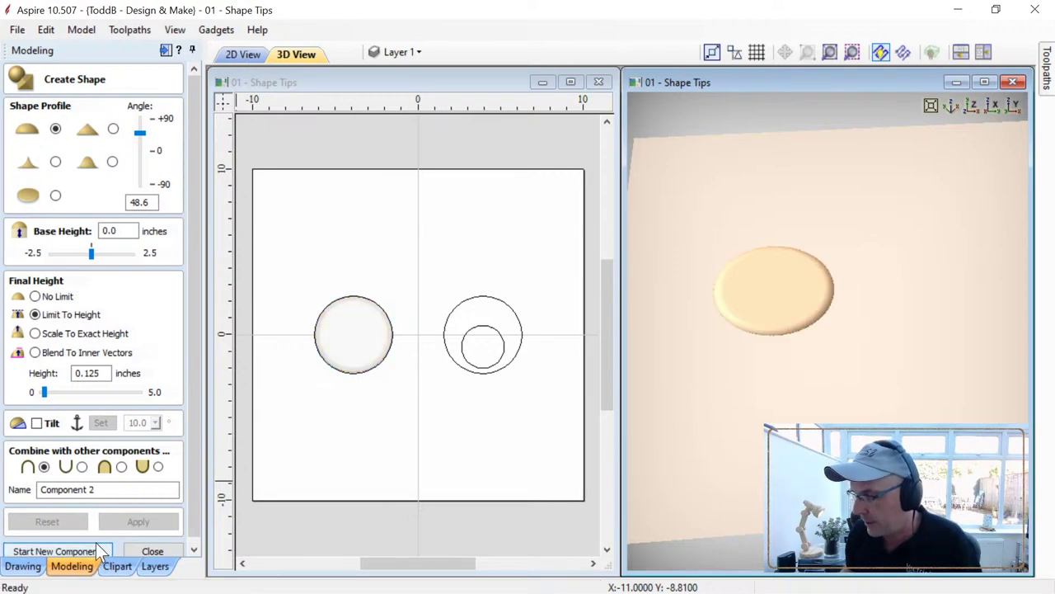
left_click(317, 331)
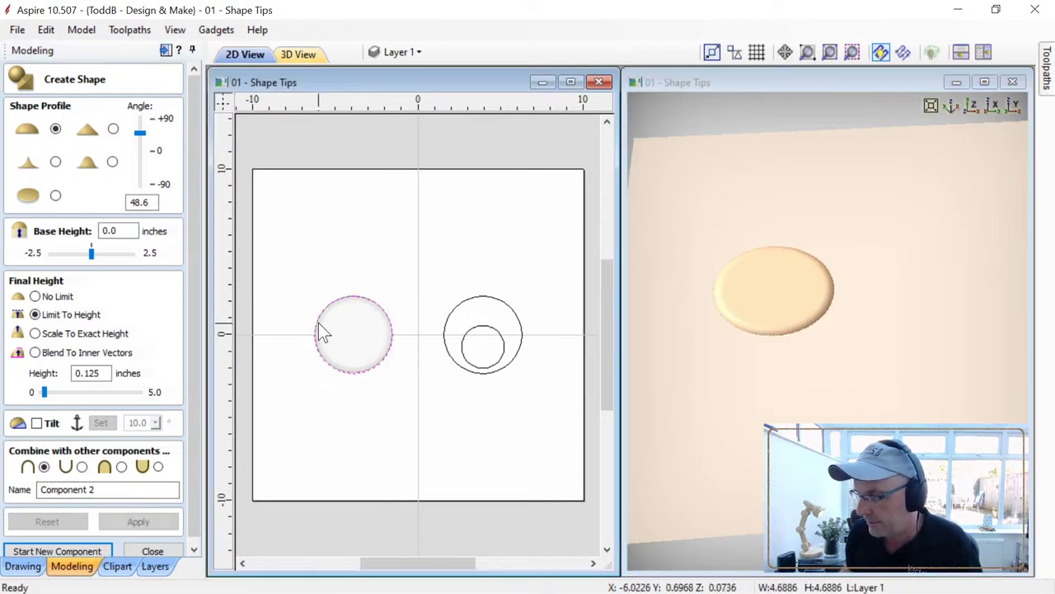
left_click(36, 297)
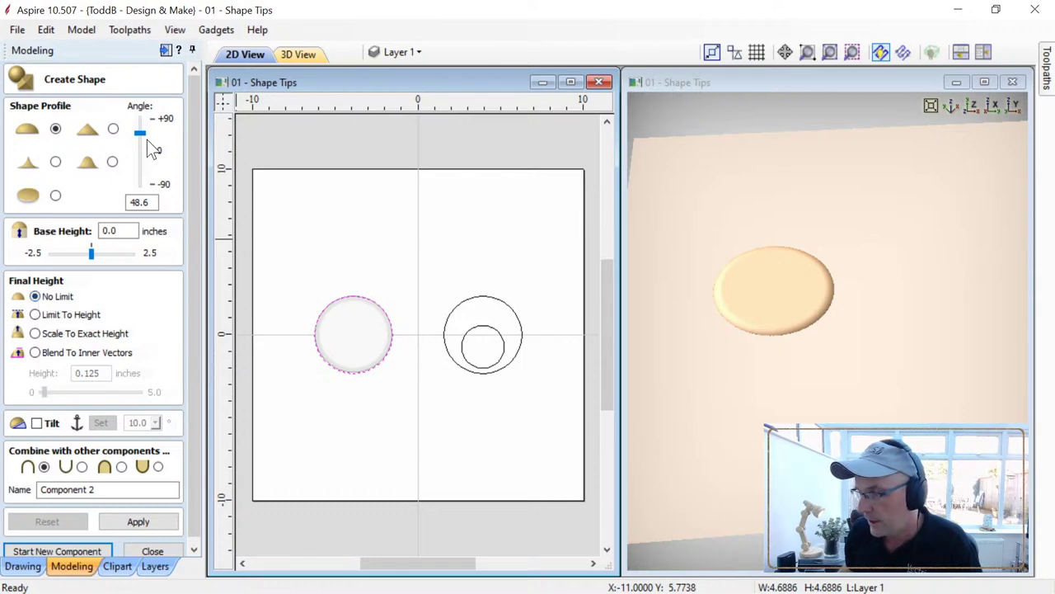
left_click_drag(142, 148, 142, 150)
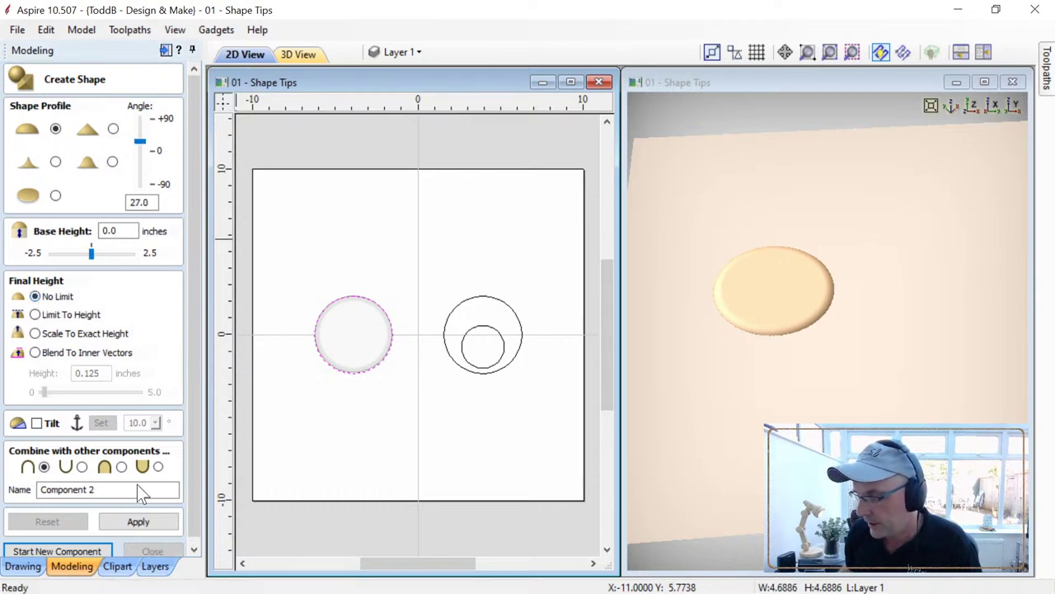
left_click(138, 521)
left_click_drag(825, 346, 748, 272)
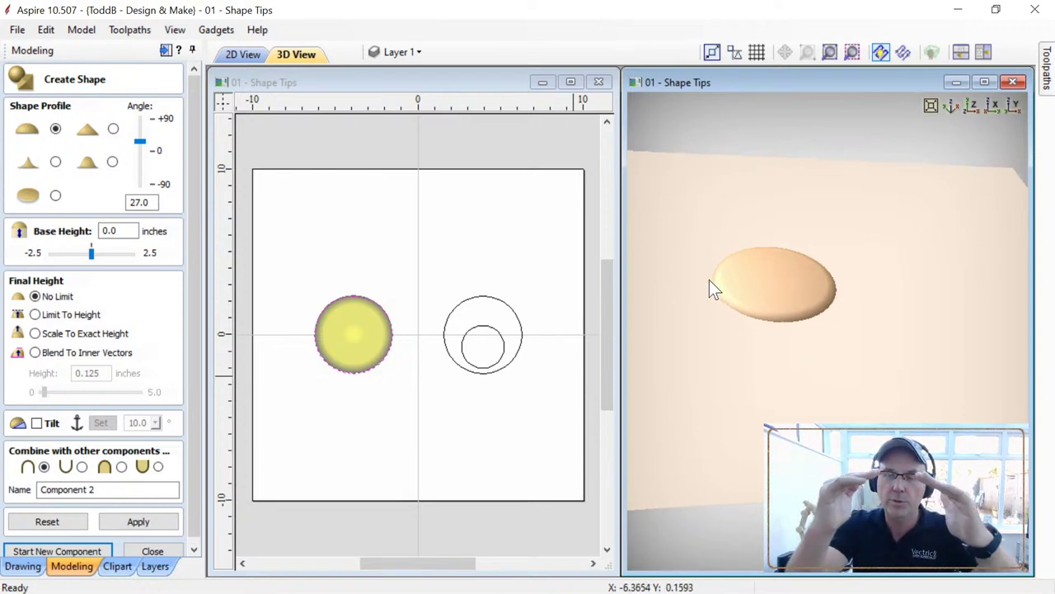
left_click_drag(782, 348, 785, 420)
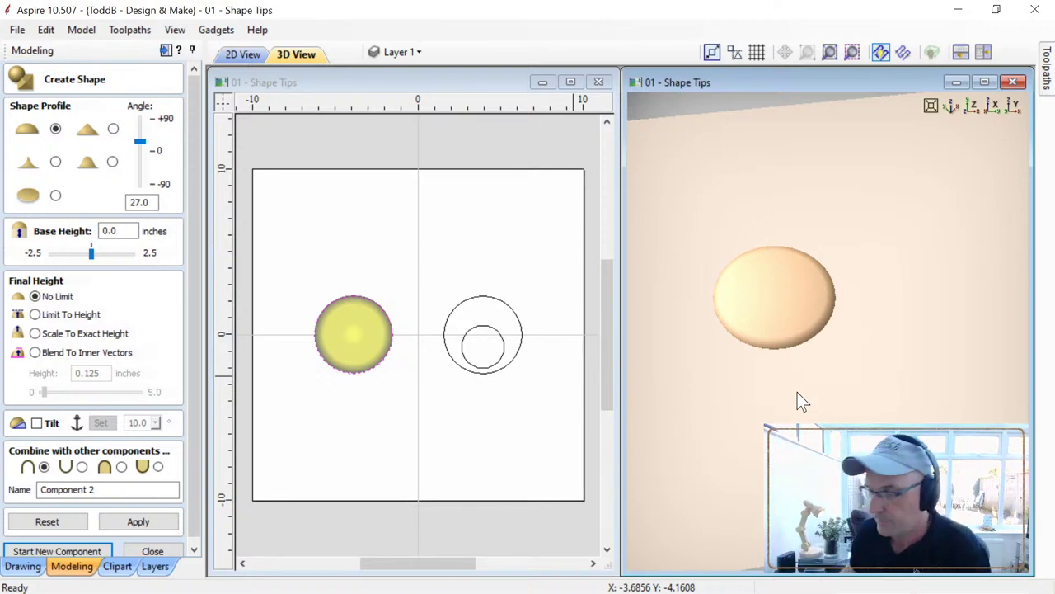
left_click(161, 551)
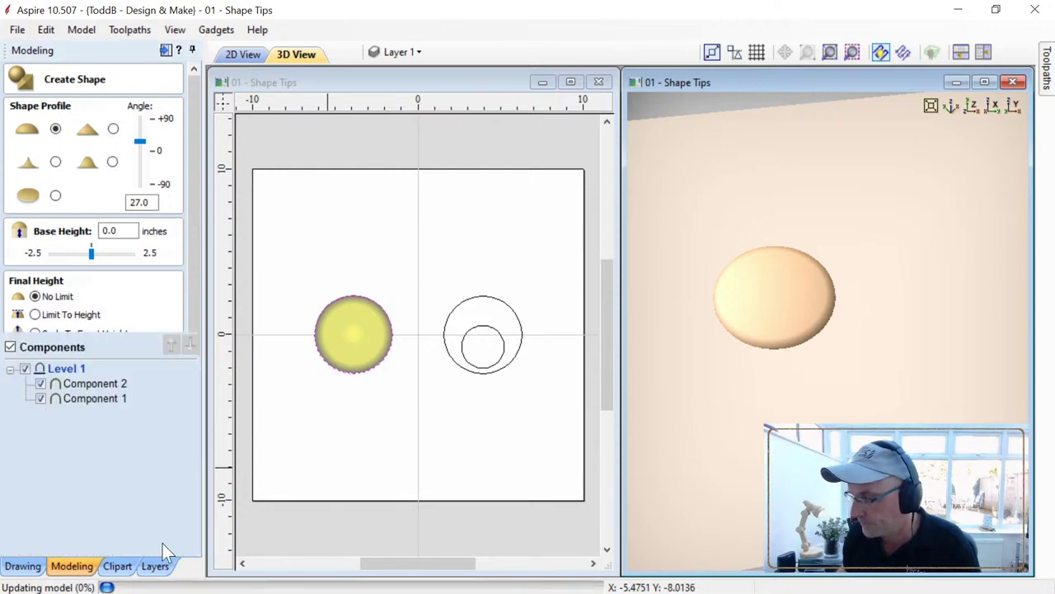
Step: Create a single component copy of the visible model and delete that copy
left_click(78, 383)
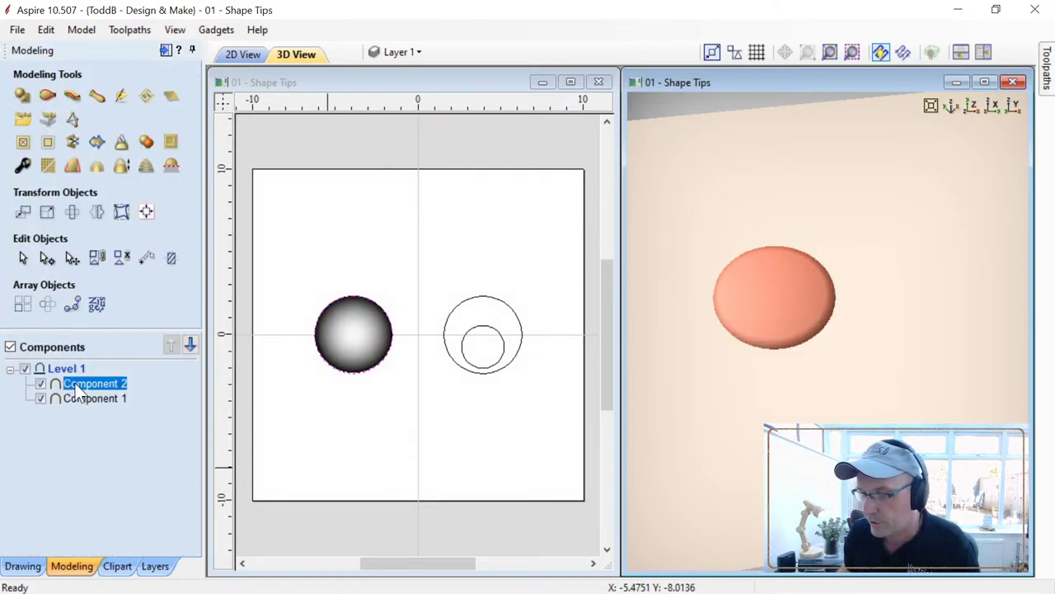
left_click(78, 398, "shift")
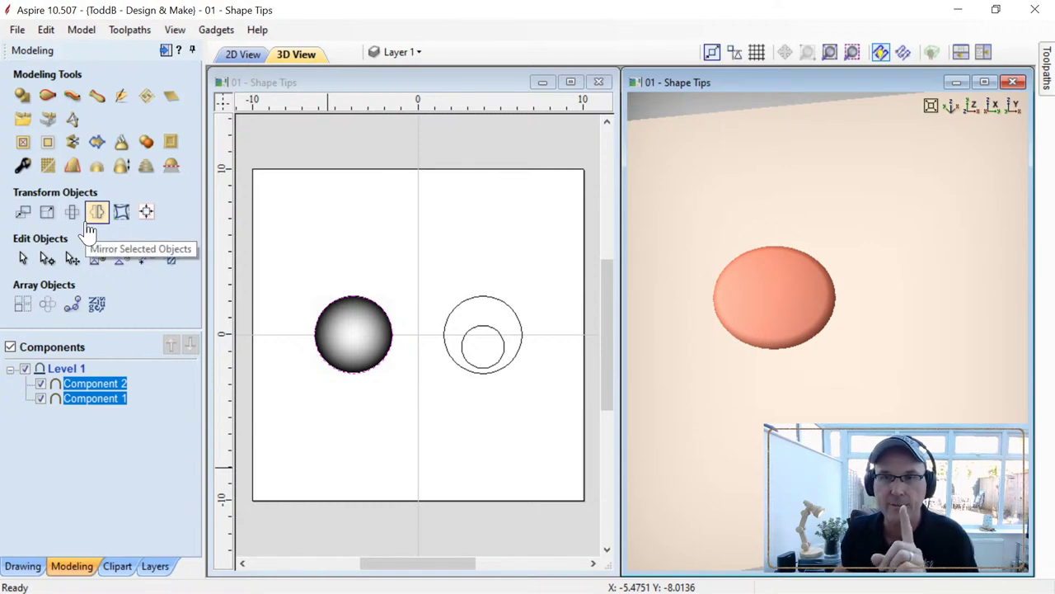
left_click(145, 142)
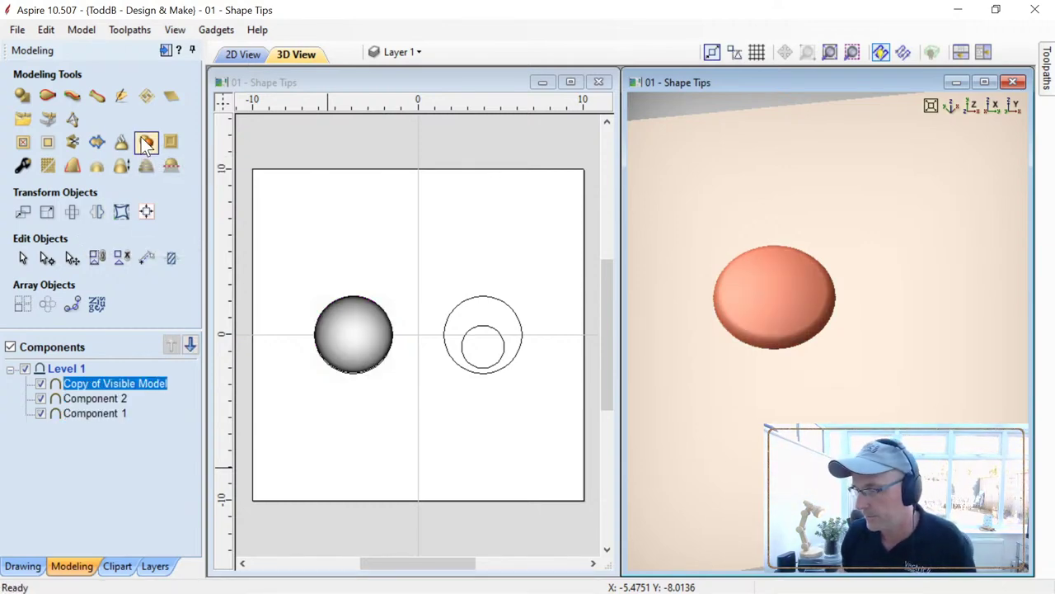
key("Delete")
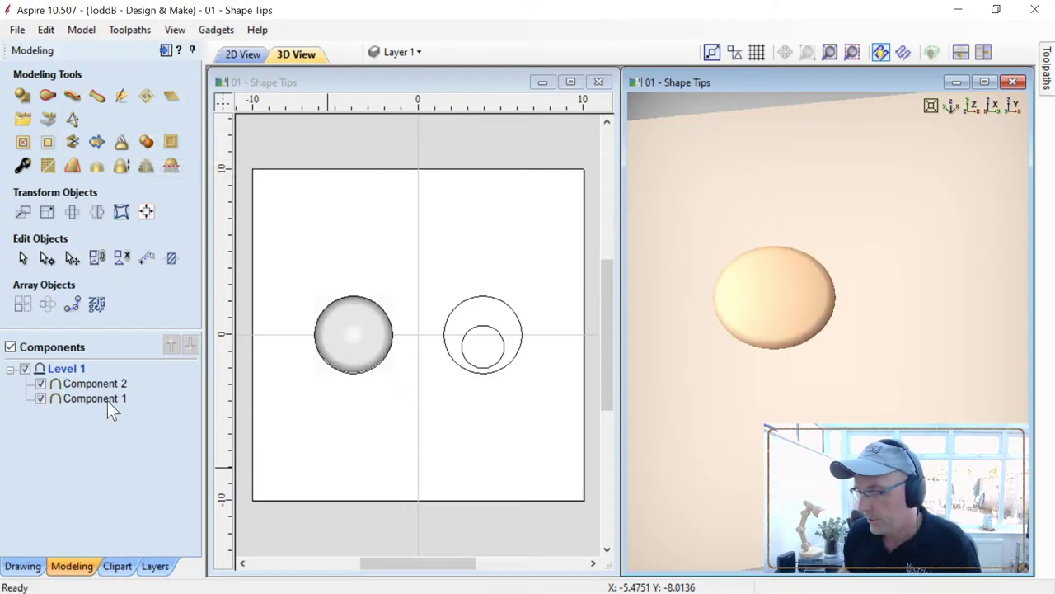
Step: Bake the two stacked left-circle components into a single component and open the baked component's properties
left_click(108, 400)
left_click(94, 383, "shift")
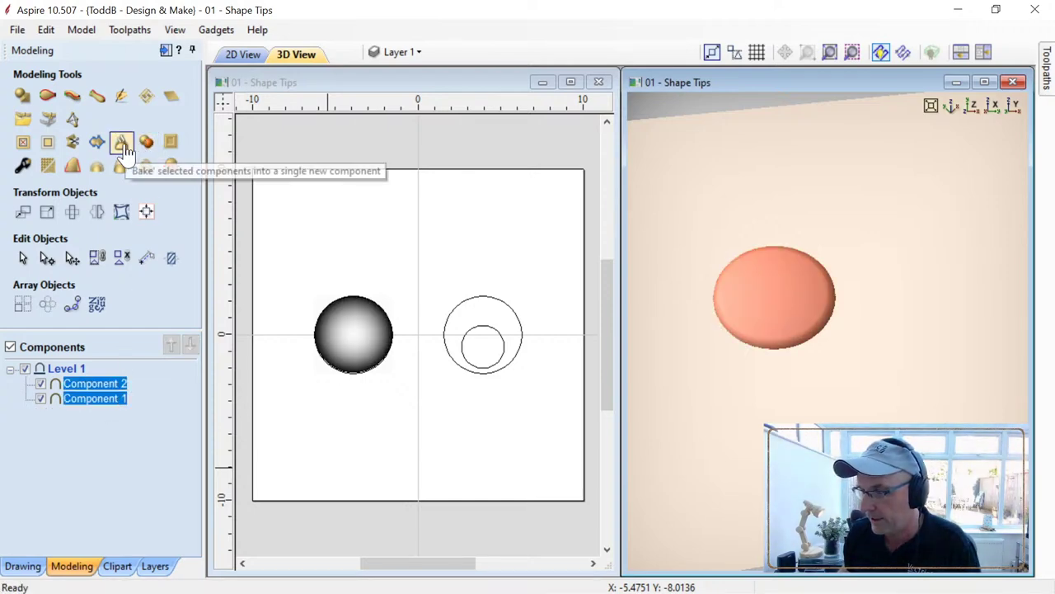
left_click(122, 144)
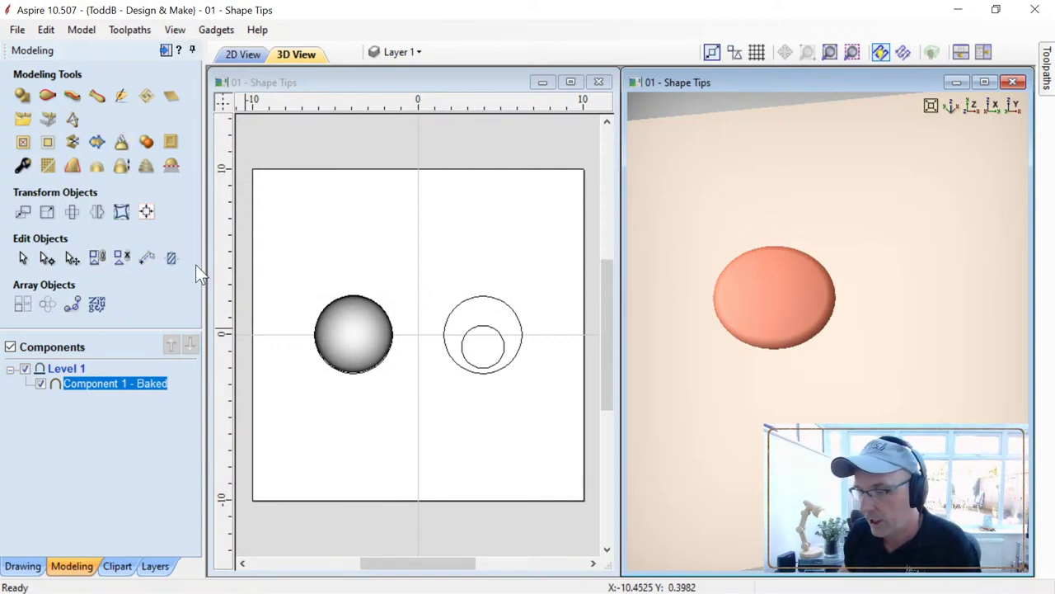
left_click(351, 351)
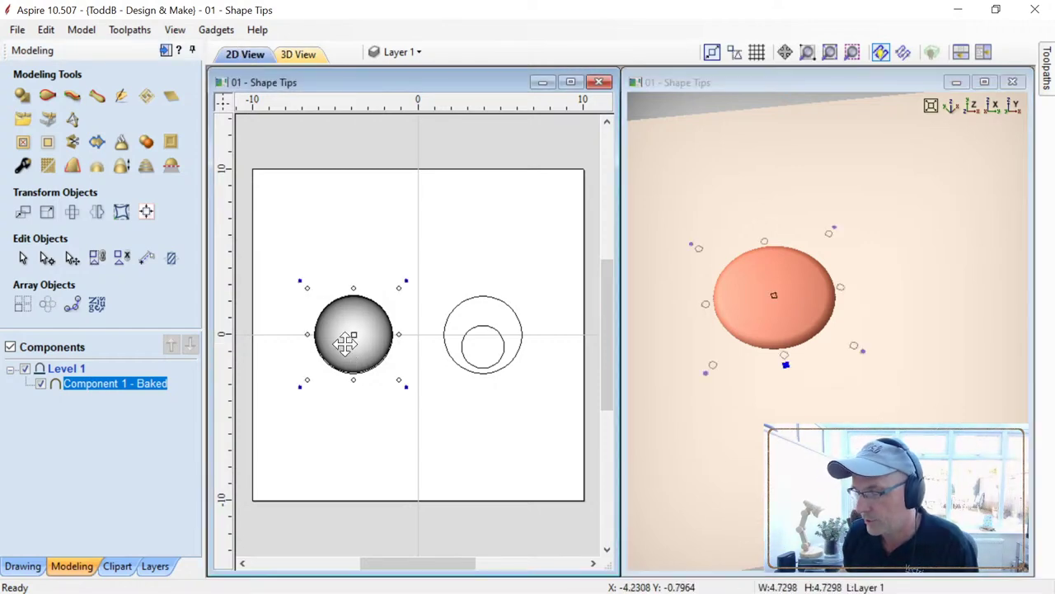
left_click(23, 166)
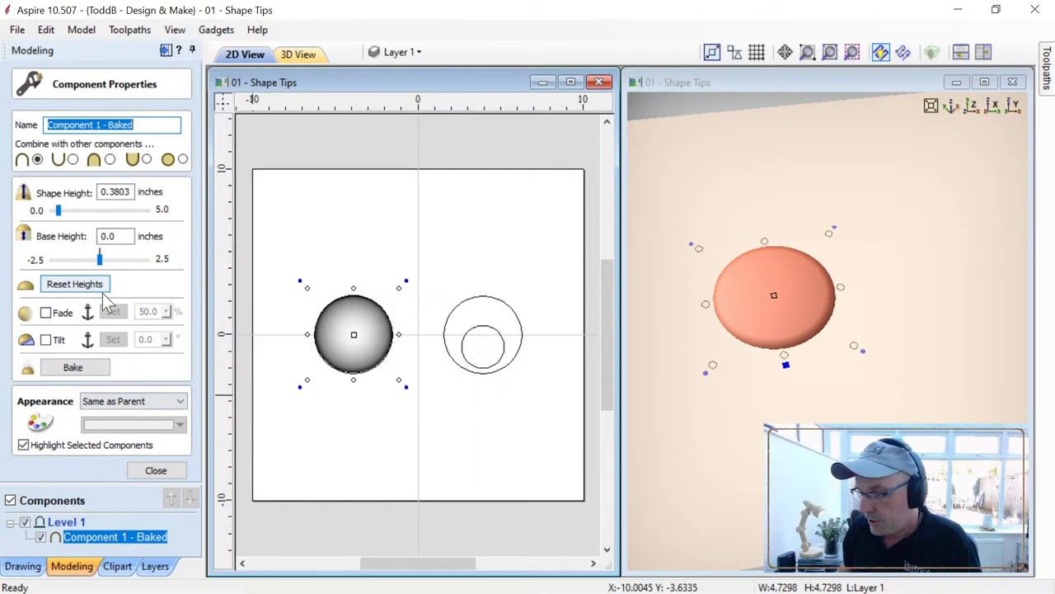
Step: Fade the baked dome by 100%, with the fade running from its lower edge to its upper edge
left_click(47, 314)
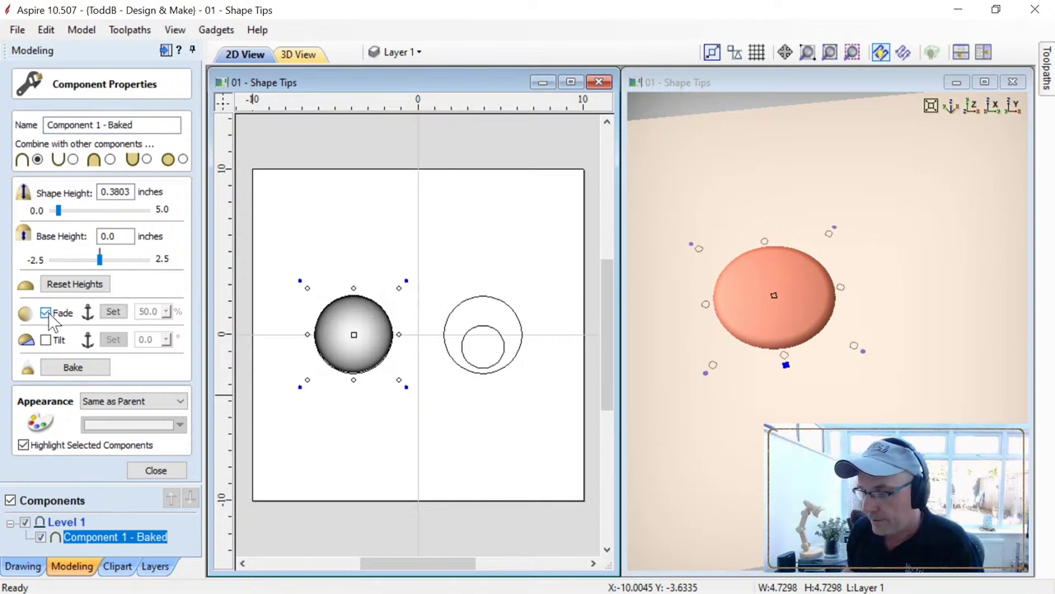
left_click(112, 313)
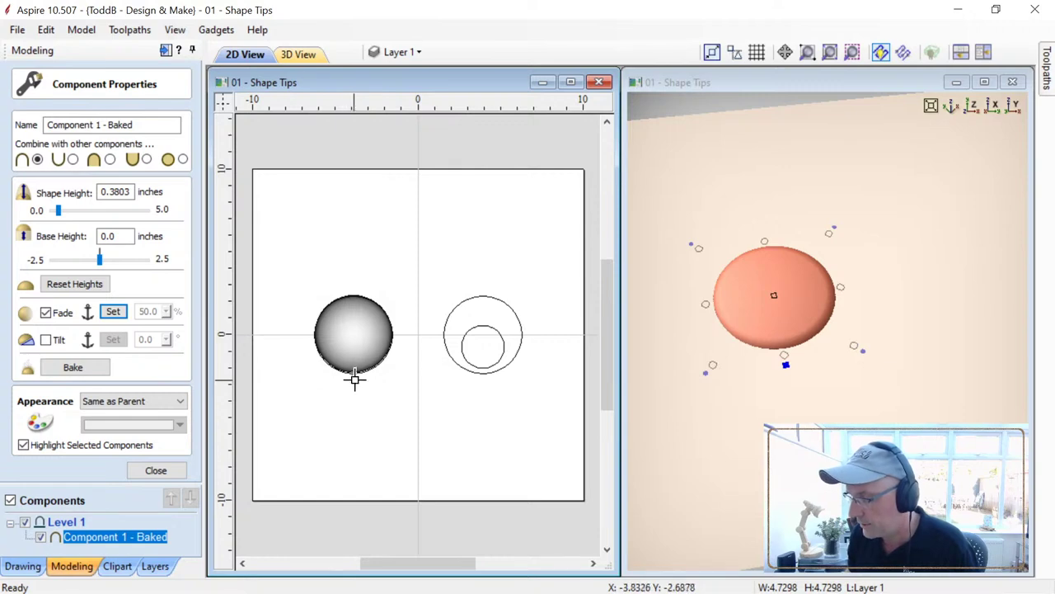
left_click_drag(357, 377, 361, 302)
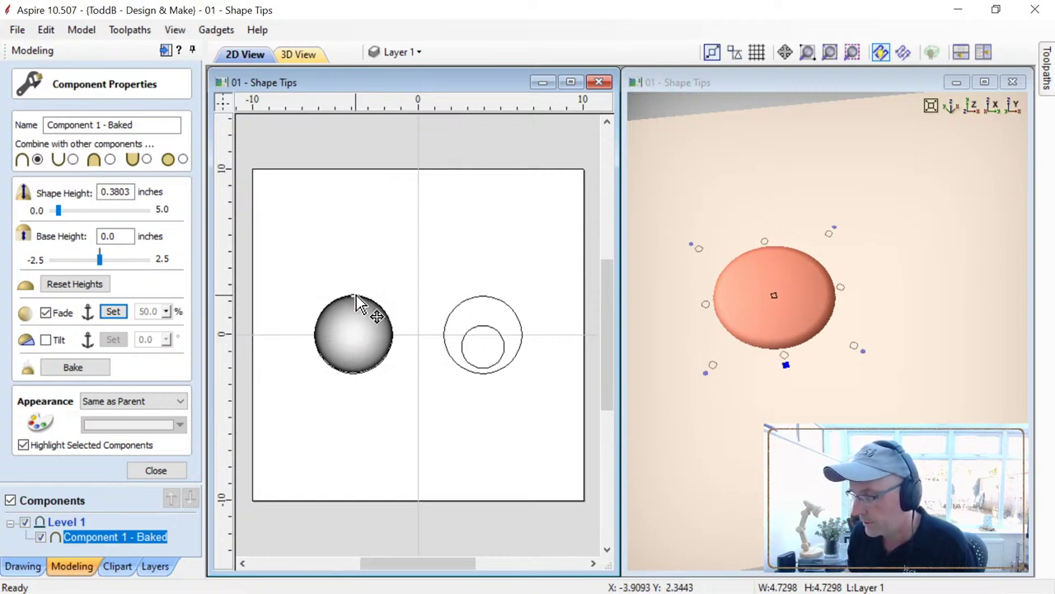
left_click(772, 426)
left_click_drag(773, 427, 910, 314)
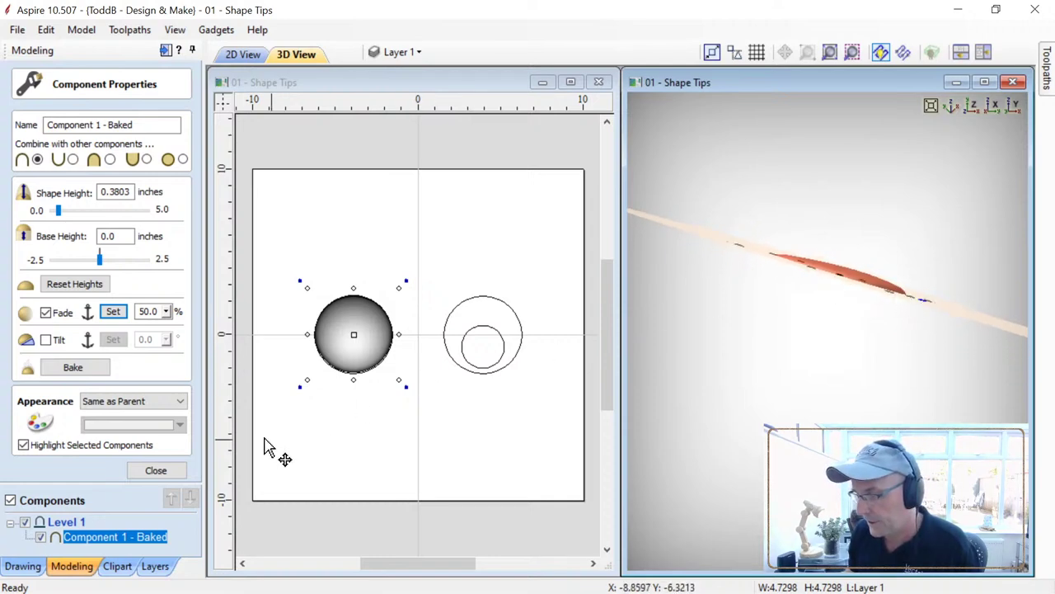
double_click(149, 311)
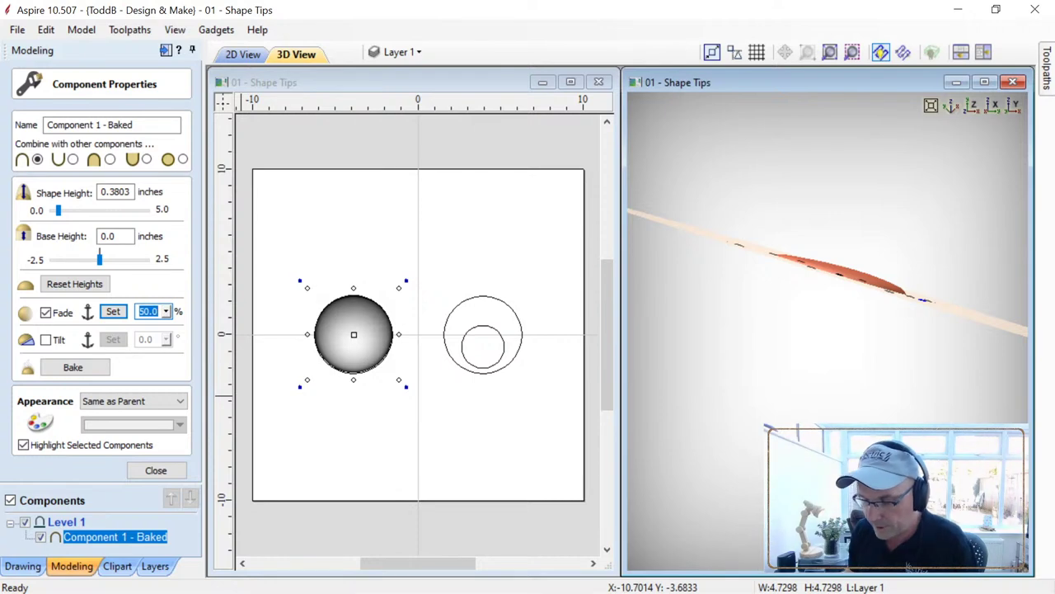
type("100")
key("Return")
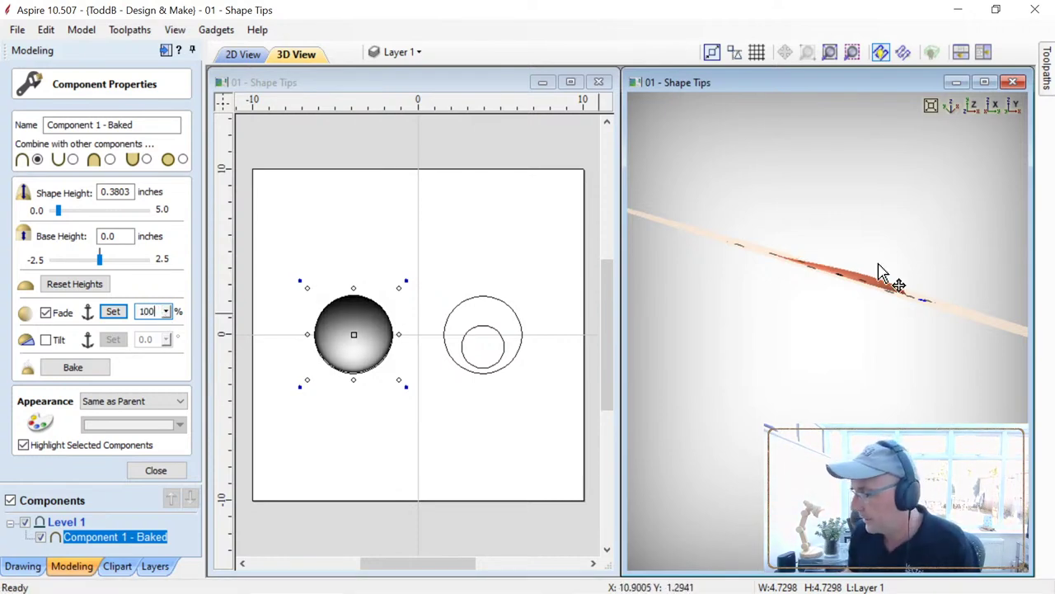
left_click_drag(869, 322, 929, 276)
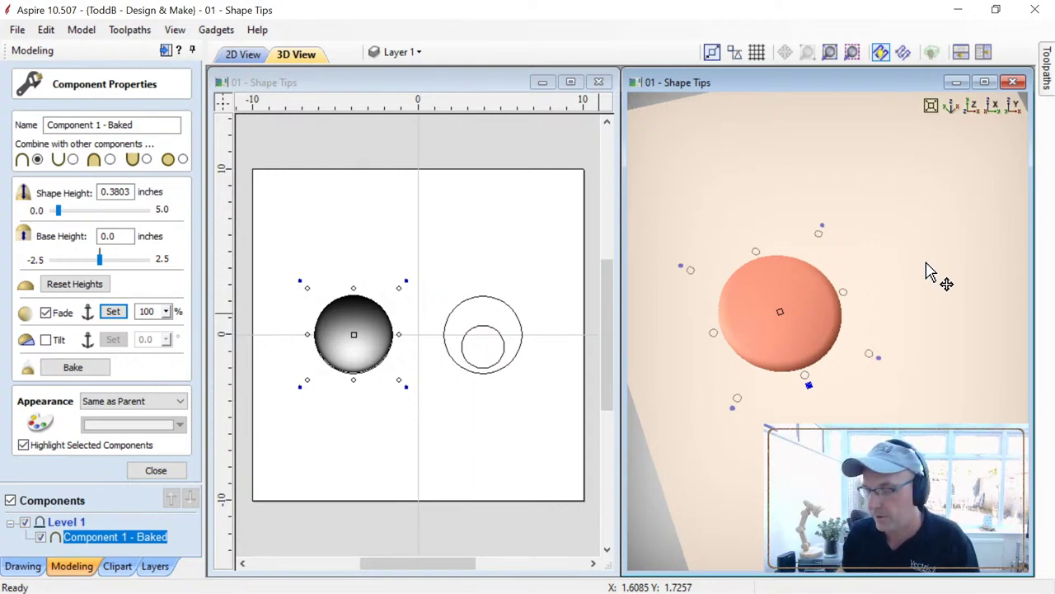
Step: Re-anchor the fade from the dome's lower edge to its centre, inspect the shape, and turn the fade off
left_click(115, 317)
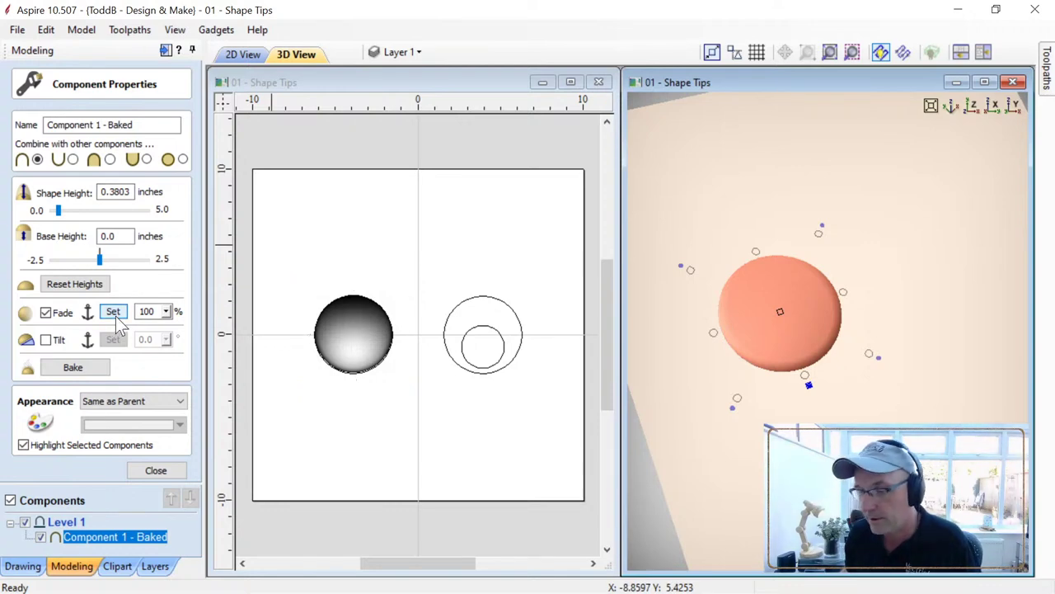
left_click(358, 369)
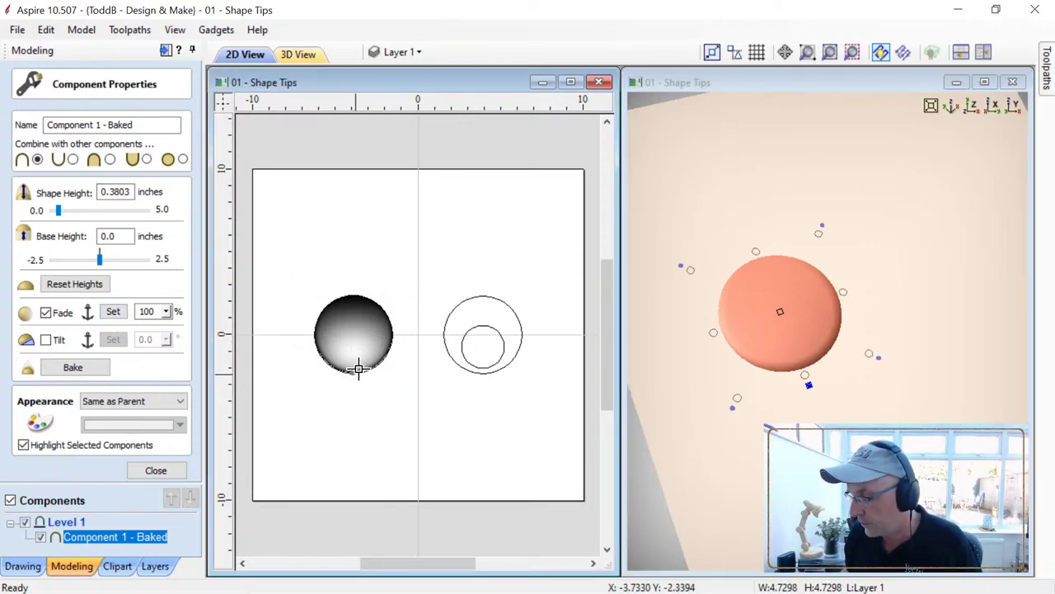
left_click_drag(358, 368, 354, 334)
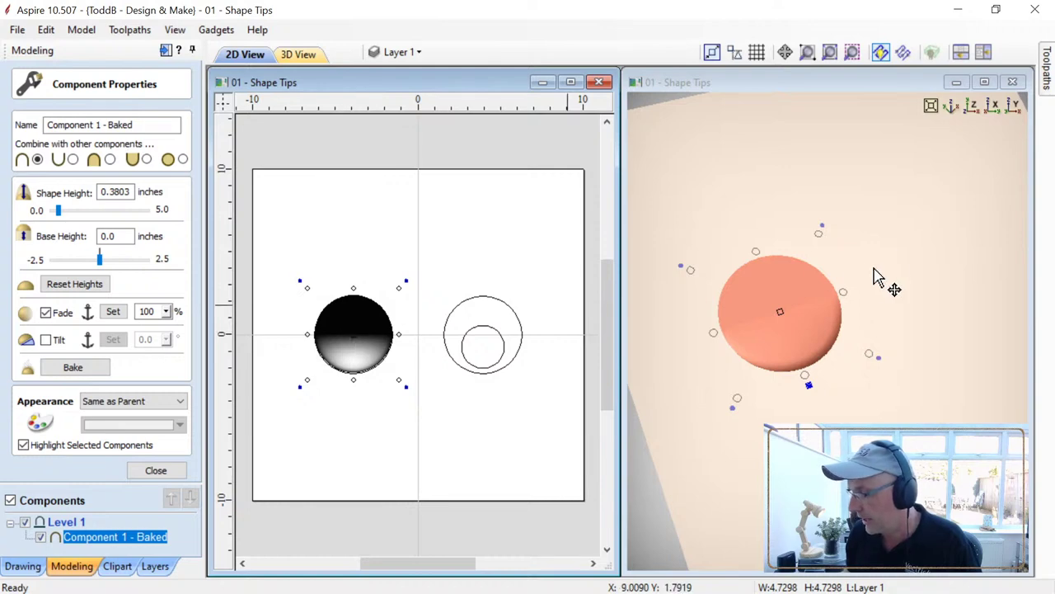
left_click_drag(769, 419, 822, 353)
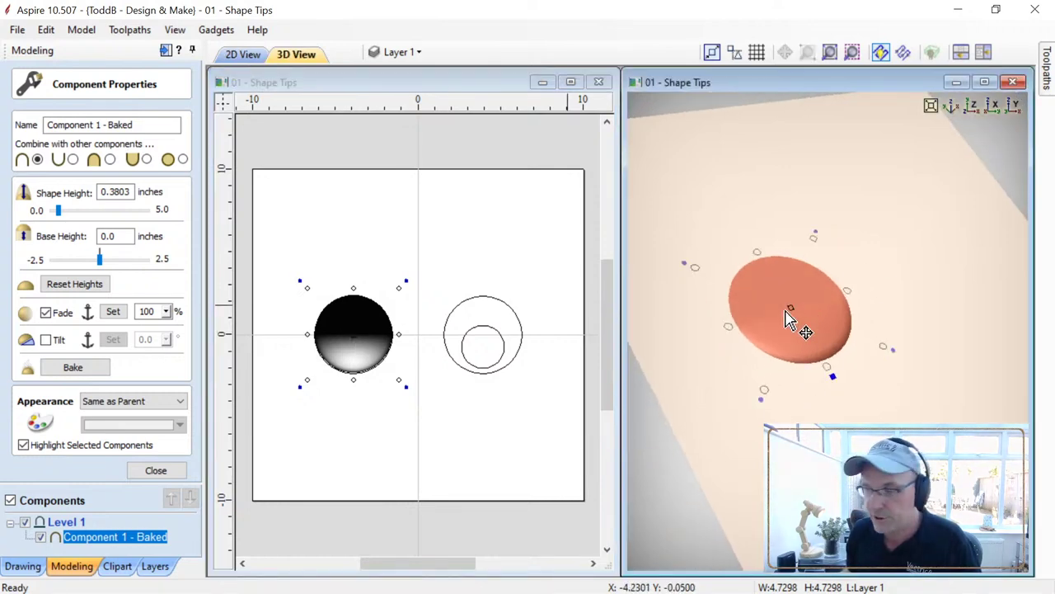
left_click_drag(796, 301, 777, 337)
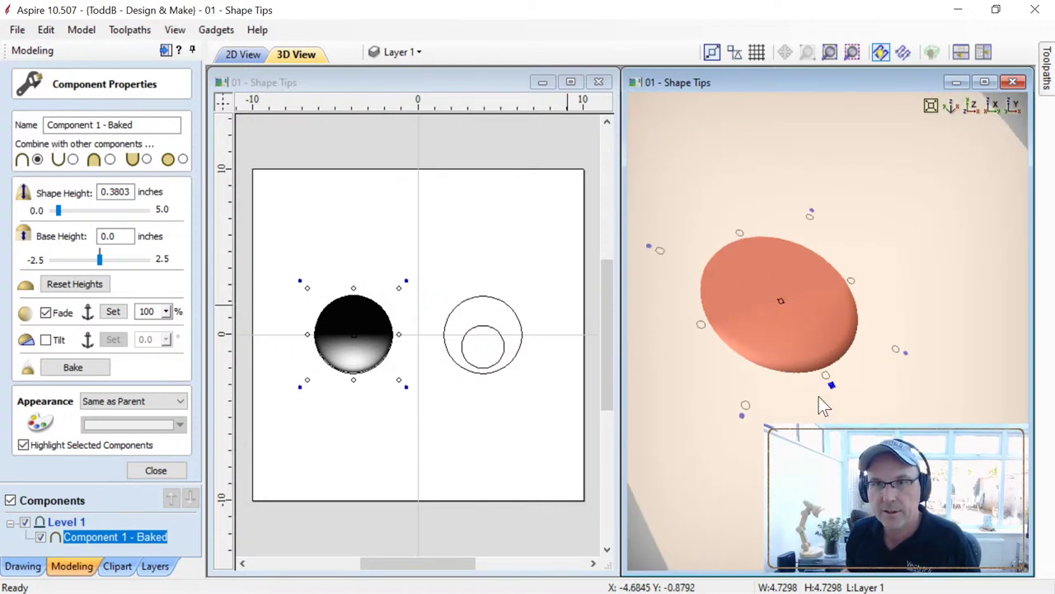
left_click_drag(766, 317, 746, 437)
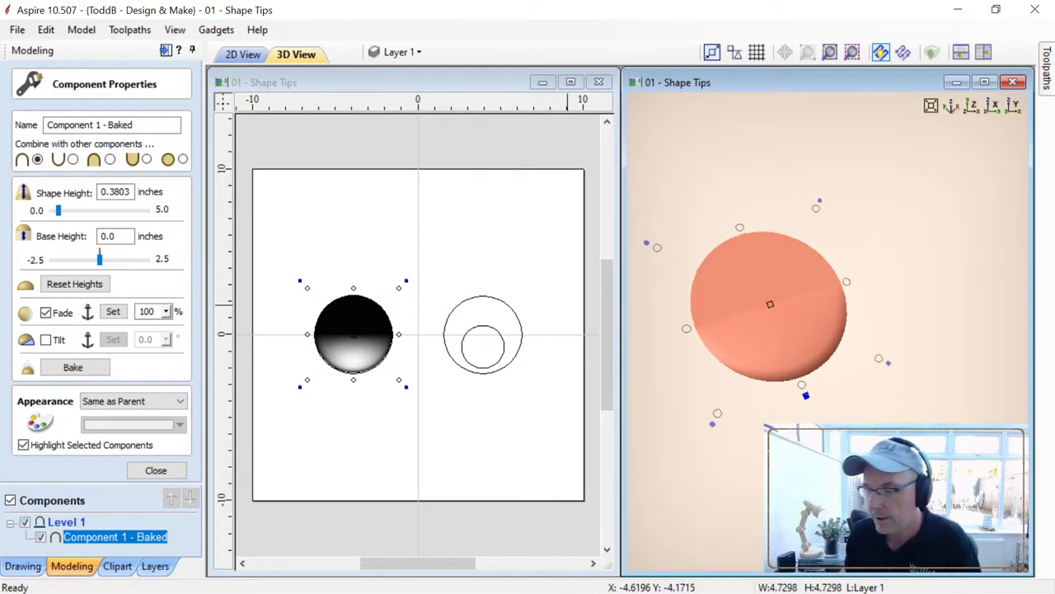
left_click(45, 313)
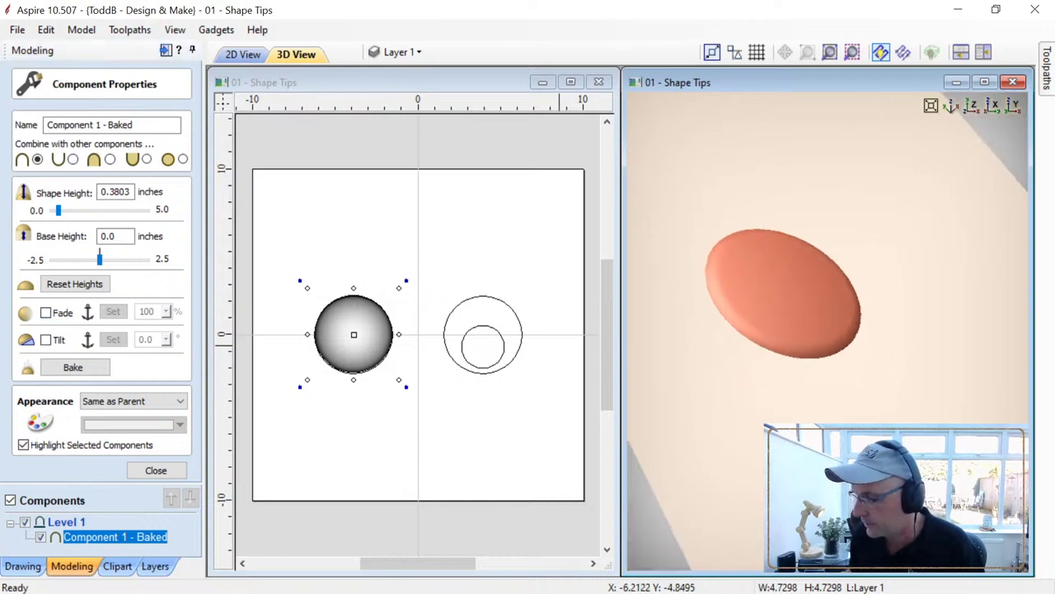
Step: Tilt the baked dome by 5 degrees, anchored at its lower edge and directed toward its upper edge
left_click(53, 340)
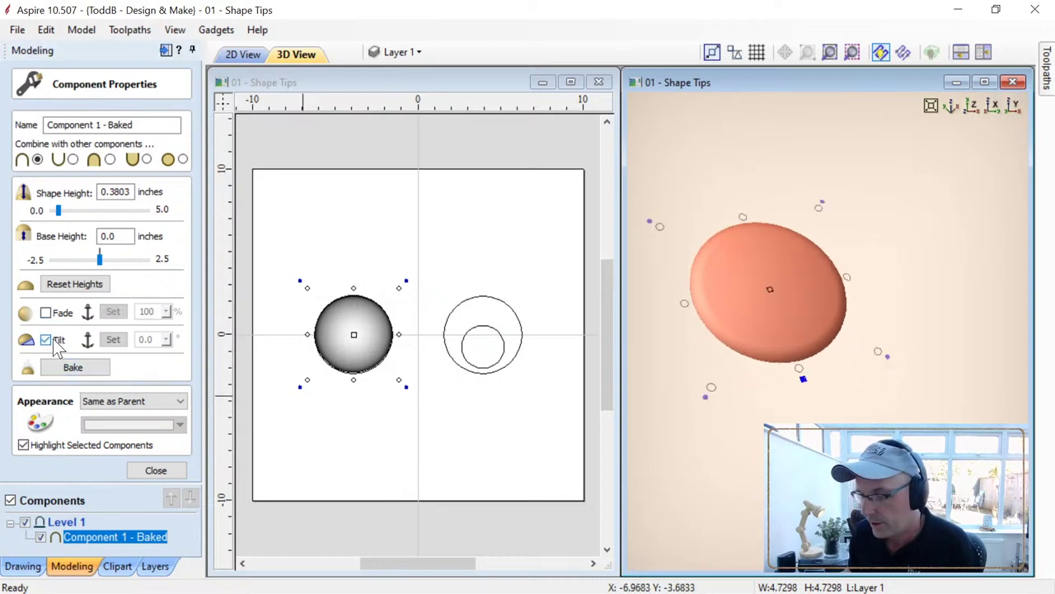
left_click(113, 339)
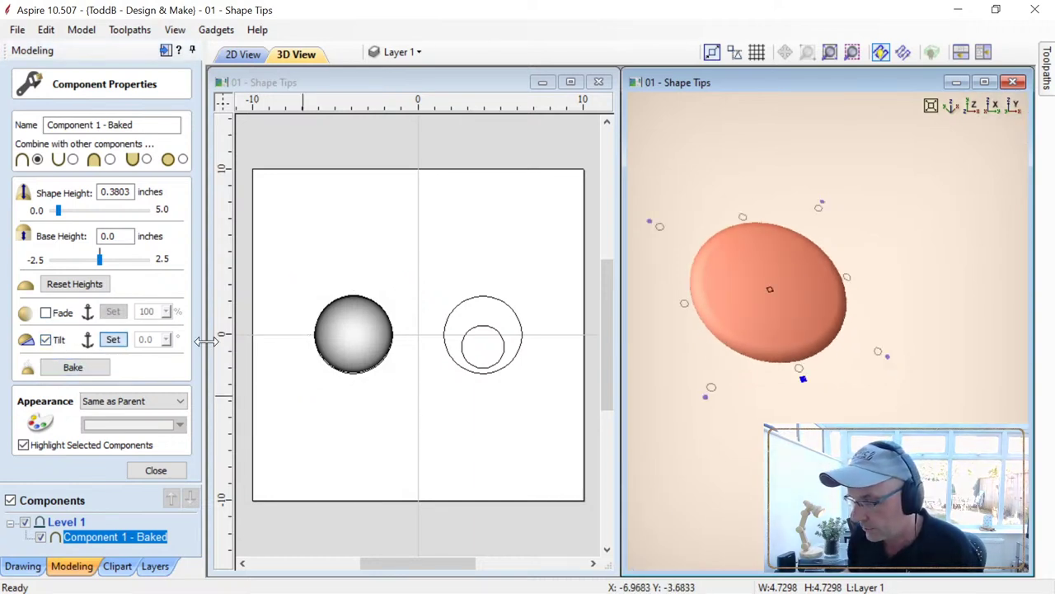
left_click(354, 372)
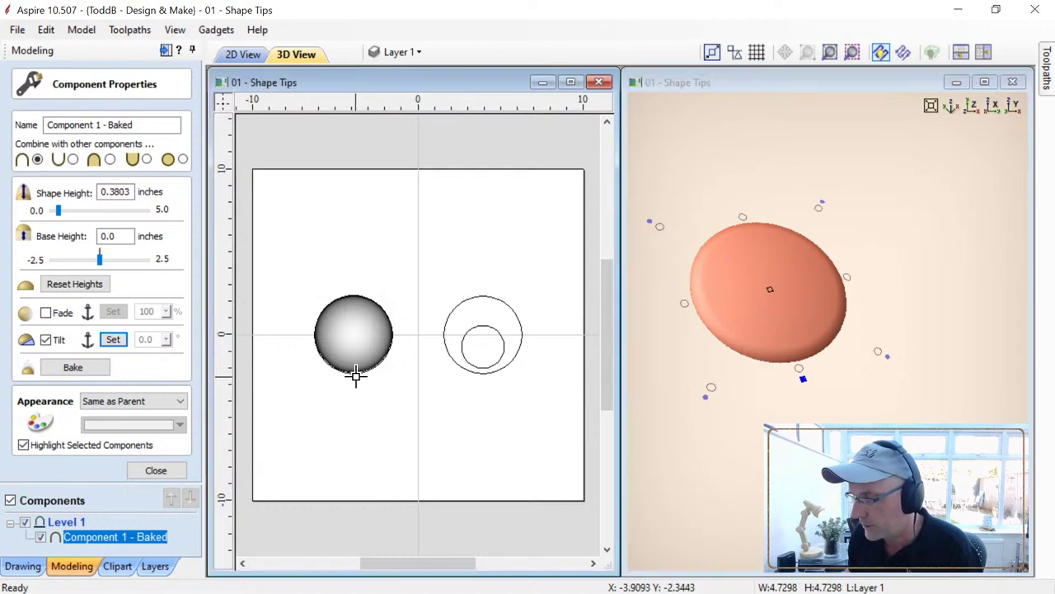
left_click(354, 297)
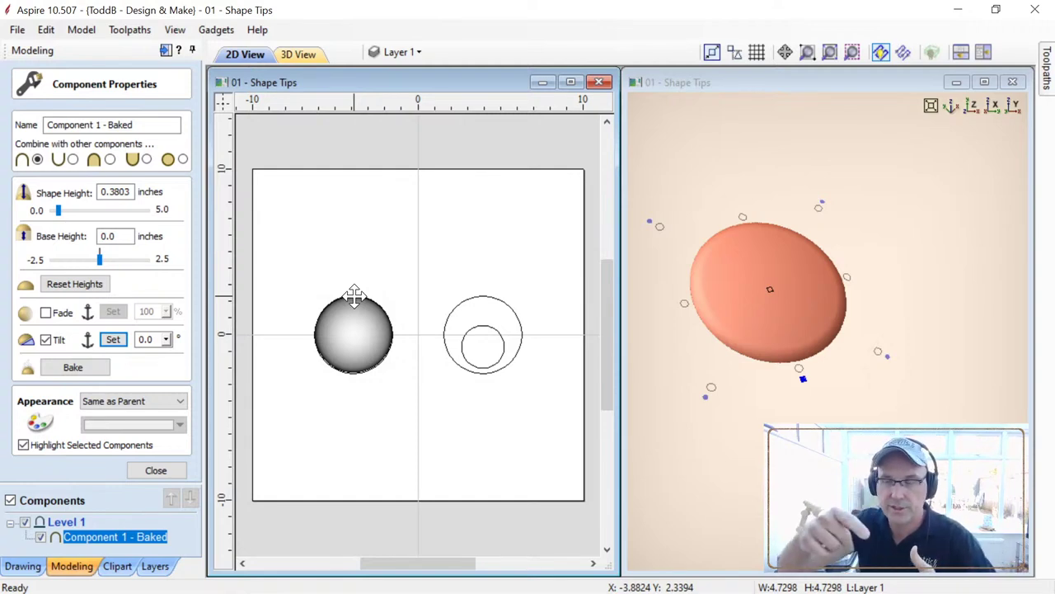
double_click(147, 339)
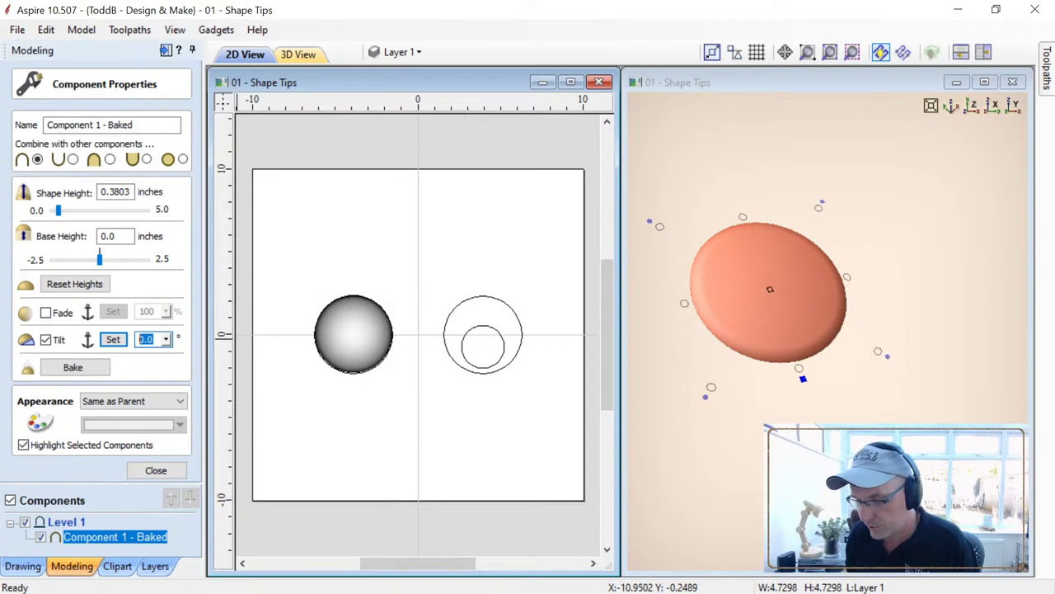
type("5")
left_click_drag(824, 371, 813, 264)
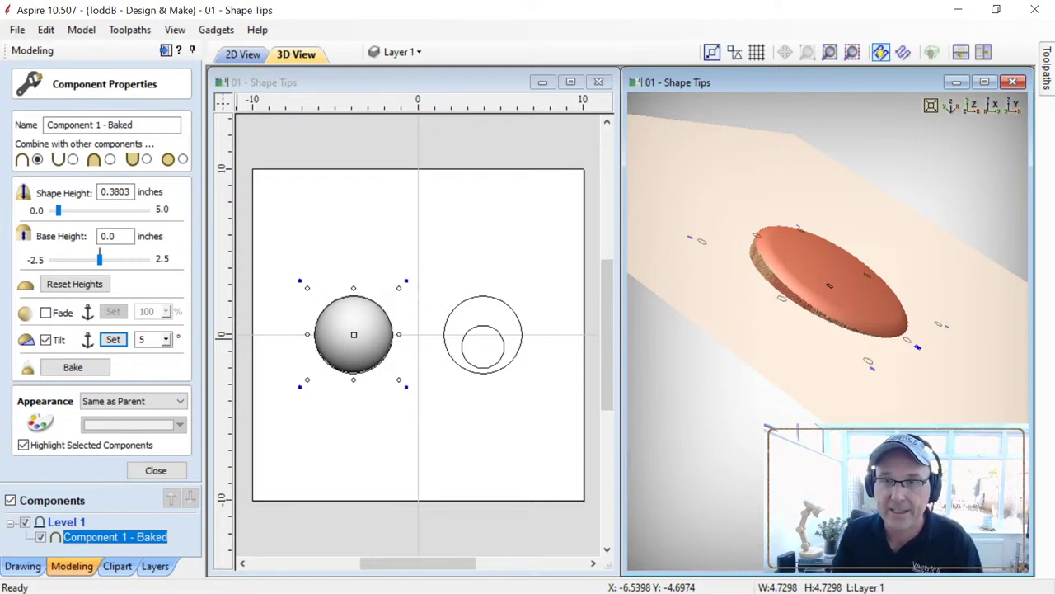
Step: Set the baked dome's tilt to -5 degrees and close the component properties
left_click(142, 339)
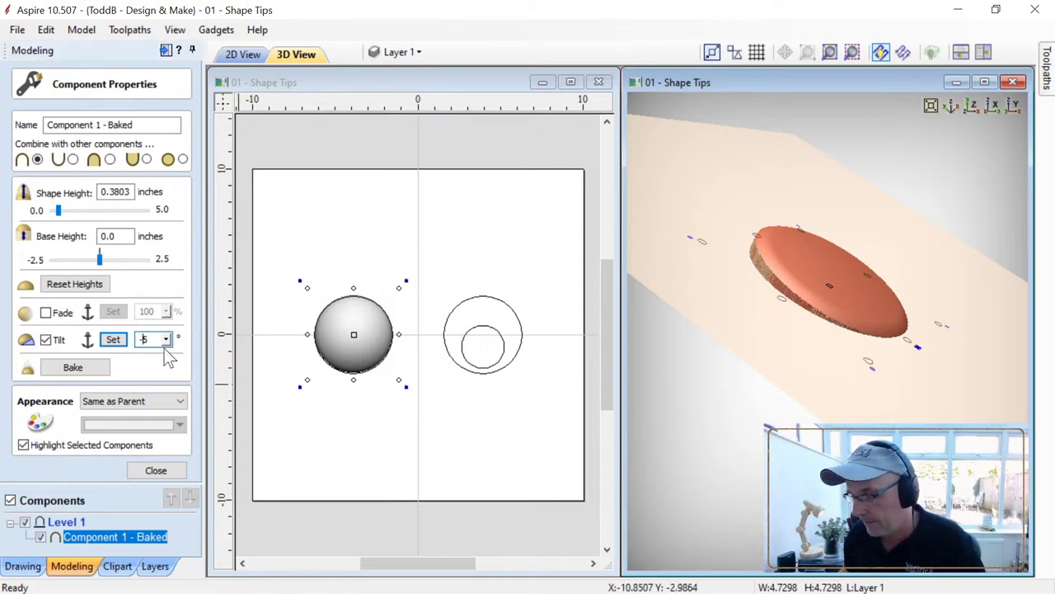
type("-")
key("Return")
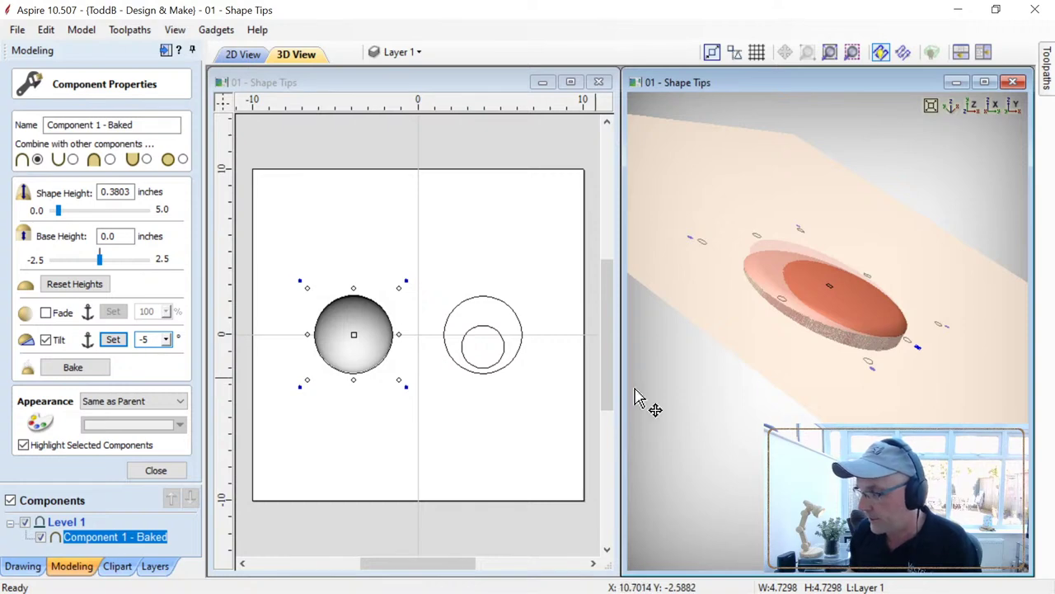
left_click_drag(827, 416, 762, 406)
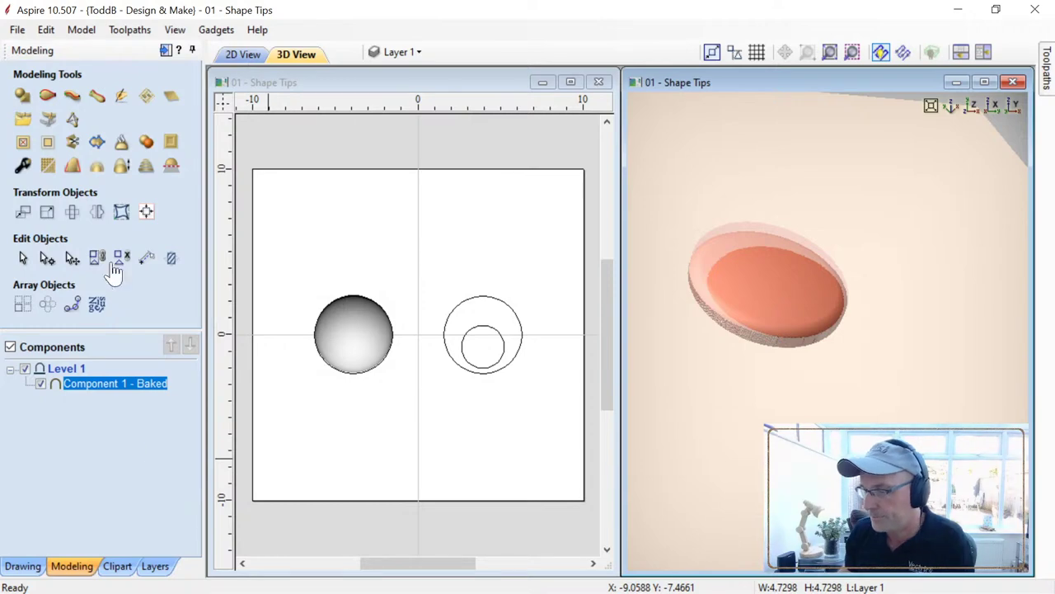
Step: Replace everything below 0.0 on the tilted dome with transparency, keeping Lower component by value enabled
left_click(171, 168)
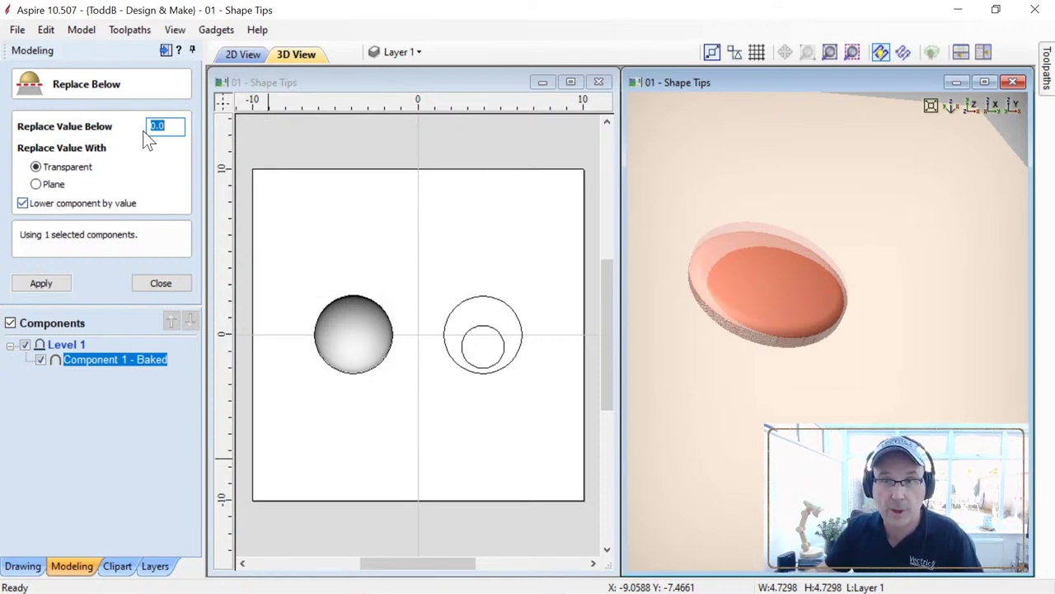
left_click(67, 280)
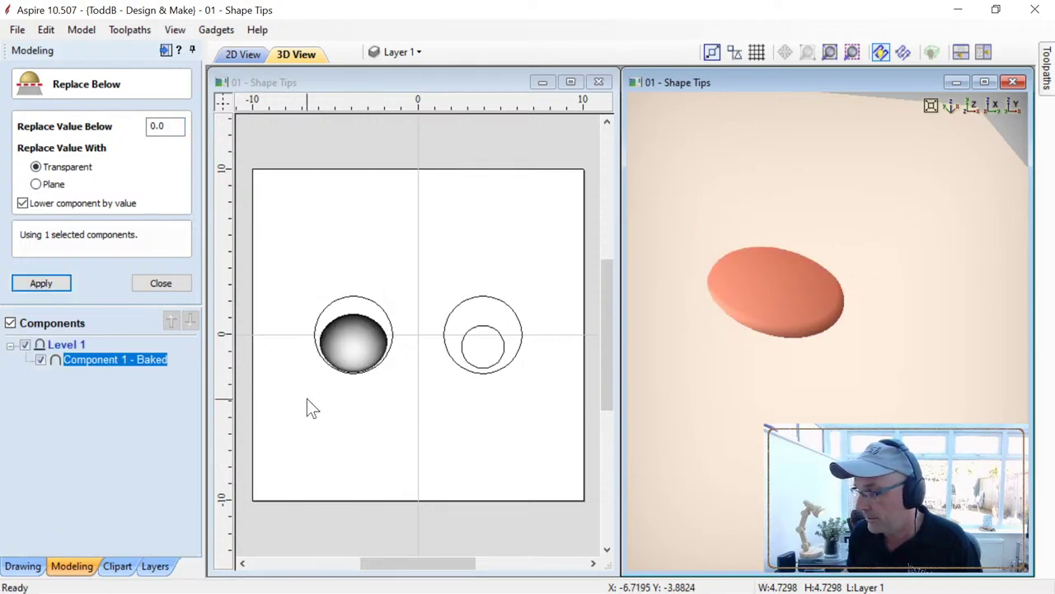
left_click(160, 283)
Step: Move the trimmed dome up so that it overlaps only the upper part of the left circle
left_click(345, 426)
left_click(368, 353)
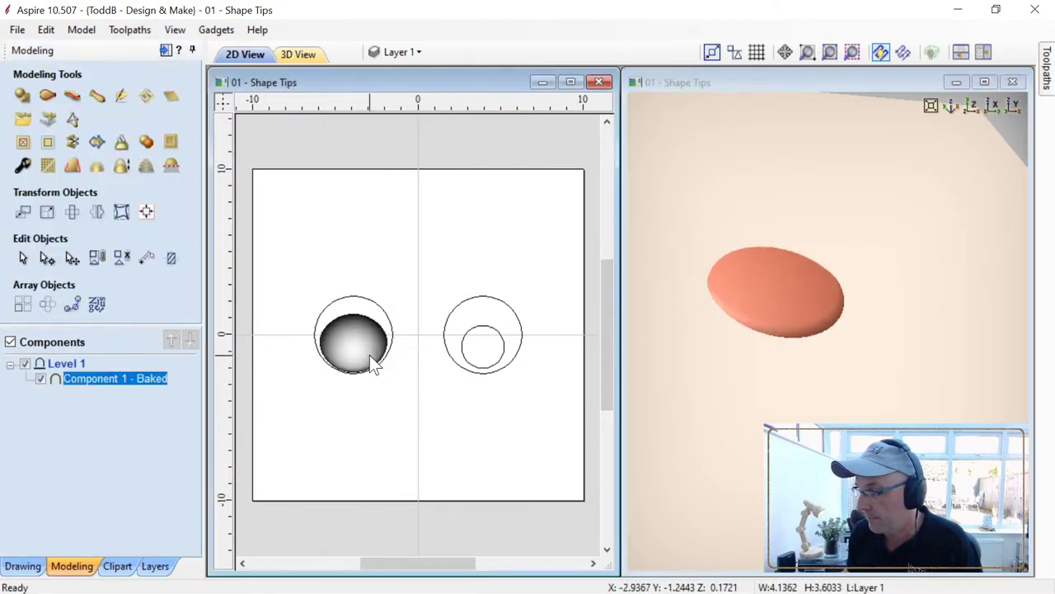
left_click_drag(361, 347, 352, 294)
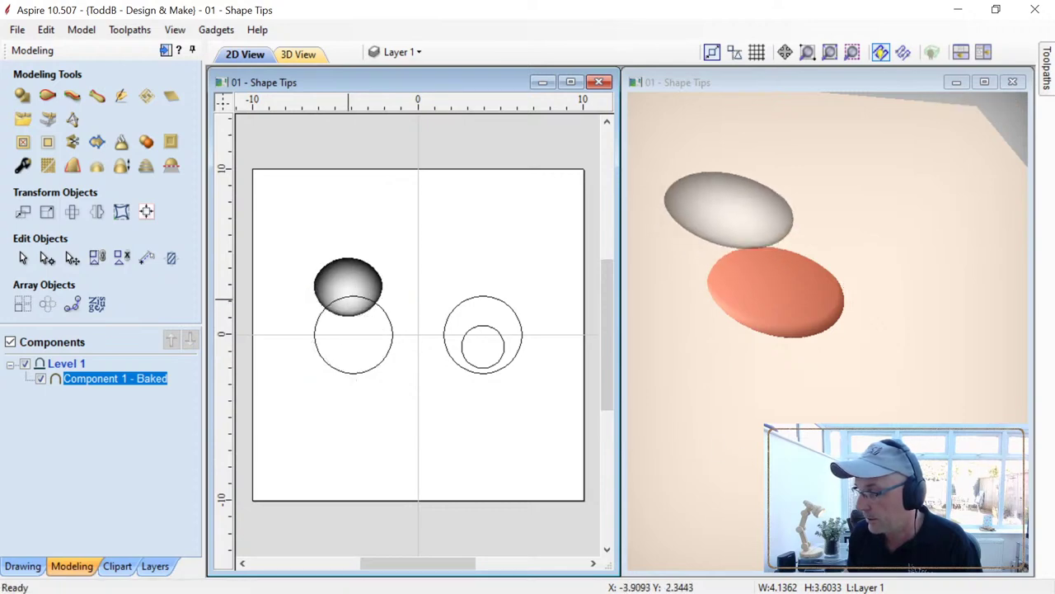
mouse_move(824, 428)
left_mouse_down()
mouse_move(879, 396)
mouse_move(913, 356)
mouse_move(824, 330)
mouse_move(867, 342)
mouse_move(837, 416)
left_mouse_up()
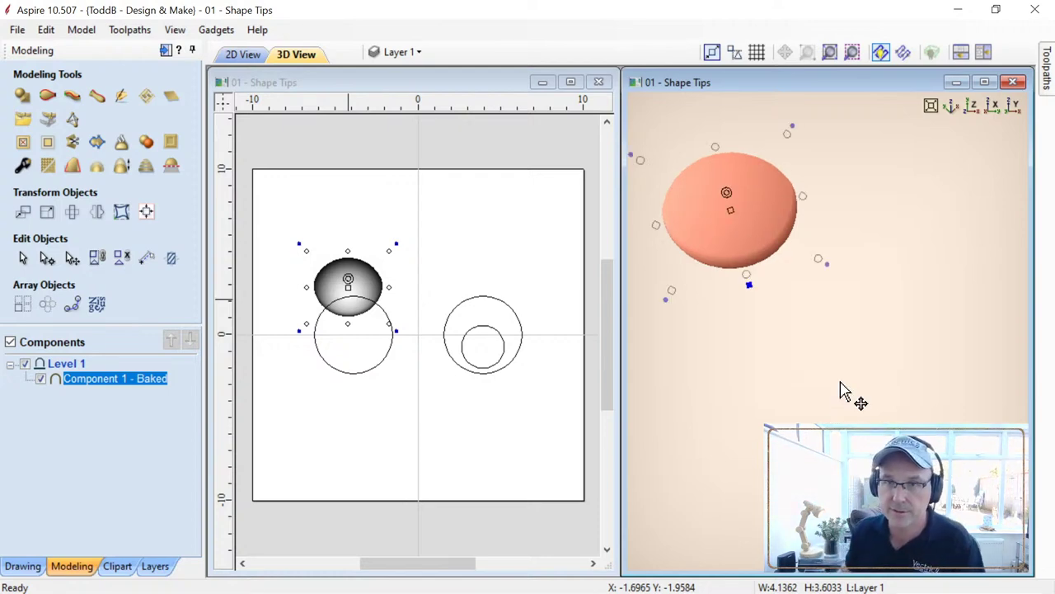
middle_click_drag(884, 381, 838, 419)
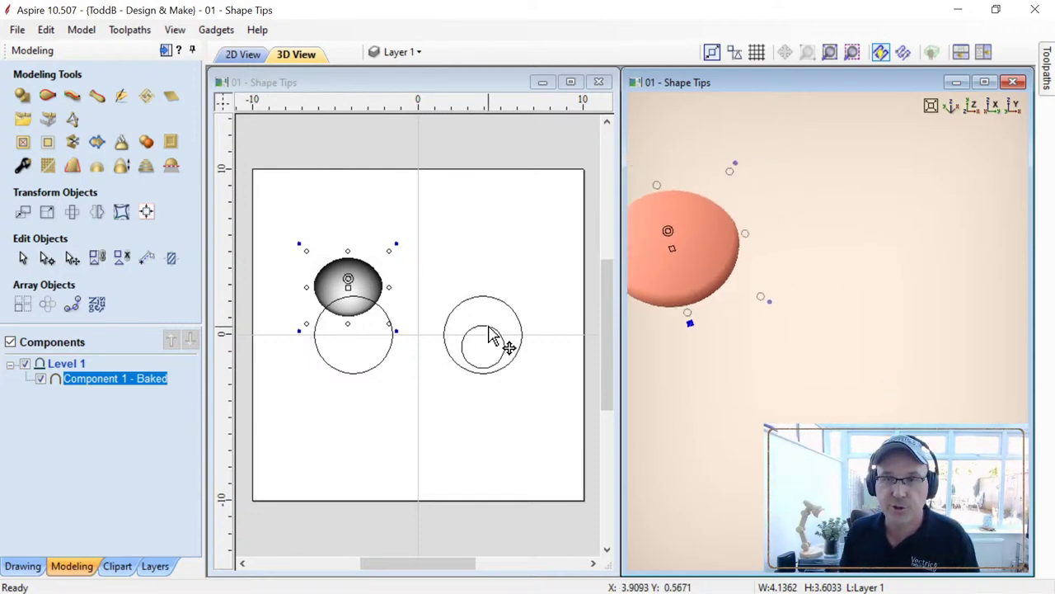
Step: Create a dome-profile shape from the two nested circles, blended to inner vectors with a height of 0.5 inches
left_click(23, 97)
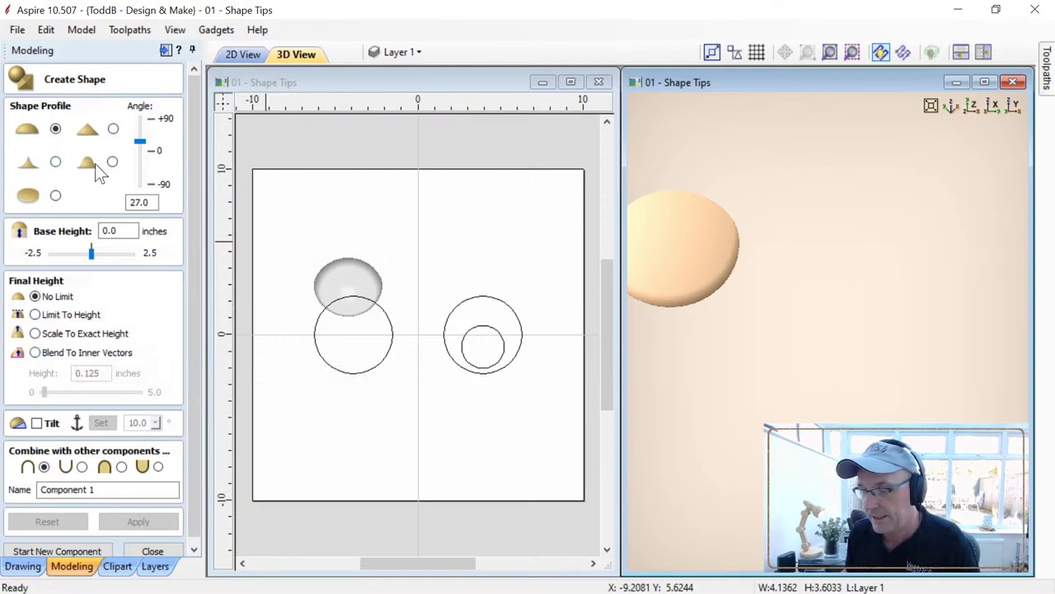
left_click(487, 299)
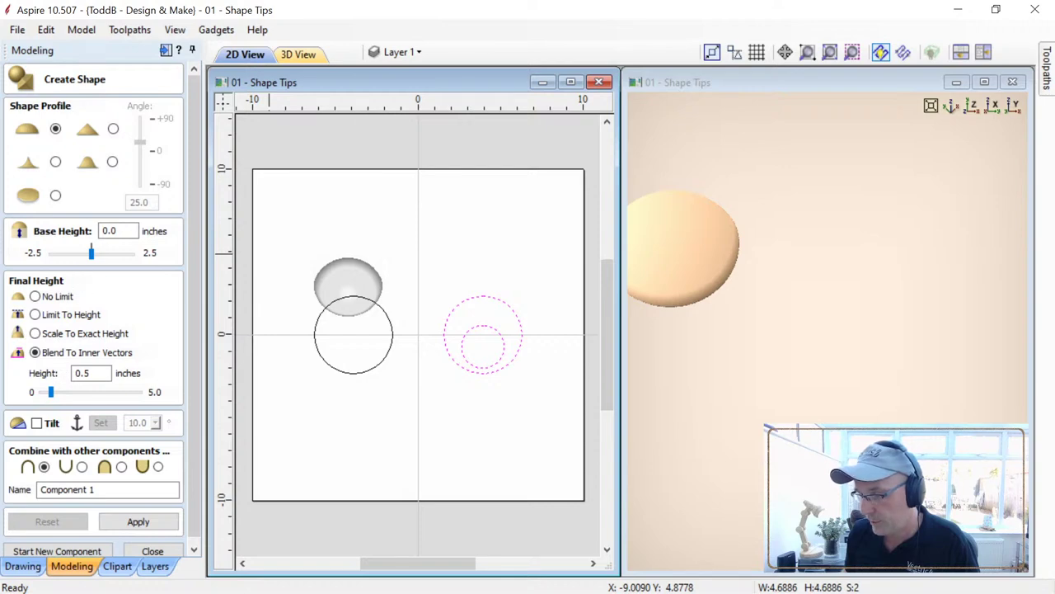
left_click(137, 521)
left_click_drag(742, 412, 783, 384)
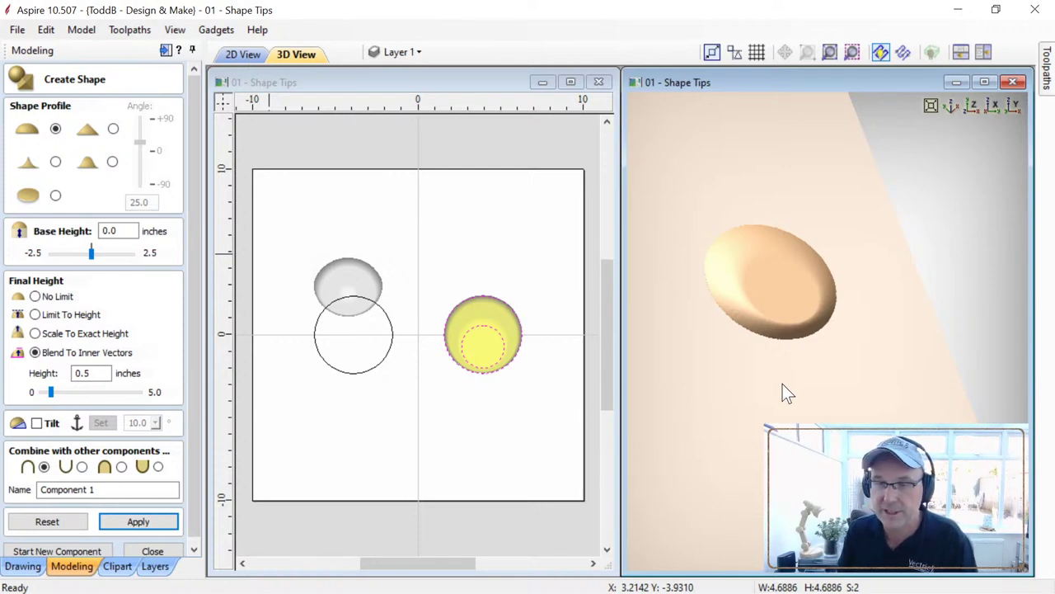
Step: Switch the blended shape's profile through angular and concave, ending on the smooth profile, and inspect the form in 3D
left_click(112, 130)
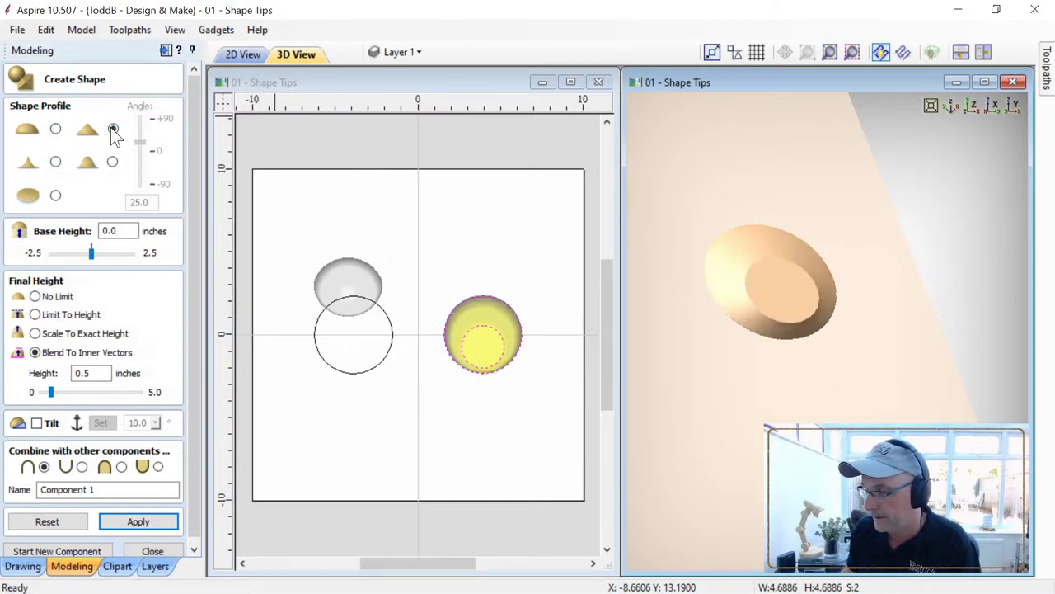
left_click(56, 163)
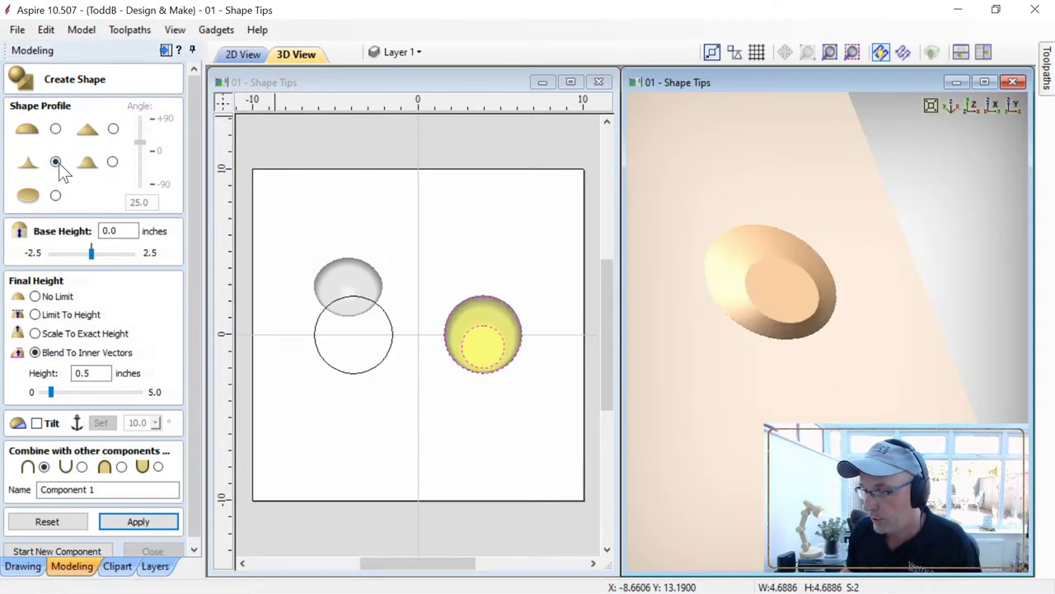
left_click_drag(788, 386, 820, 363)
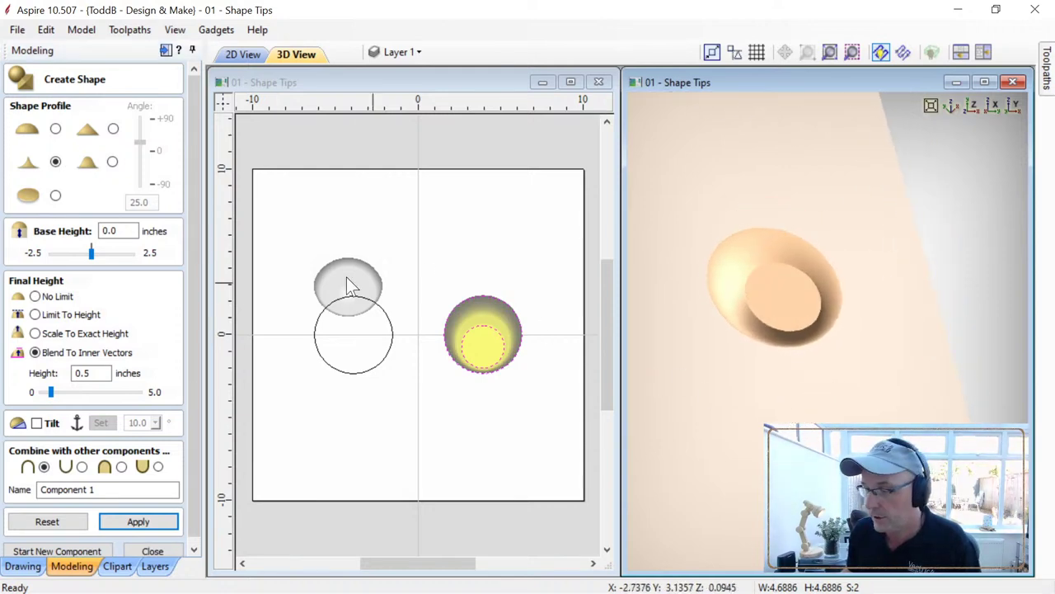
left_click(112, 162)
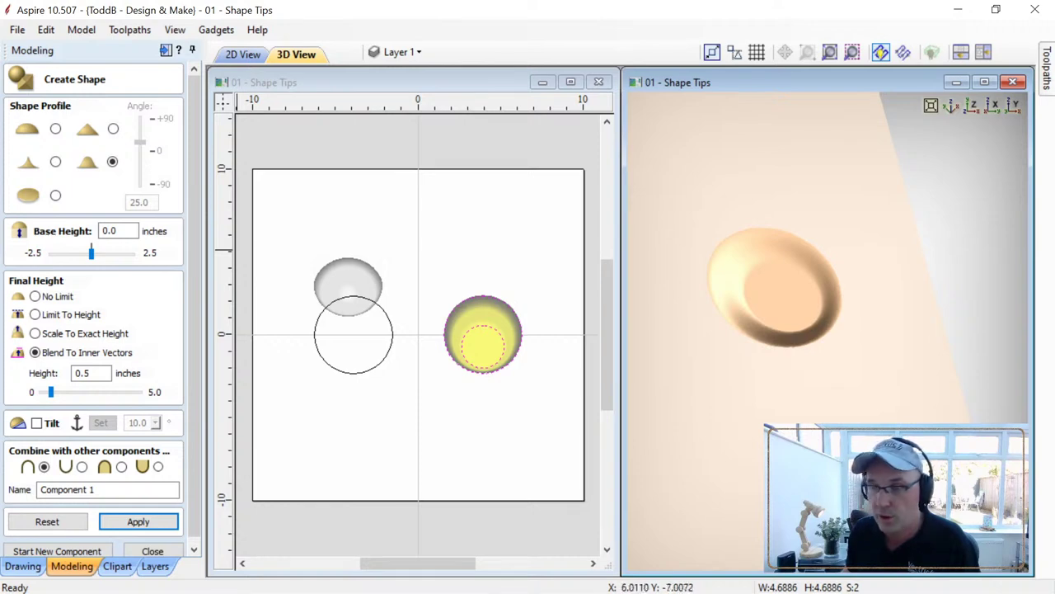
mouse_move(923, 148)
left_mouse_down()
mouse_move(864, 174)
mouse_move(822, 402)
mouse_move(812, 403)
mouse_move(887, 280)
mouse_move(893, 297)
left_mouse_up()
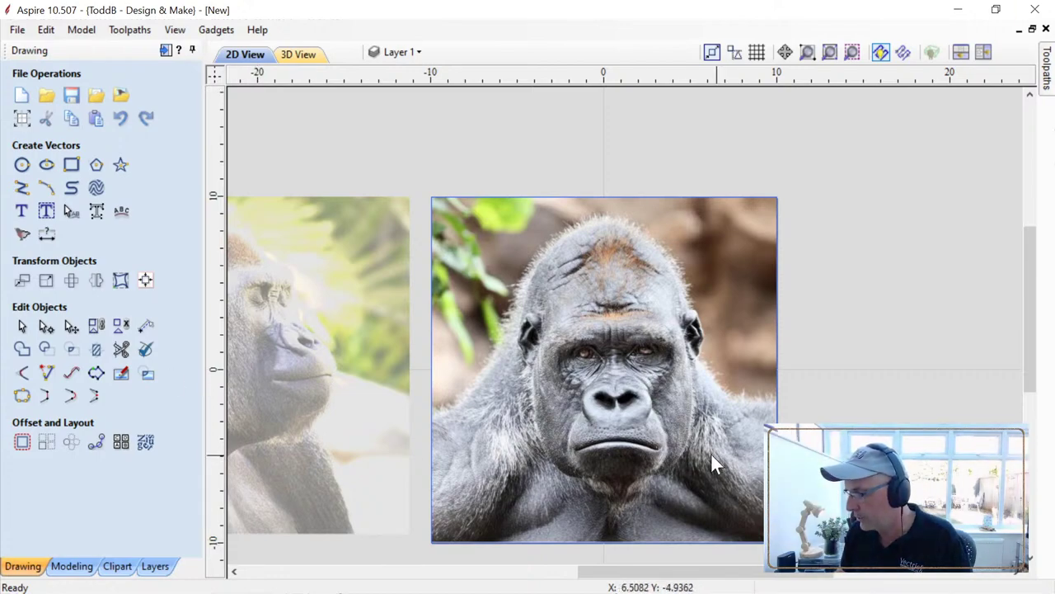
Step: Trace one side of the gorilla's outer nose with an open curved polyline about 2.1 wide and 4.2 high, from bridge to base
scroll(697, 448, "up", 4)
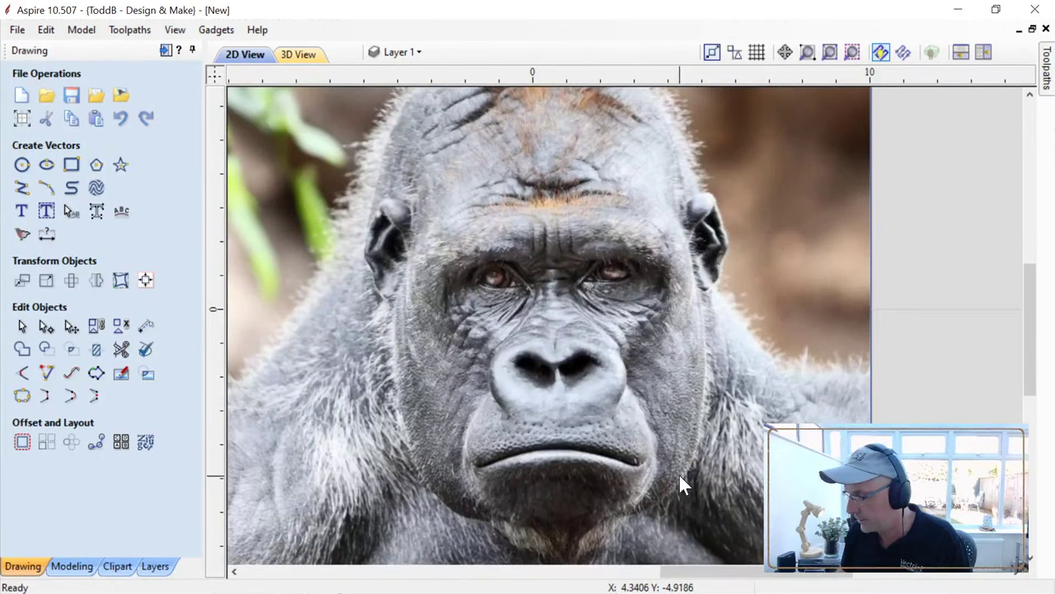
scroll(680, 485, "up", 1)
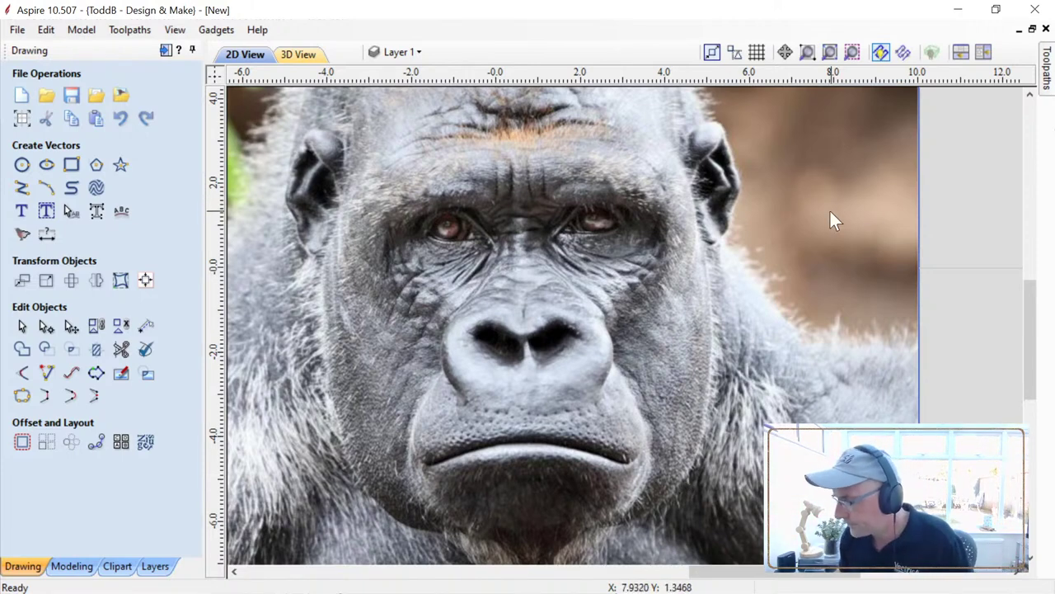
left_click(24, 190)
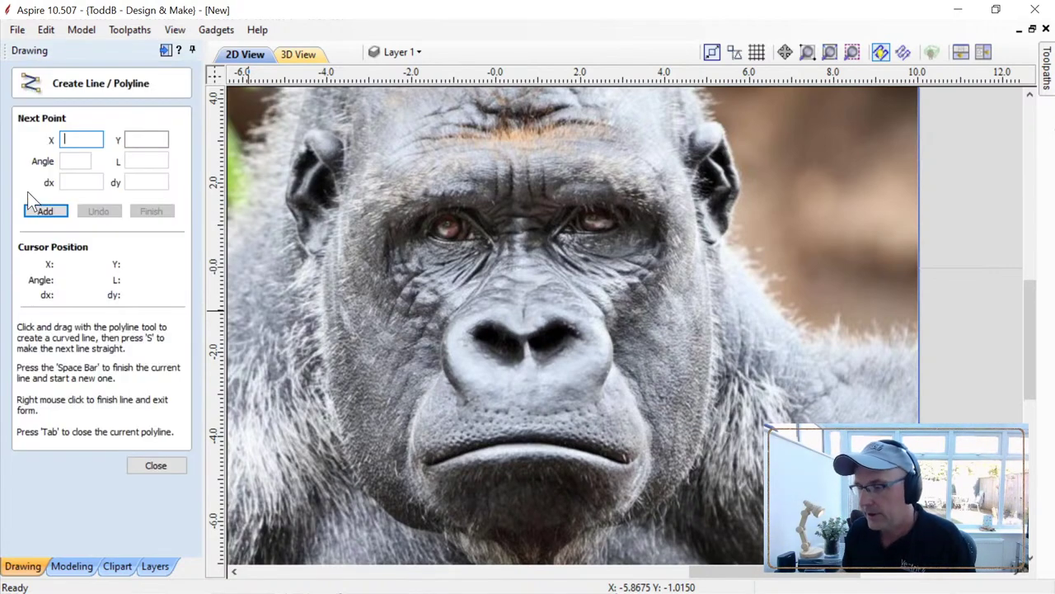
left_click(522, 236)
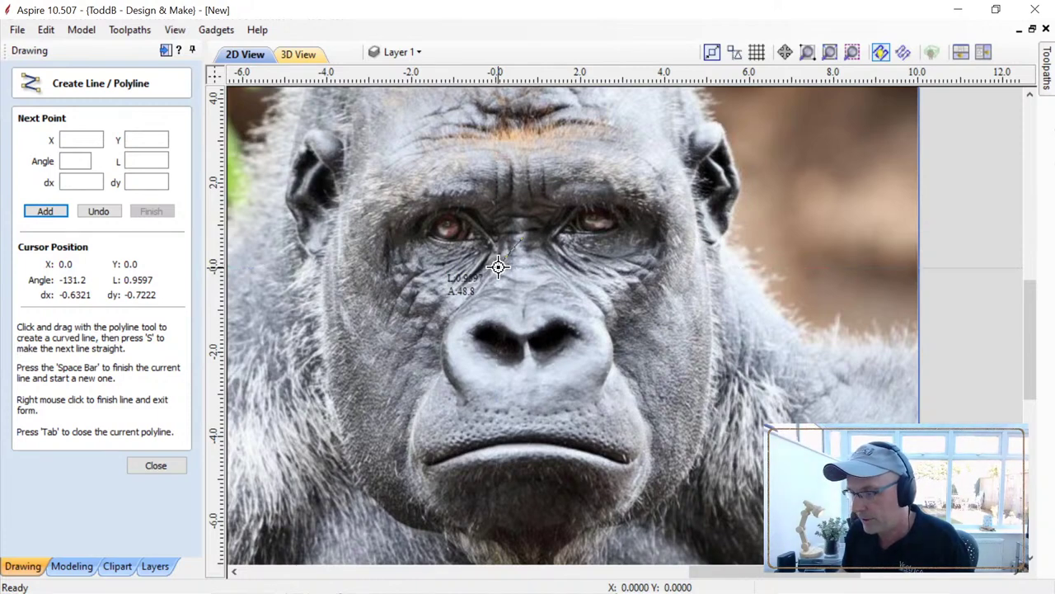
left_click(502, 276)
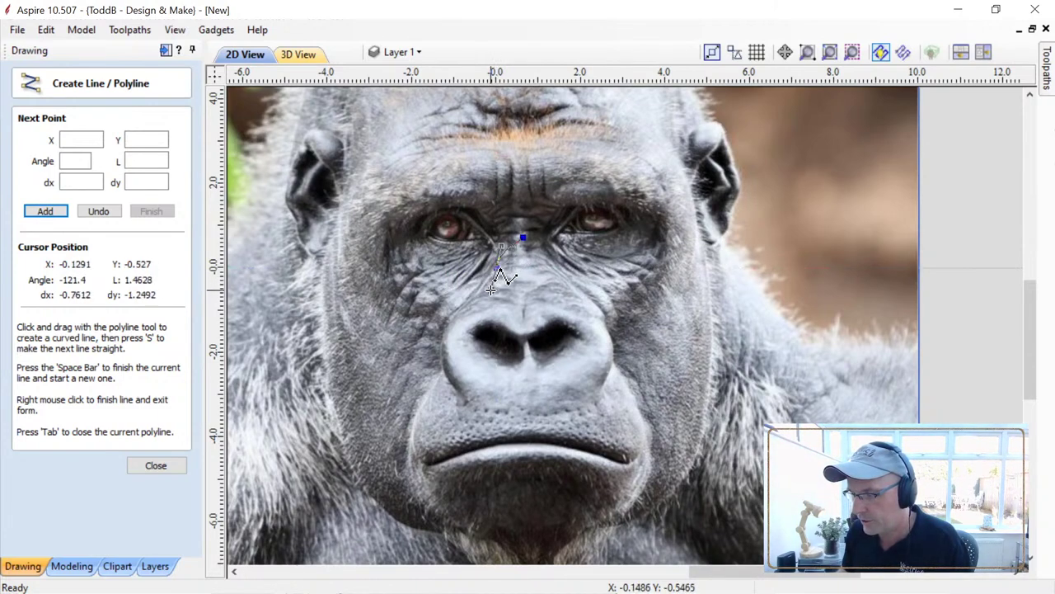
key("Return")
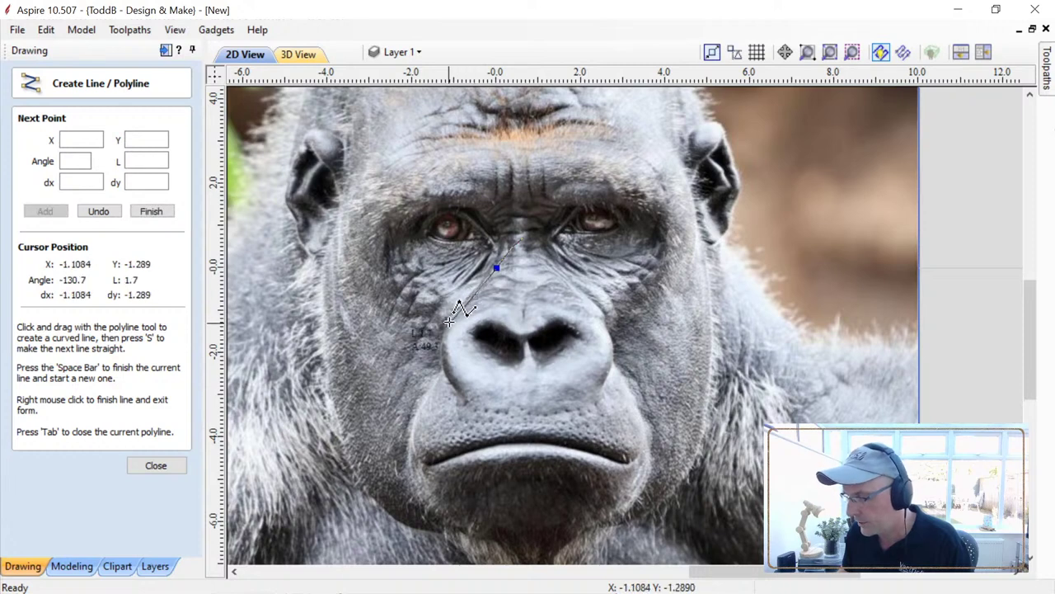
left_click(445, 325)
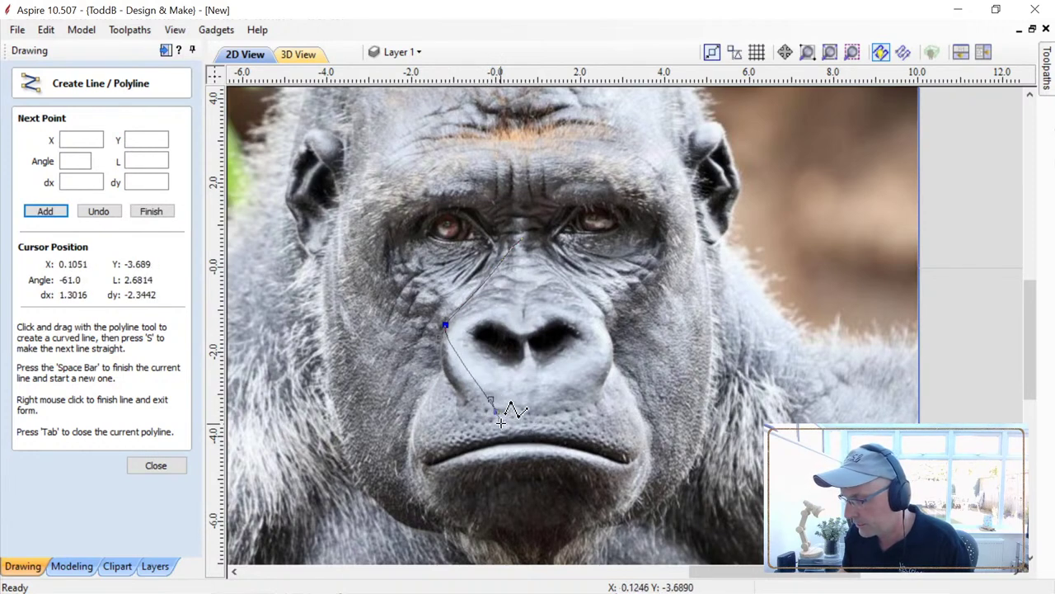
left_click_drag(495, 412, 538, 415)
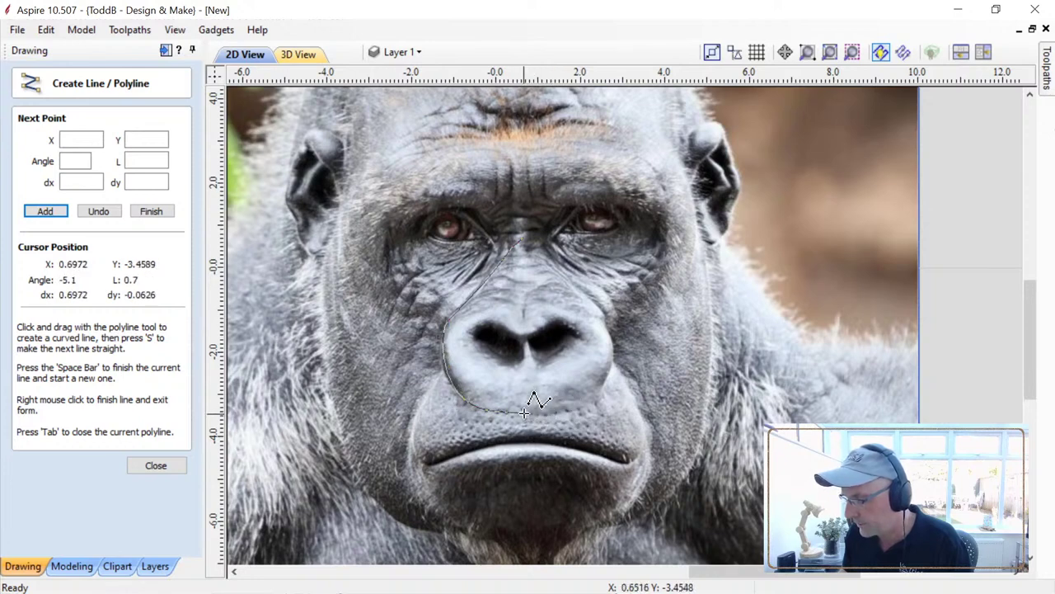
key("space")
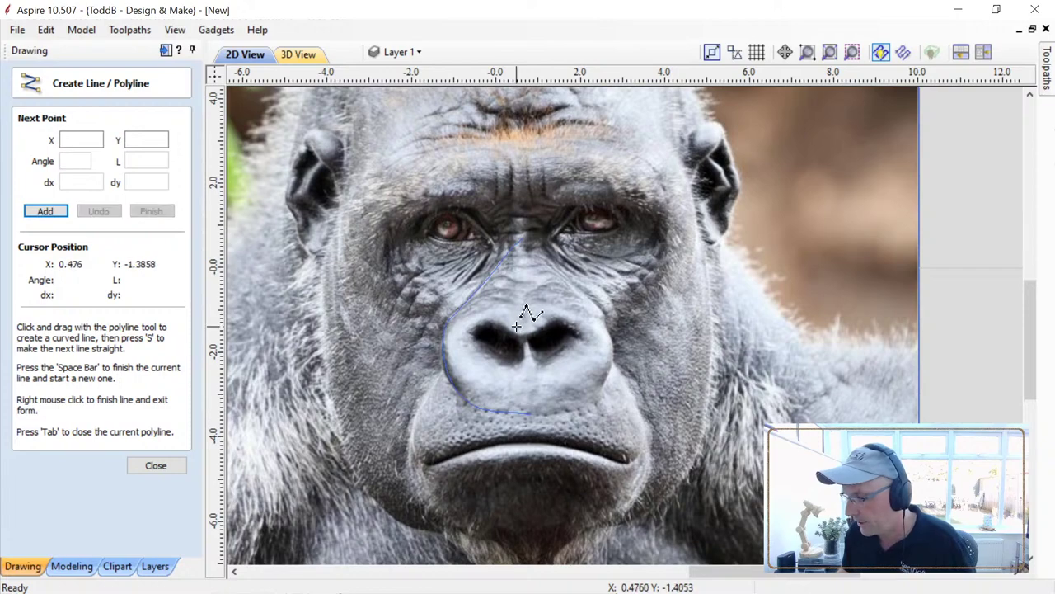
Step: Draw an open inner nose curve from the notch above the nostrils, around the left side, to the bottom centre of the nose
scroll(521, 313, "up", 1)
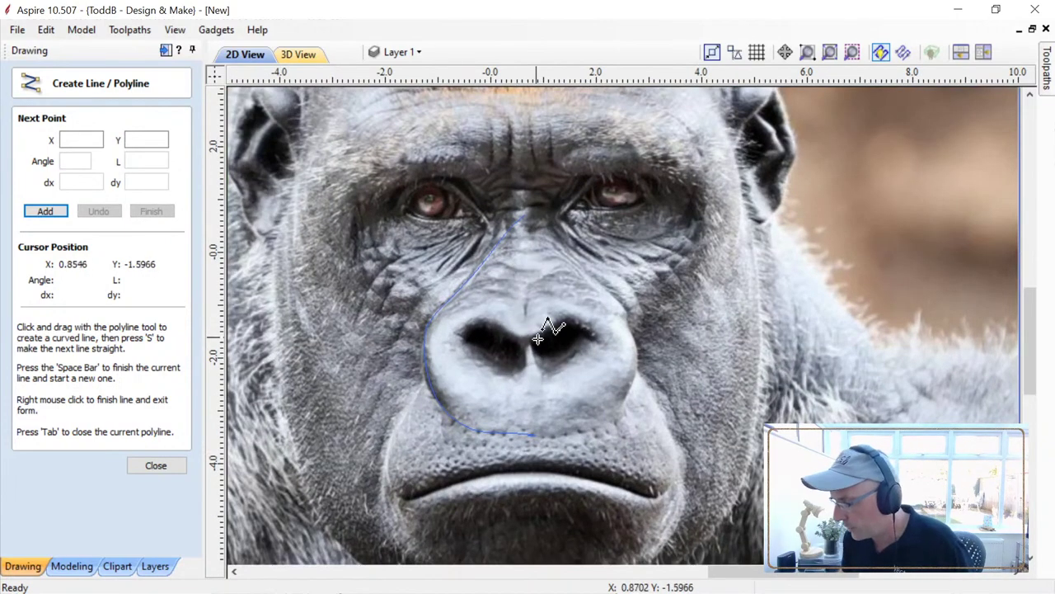
scroll(540, 321, "up", 1)
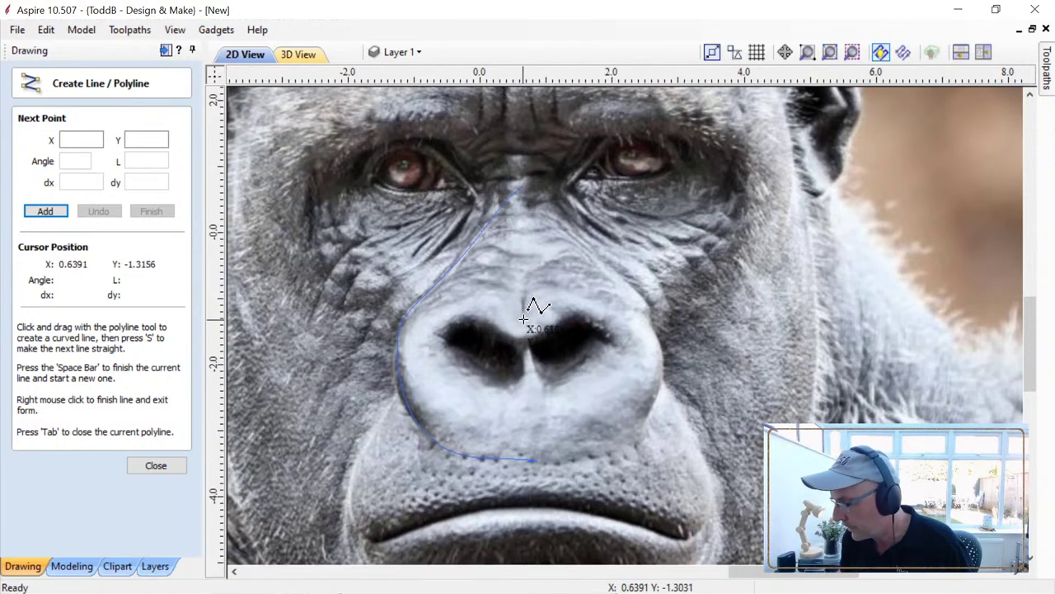
left_click(520, 317)
left_click(500, 298)
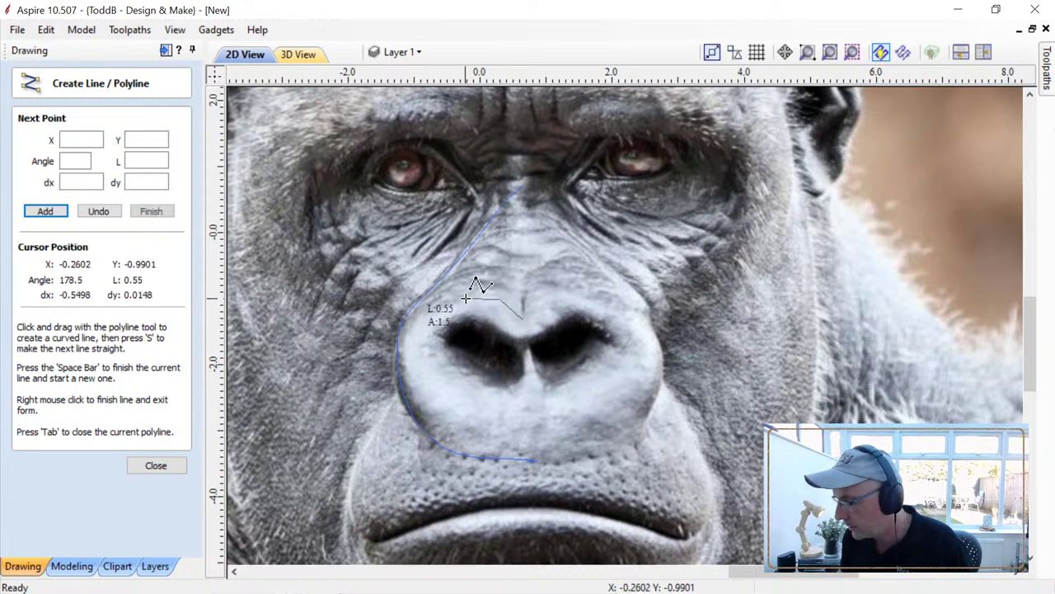
left_click_drag(461, 298, 411, 377)
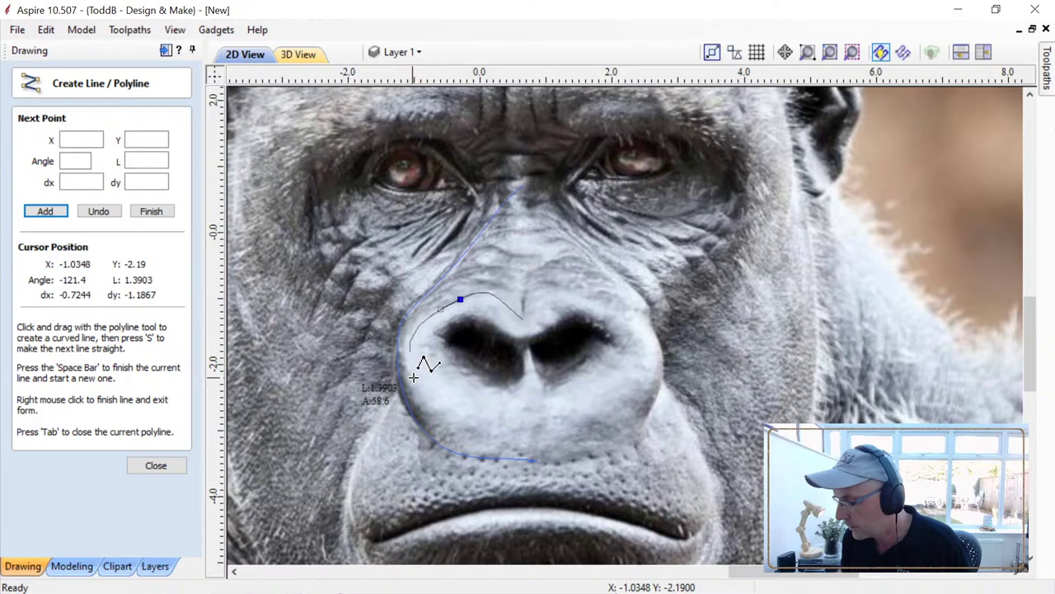
left_click(467, 443)
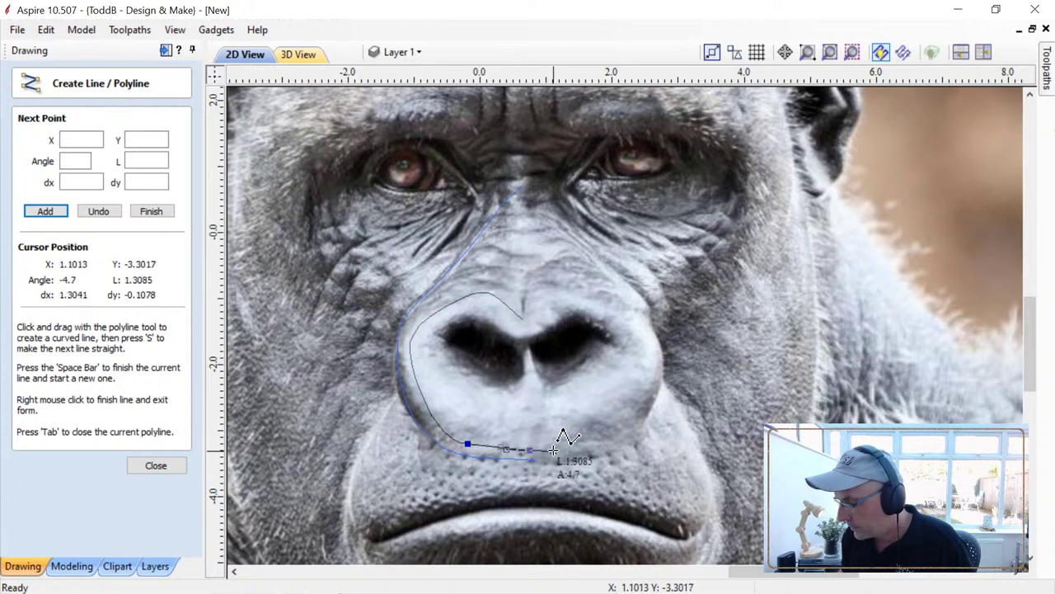
left_click_drag(529, 450, 553, 449)
key("space")
Step: Trace the left nostril as a closed curved outline about 1.18 wide and 1.09 high, and finish polyline drawing
scroll(503, 341, "up", 3)
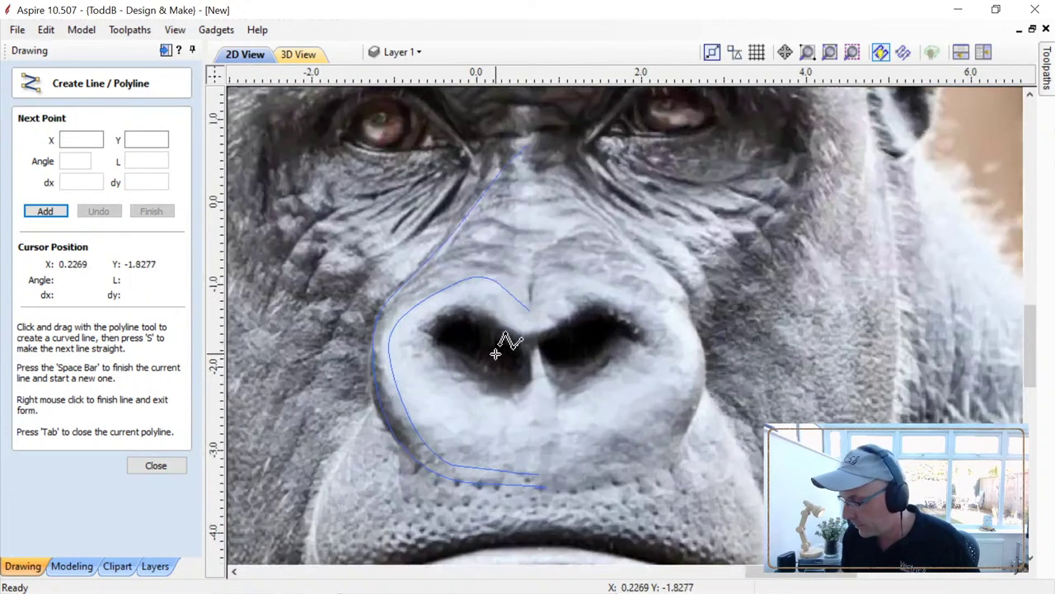
left_click(531, 348)
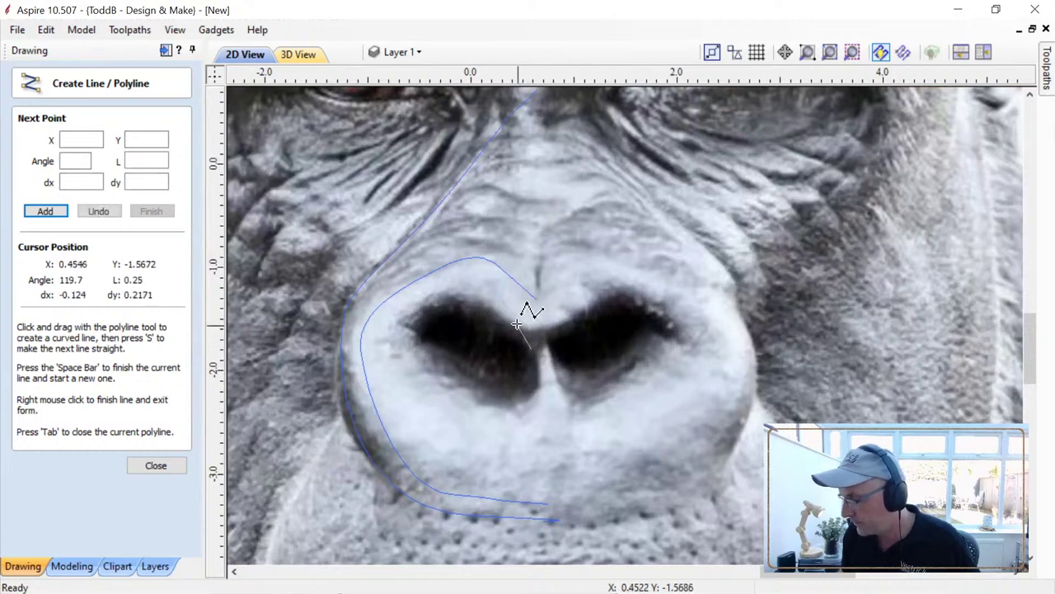
left_click_drag(514, 323, 495, 300)
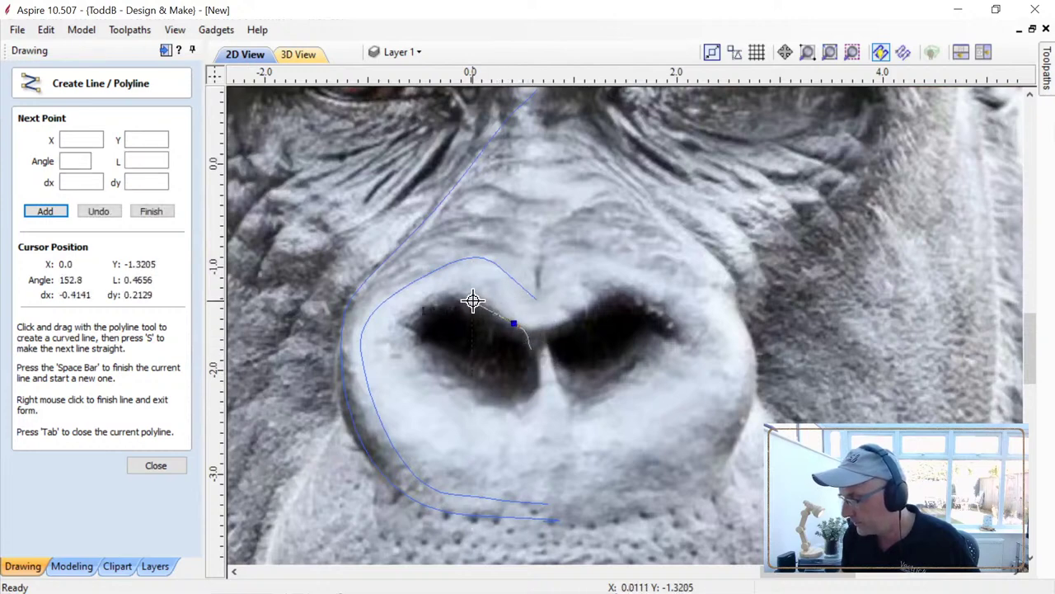
left_click(417, 306)
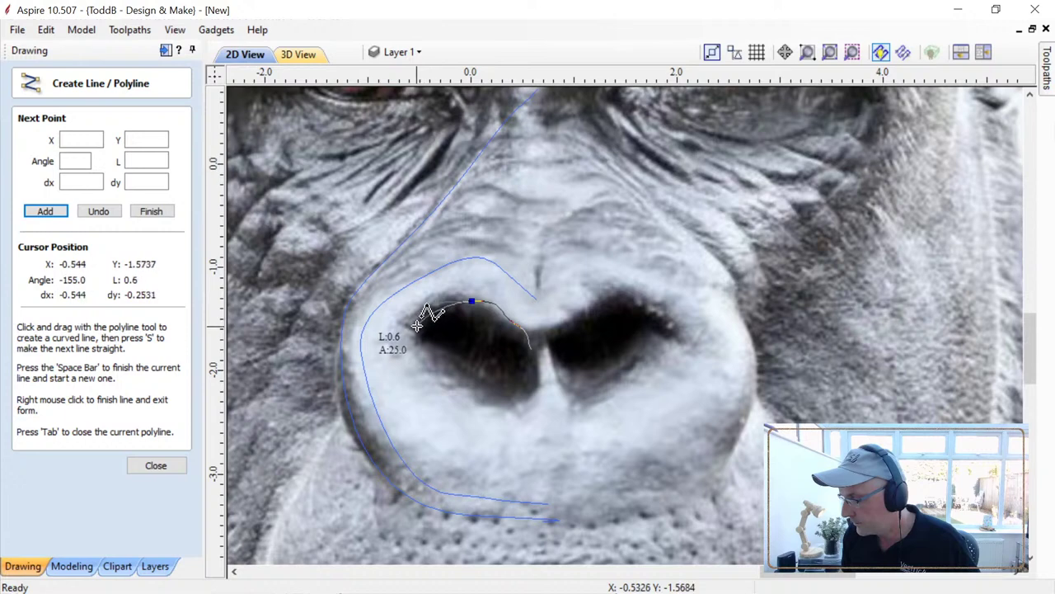
left_click_drag(435, 380, 537, 384)
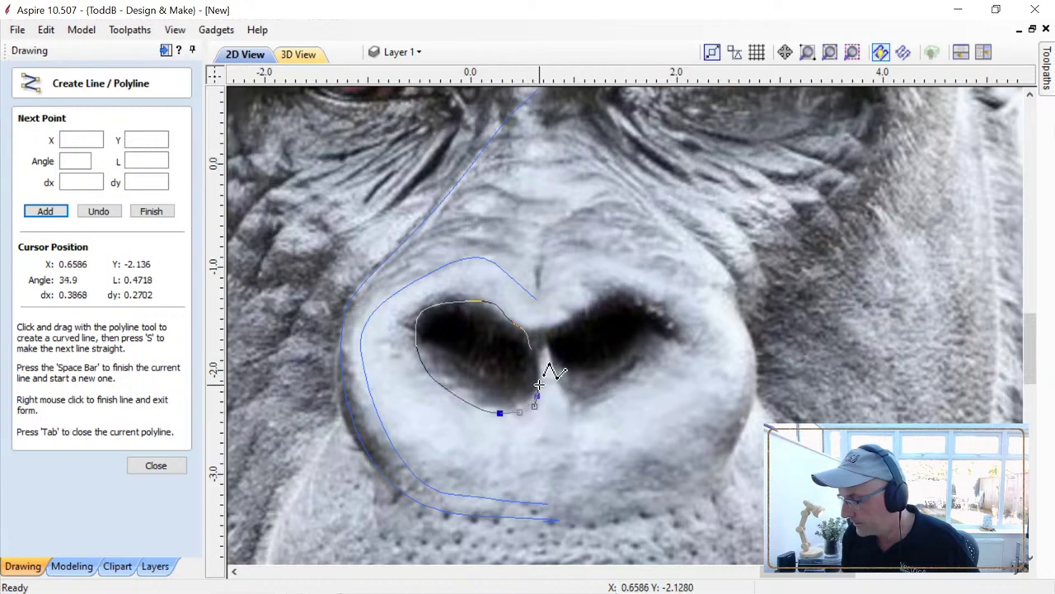
key("Escape")
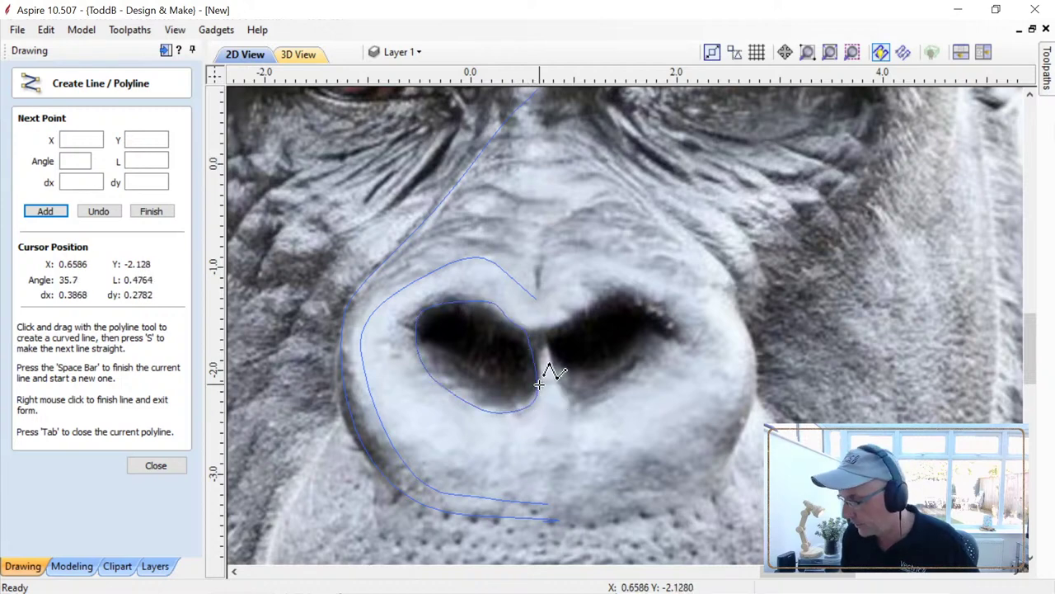
right_click(486, 401)
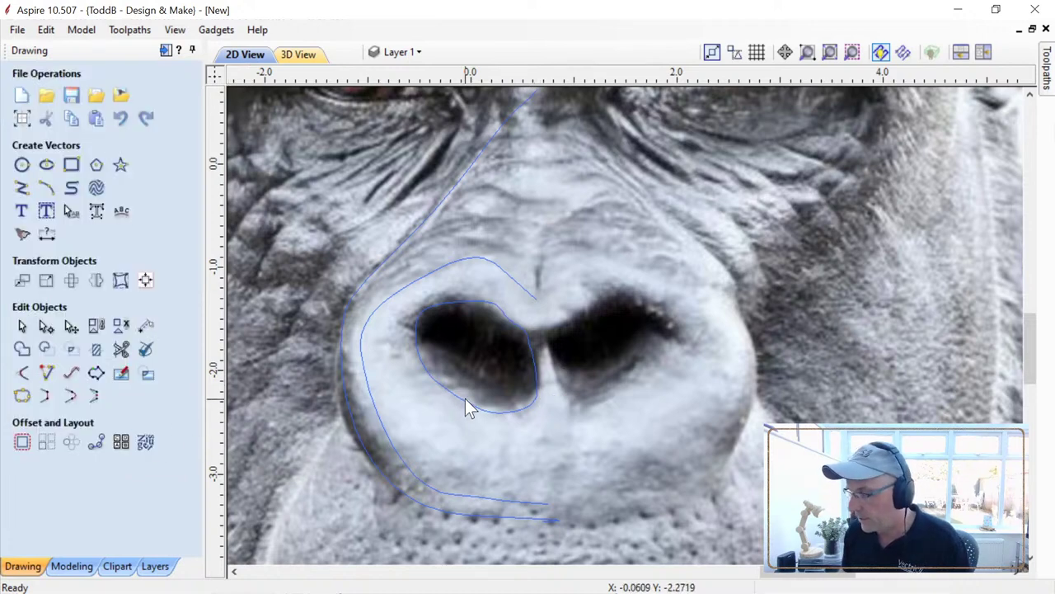
Step: Make a reduced copy of the nostril outline, about 0.63 wide and 0.58 high, and position it inside the original
left_click(466, 408)
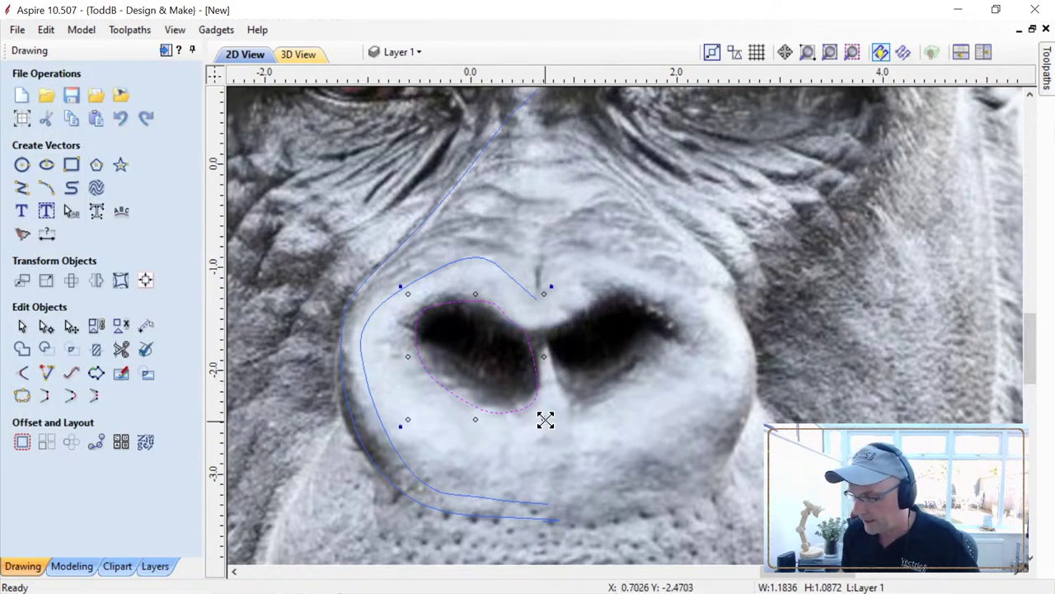
left_click_drag(546, 419, 540, 414)
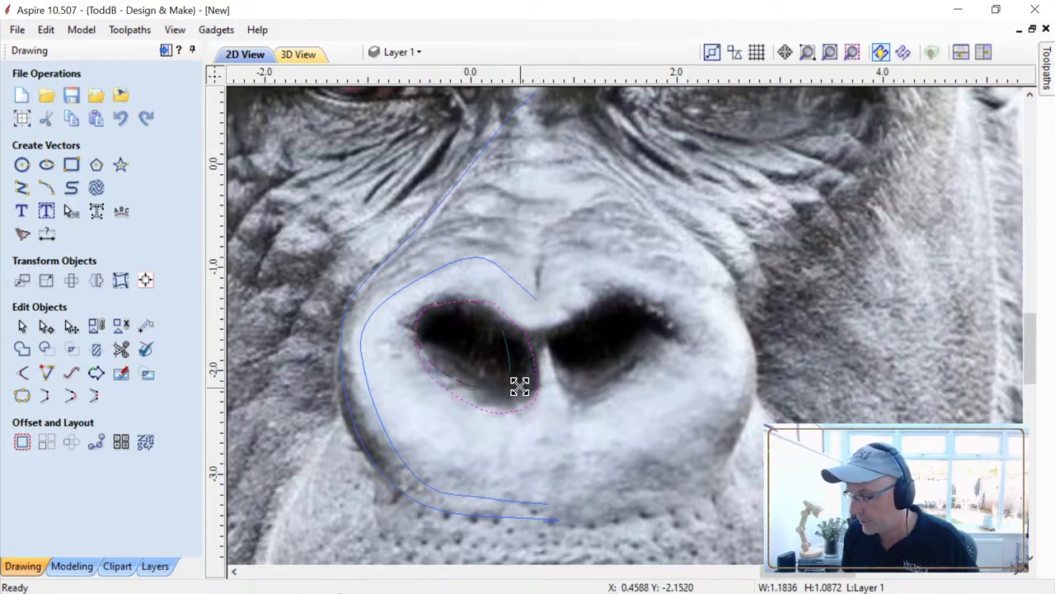
mouse_move(497, 362)
left_mouse_down()
mouse_move(501, 370)
mouse_move(483, 349)
mouse_move(501, 356)
left_mouse_up()
Step: Reshape the upper end of the outer nose curve at the bridge through node editing, smoothing it toward the centre
scroll(501, 356, "down", 2)
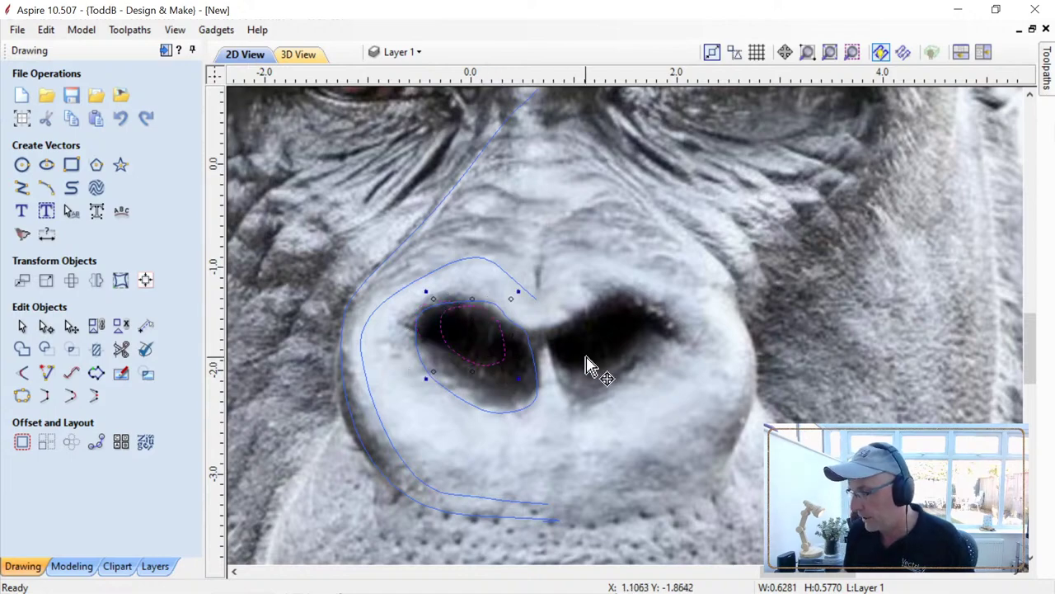
scroll(582, 366, "down", 3)
scroll(597, 320, "up", 2)
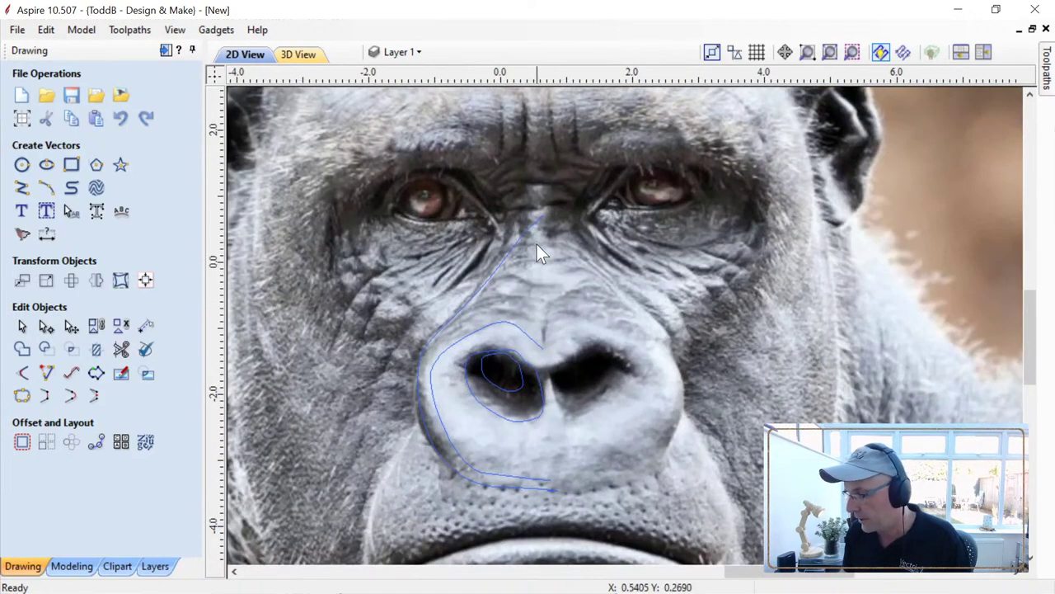
left_click(528, 231)
scroll(537, 222, "up", 2)
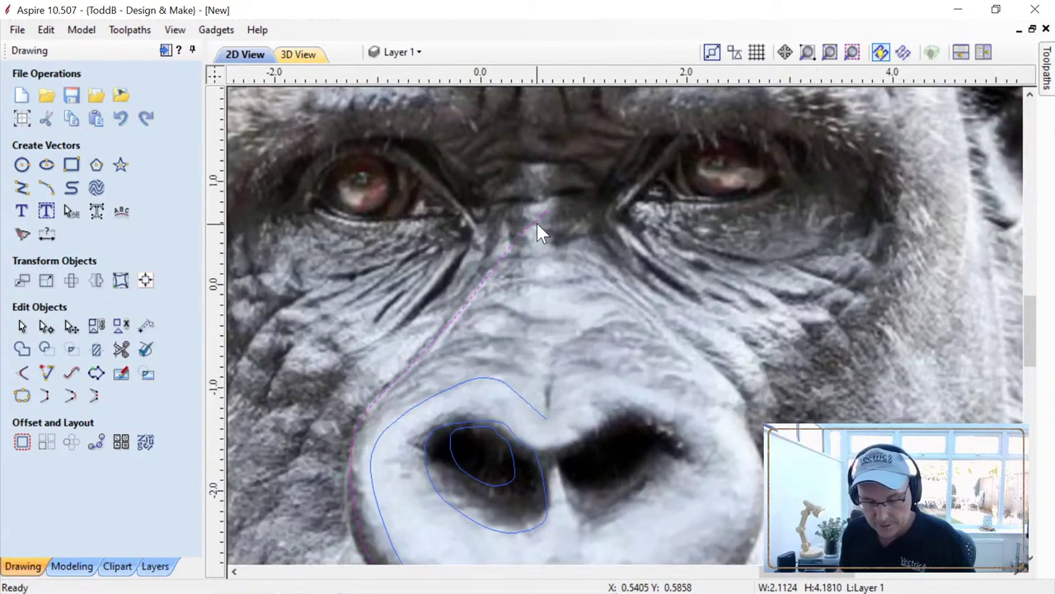
double_click(537, 223)
scroll(547, 231, "up", 2)
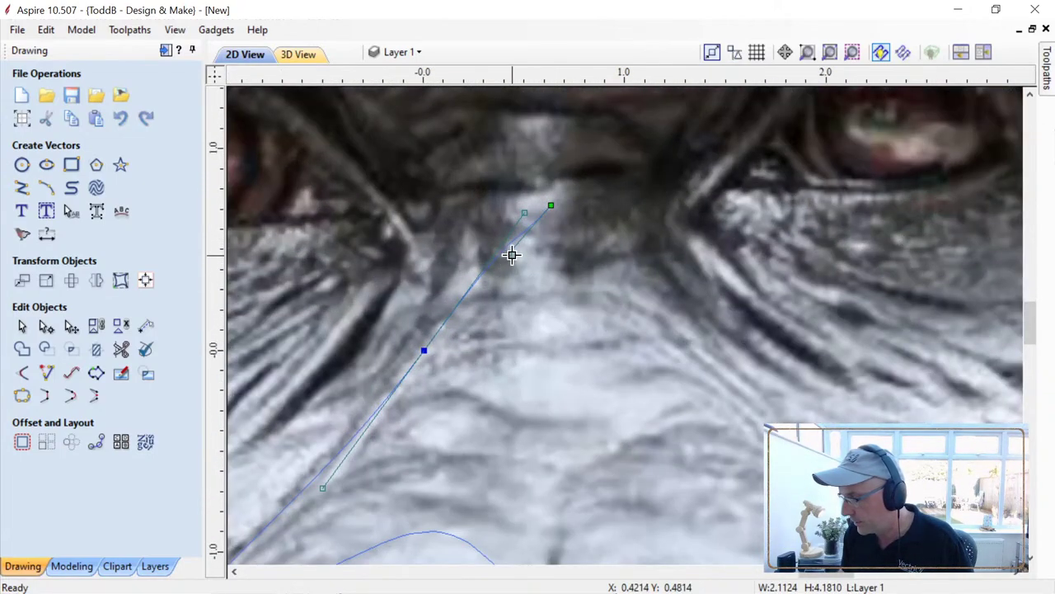
left_click_drag(526, 213, 537, 200)
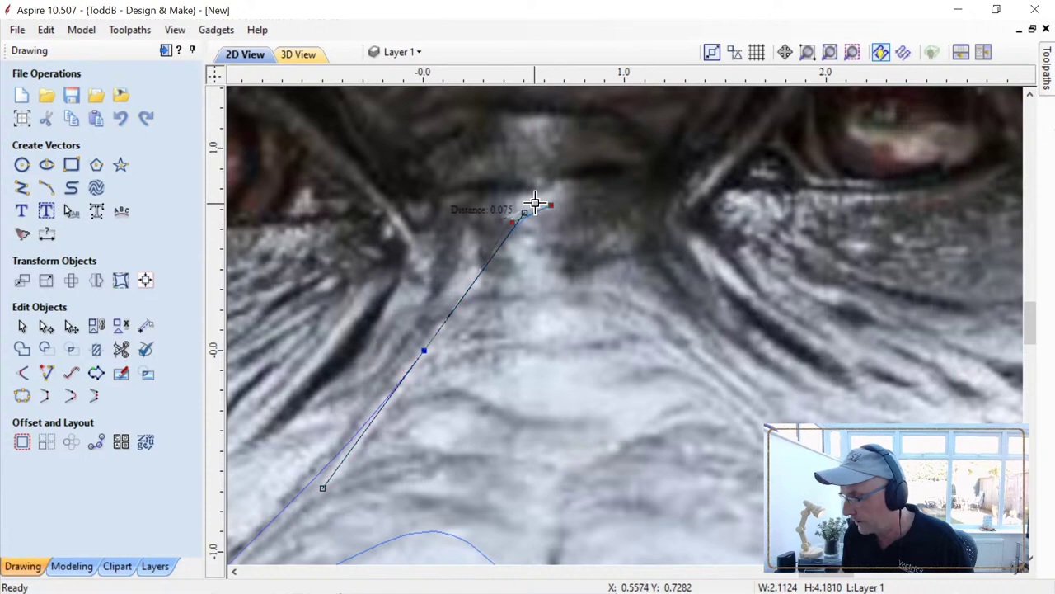
scroll(533, 313, "down", 5)
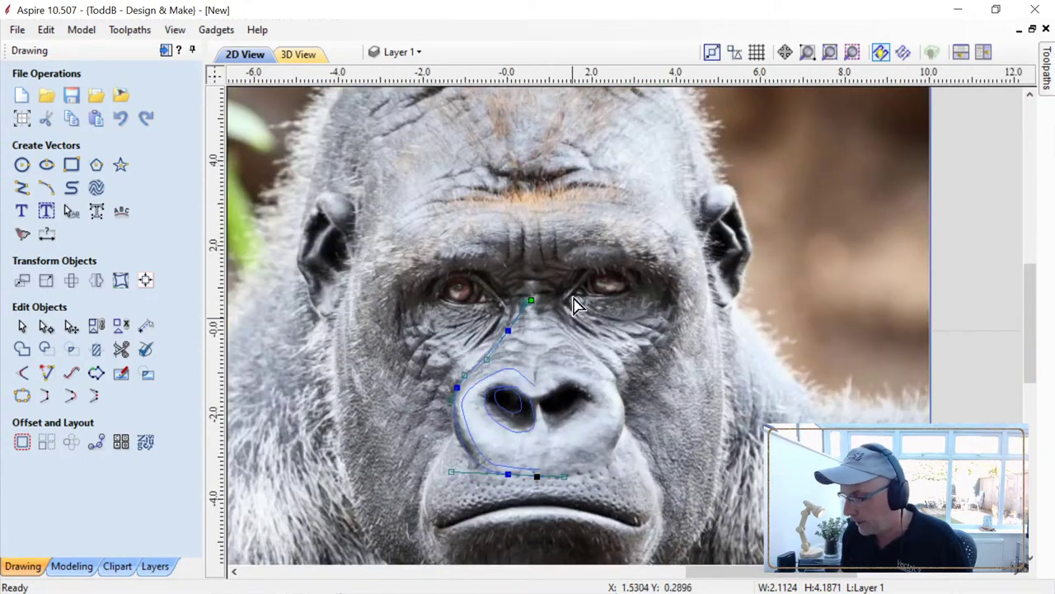
Step: Hide the Bitmap Layer and adjust the outer nose curve's lower end so it runs nearly level without hooking back
left_click(401, 51)
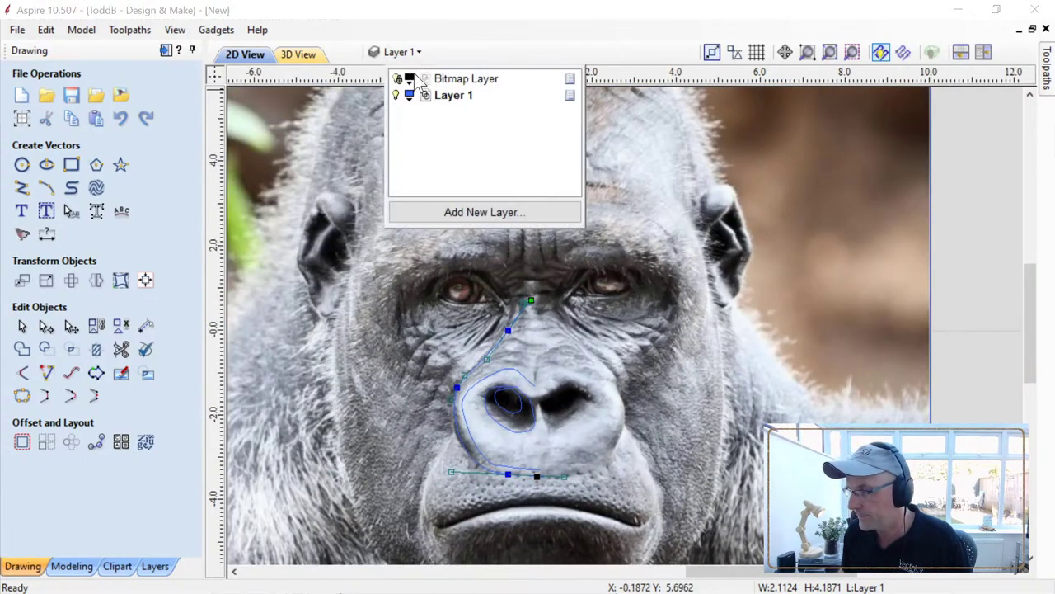
left_click(398, 79)
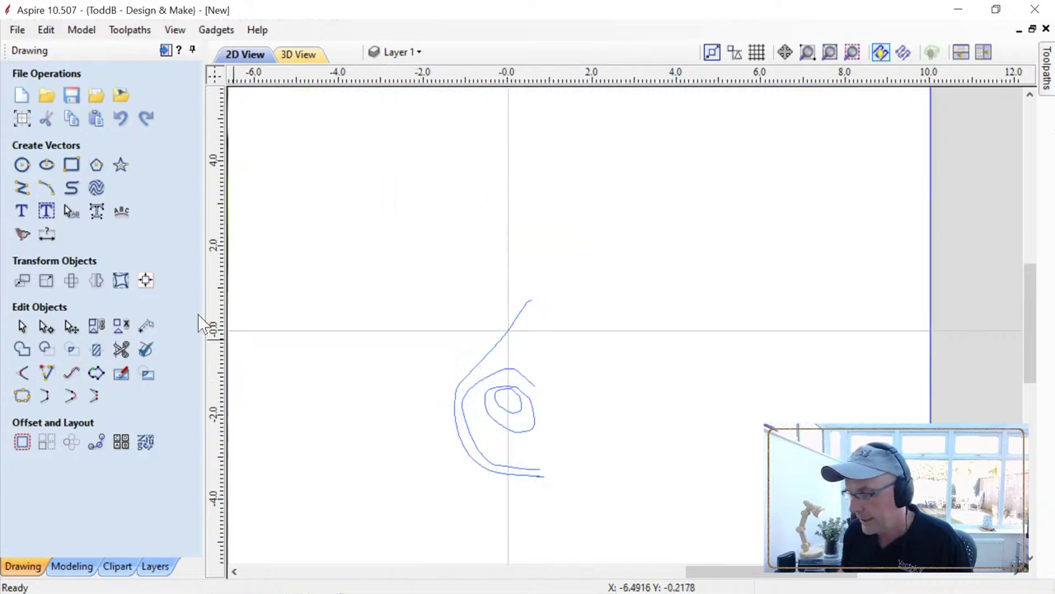
scroll(597, 466, "up", 2)
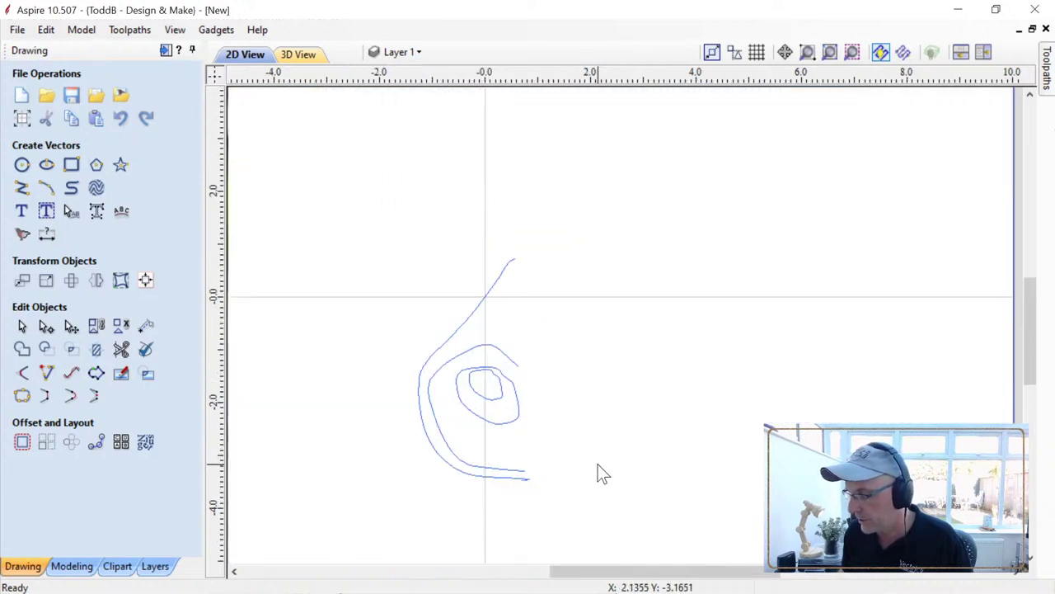
scroll(487, 464, "up", 1)
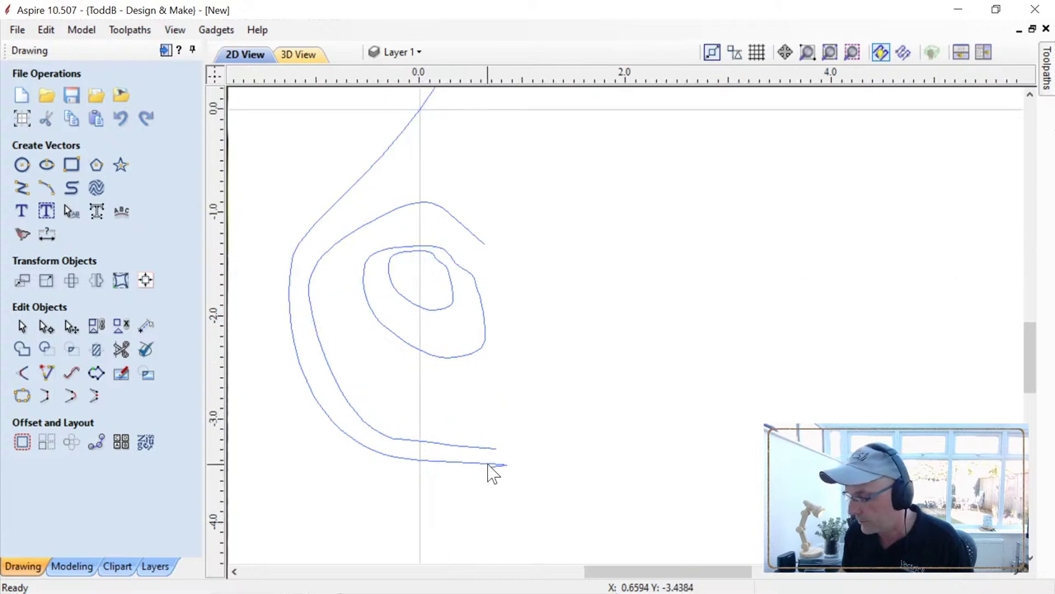
left_click(489, 463)
scroll(489, 462, "up", 2)
key("n")
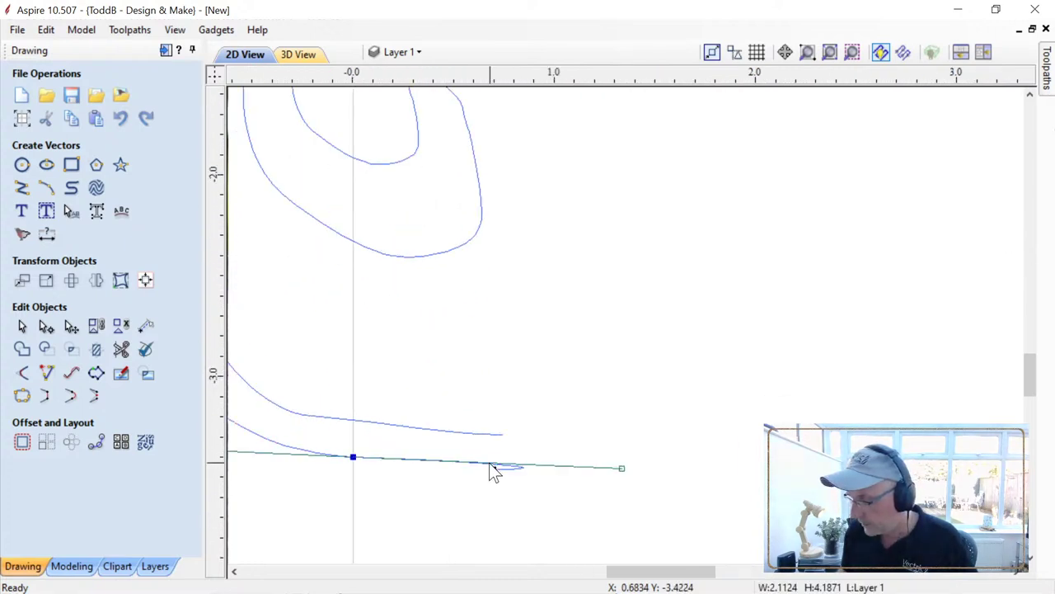
scroll(495, 471, "up", 2)
left_click_drag(501, 479, 513, 488)
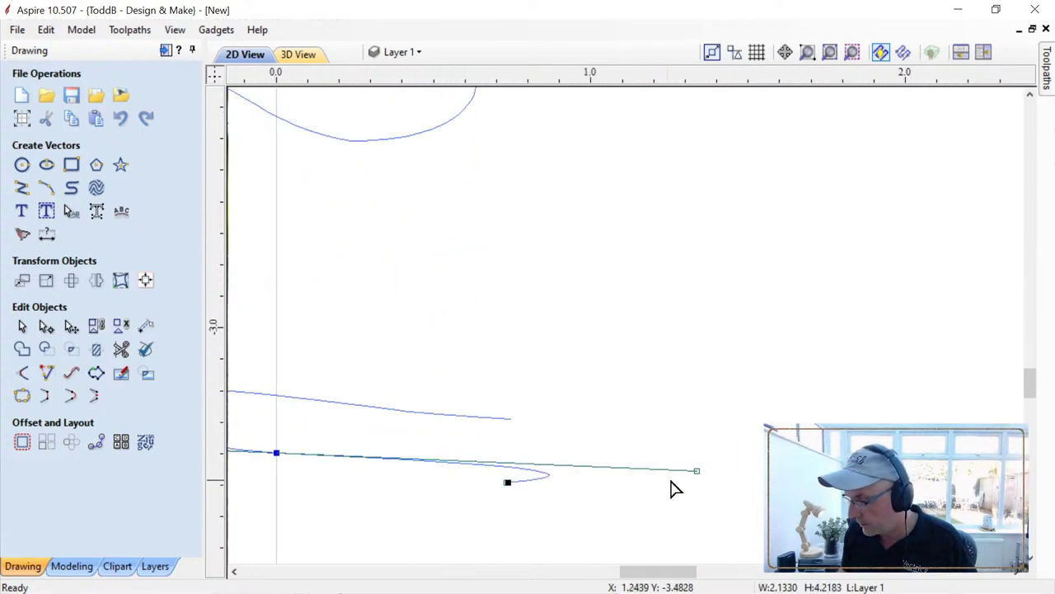
mouse_move(700, 471)
left_mouse_down()
mouse_move(426, 457)
mouse_move(510, 482)
mouse_move(509, 457)
left_mouse_up()
scroll(544, 459, "down", 5)
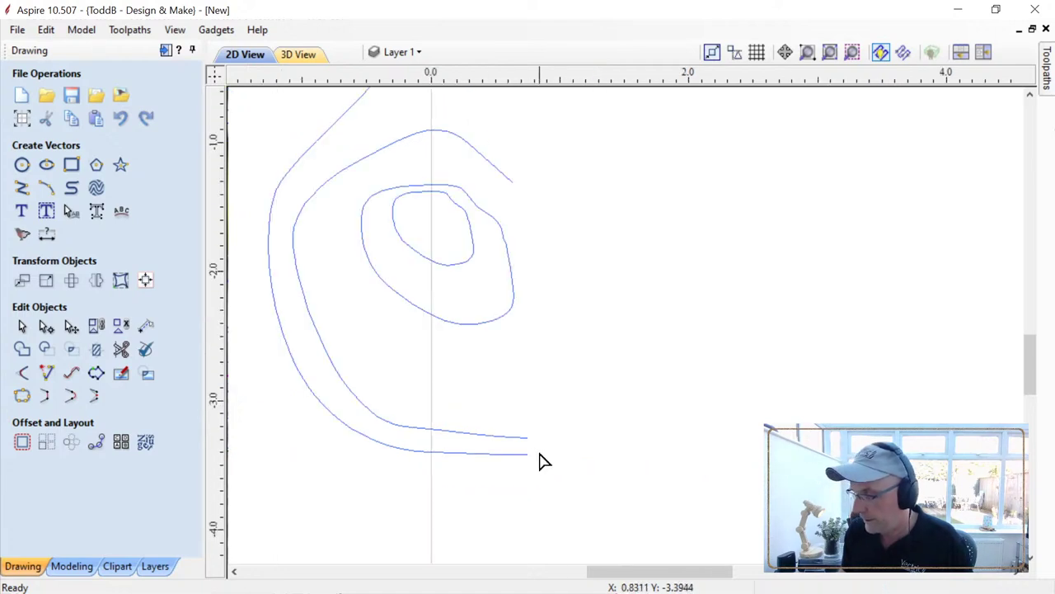
Step: Select all four nose and nostril vectors and create a mirrored copy of them to the right
left_click(22, 327)
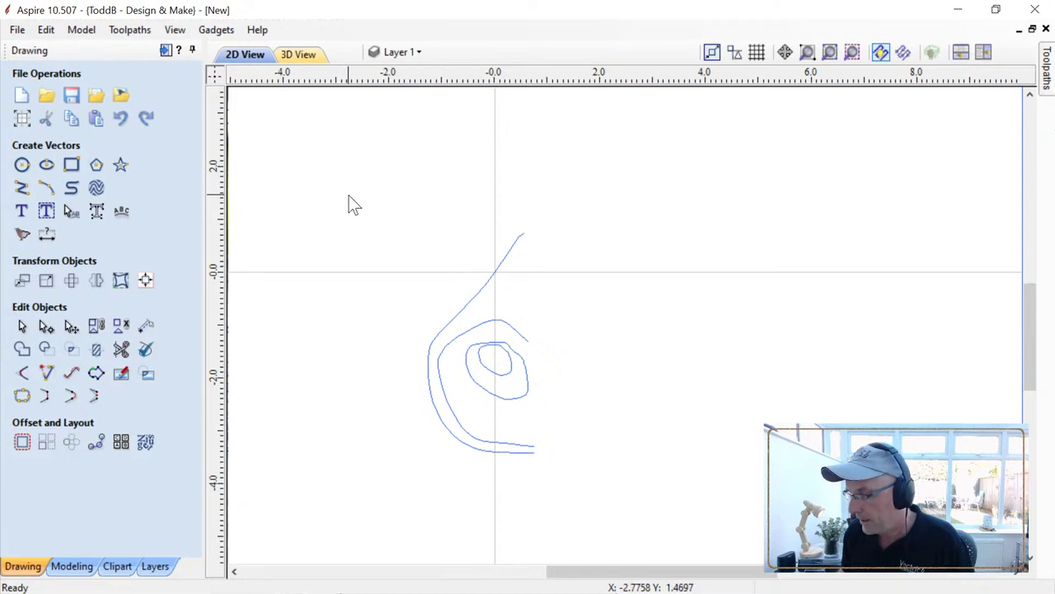
left_click_drag(348, 195, 644, 524)
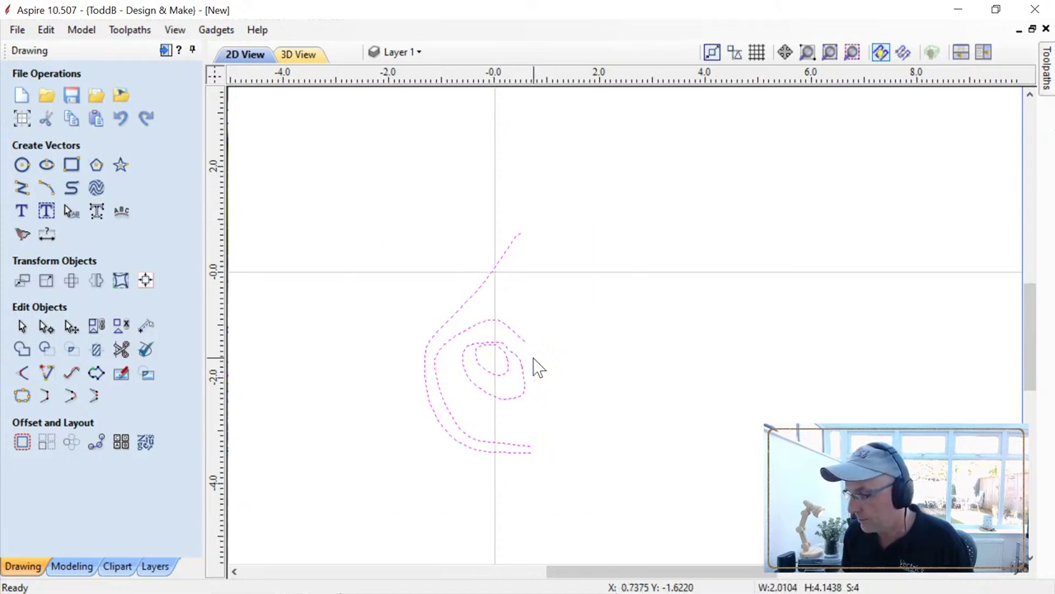
left_click(97, 282)
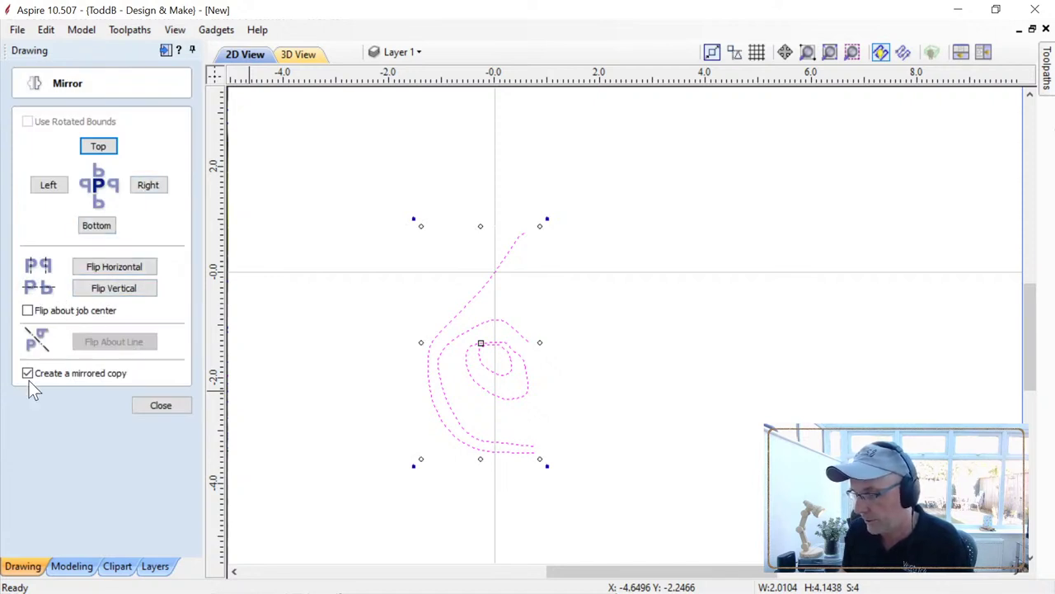
left_click(149, 190)
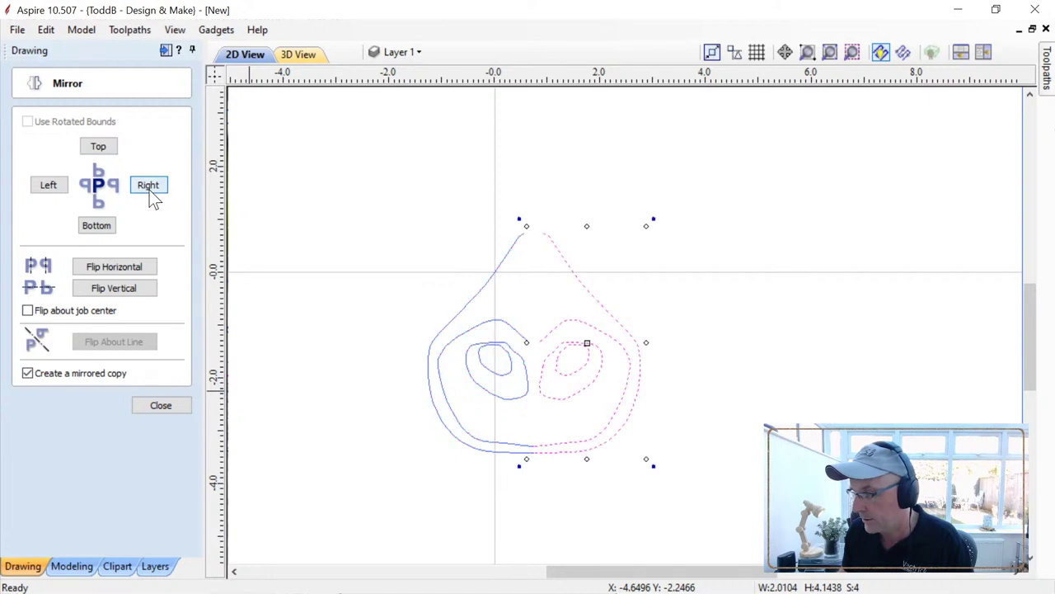
left_click(162, 404)
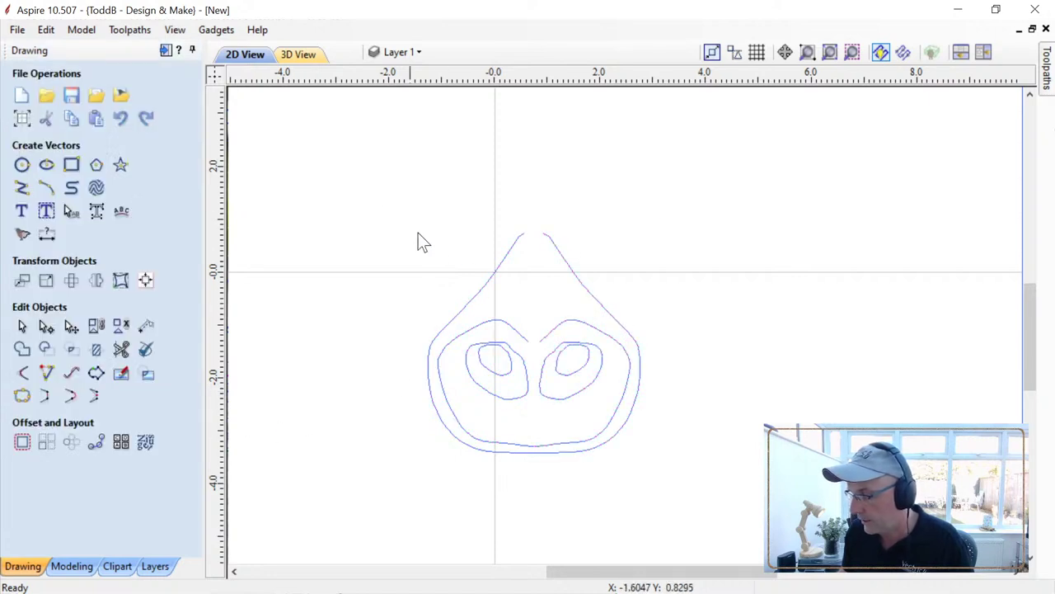
Step: Join the two outer nose halves into one closed vector, and do the same with the two inner nose halves
left_click(510, 266)
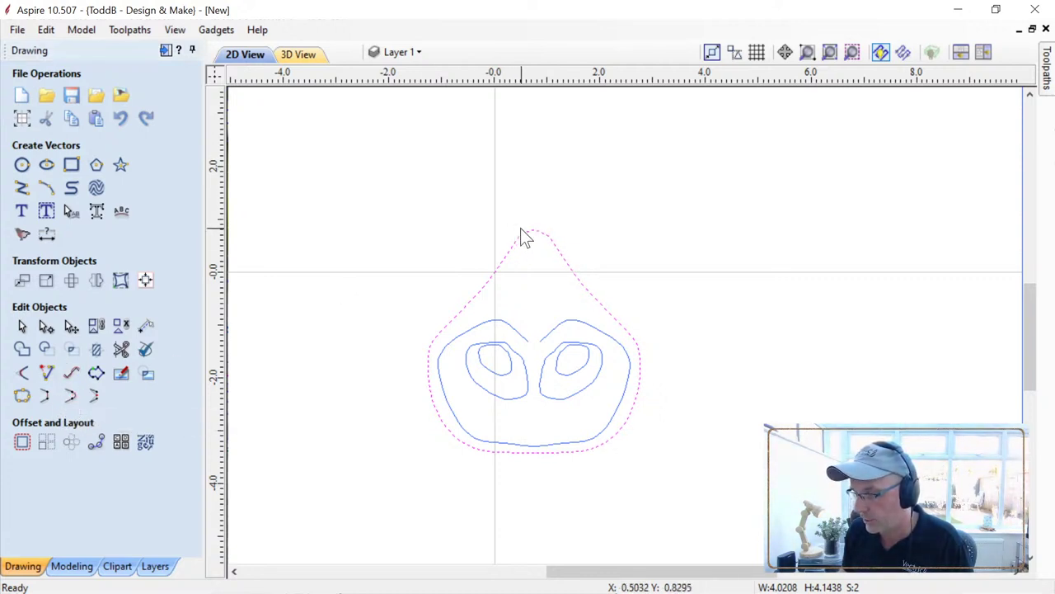
left_click(509, 324)
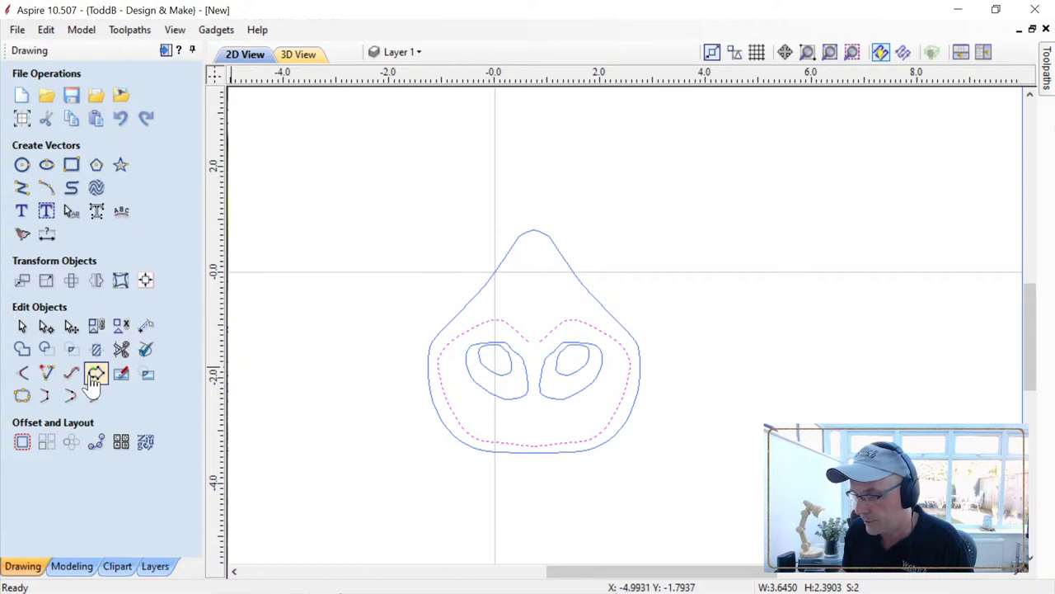
left_click(675, 360)
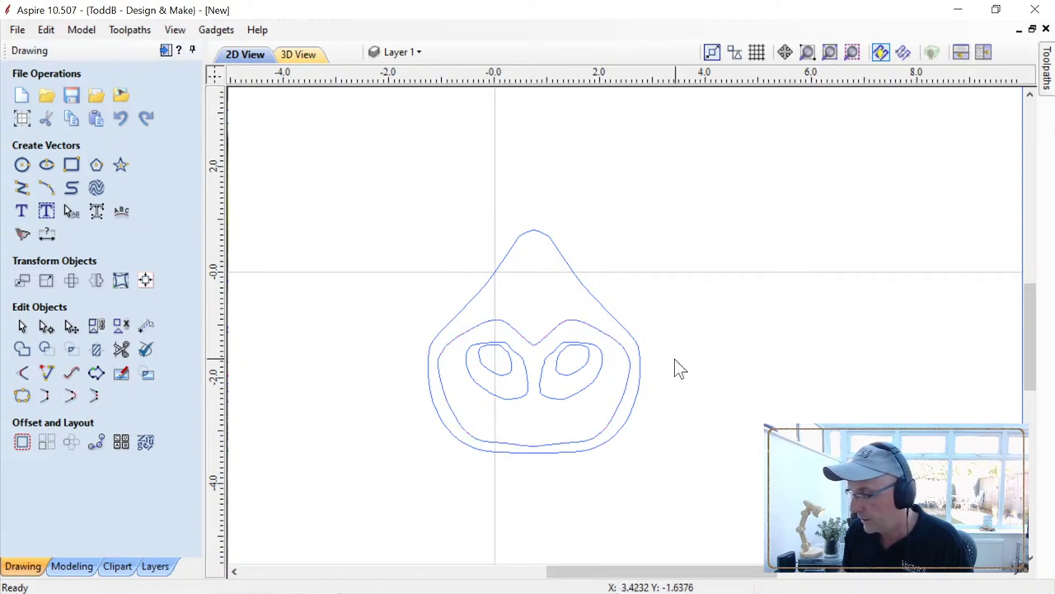
scroll(674, 359, "up", 2)
scroll(672, 360, "down", 1)
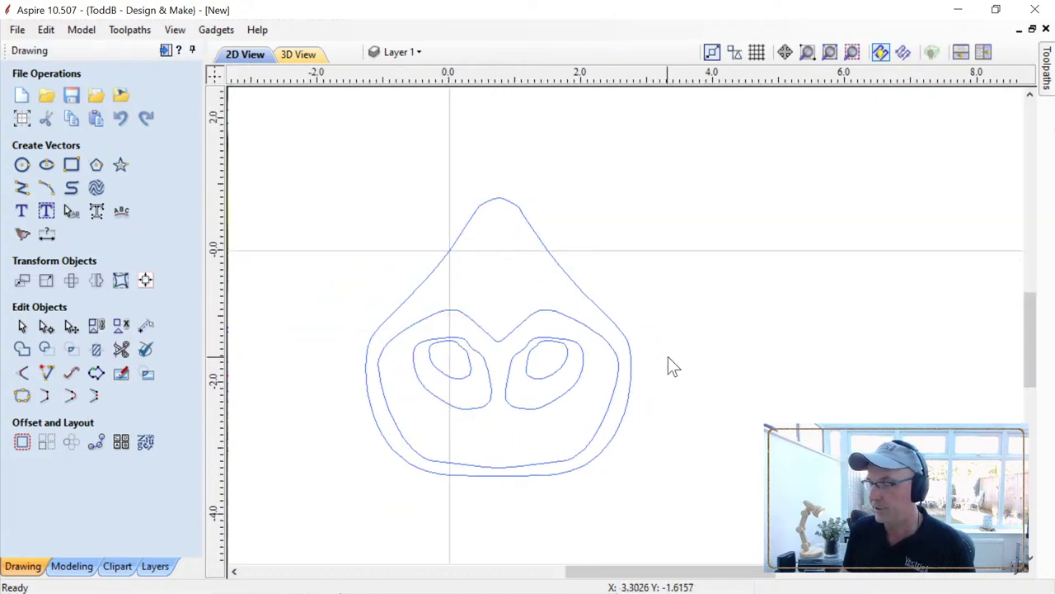
Step: Tile the 2D and 3D views side by side and frame the nose vectors in the 2D view
left_click(981, 52)
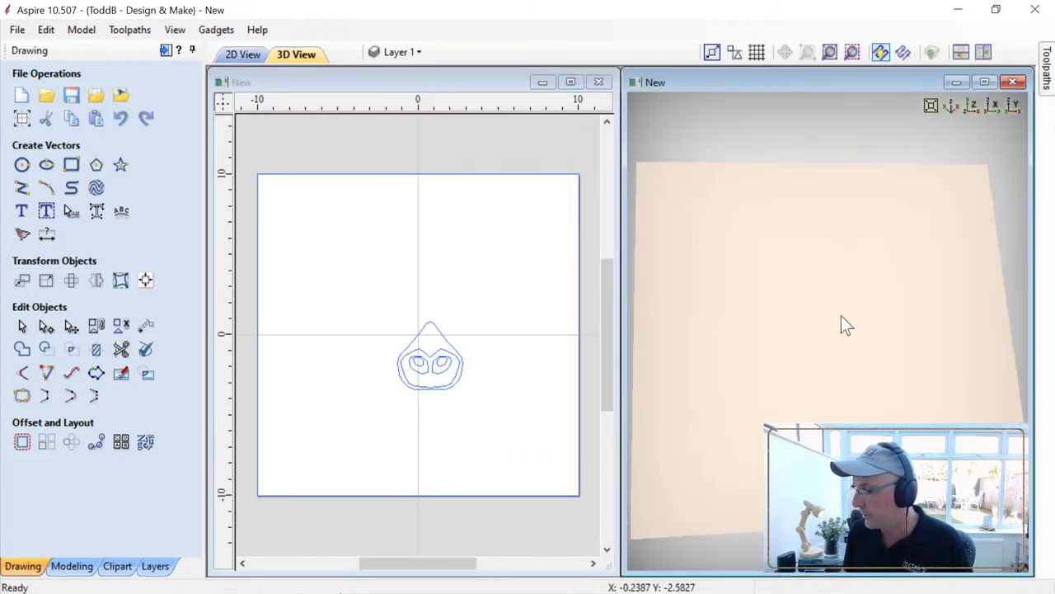
scroll(443, 414, "up", 1)
left_click(476, 425)
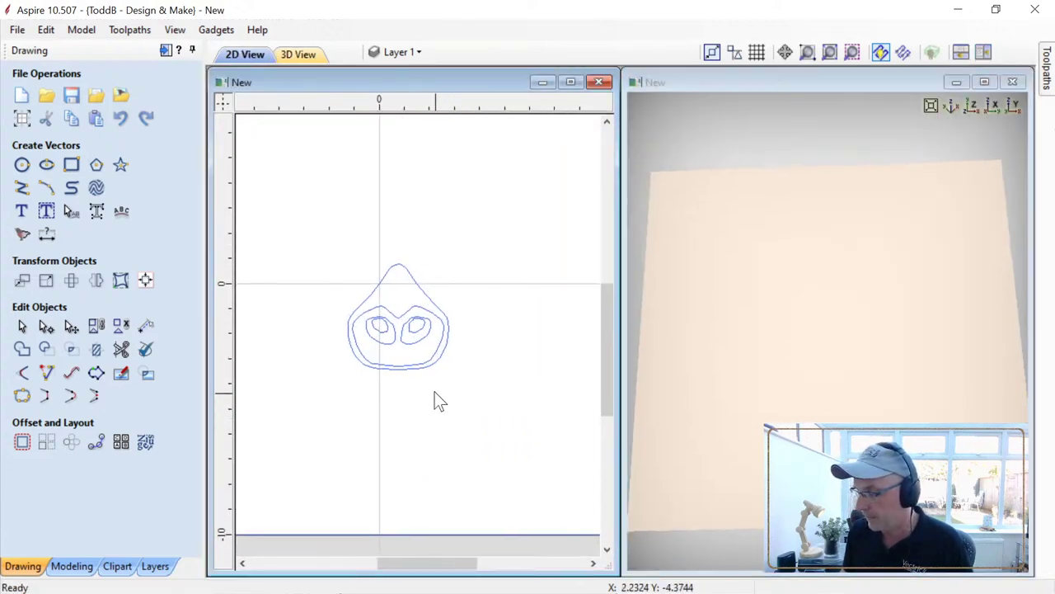
scroll(438, 400, "up", 1)
scroll(442, 429, "up", 1)
left_click(977, 320)
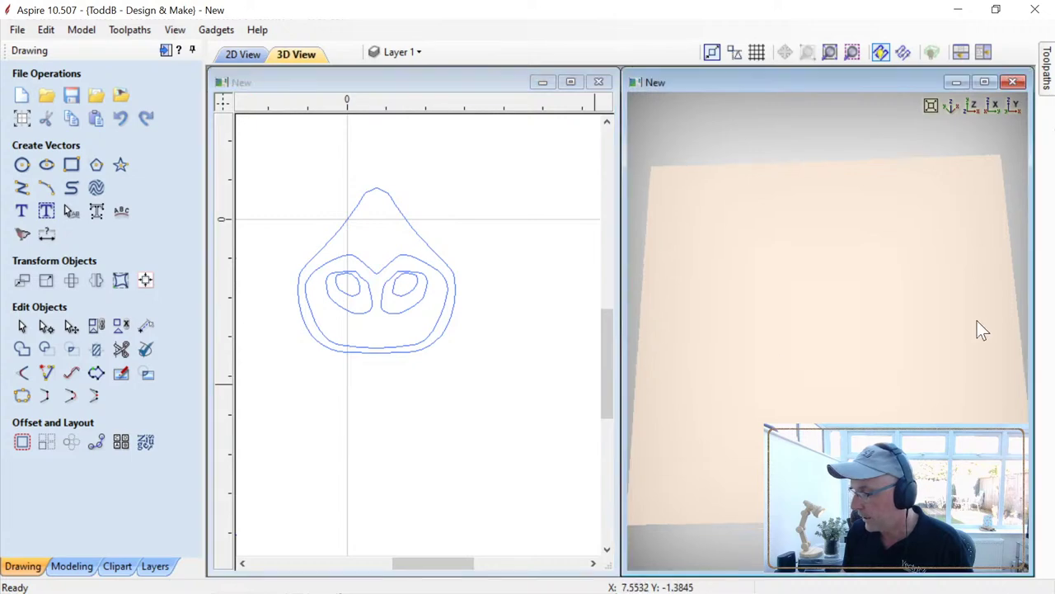
Step: Create a shape from the outer and inner nose vectors, blended to the inner vector at 0.5 inches with a 0.0 base height
left_click(363, 206)
left_click(344, 256, "shift")
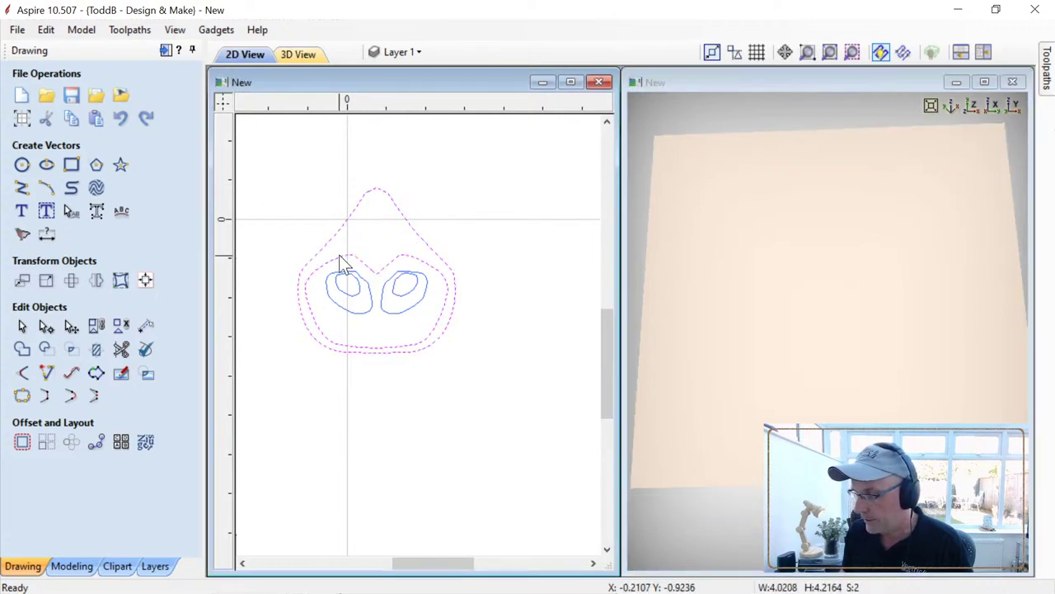
left_click(59, 566)
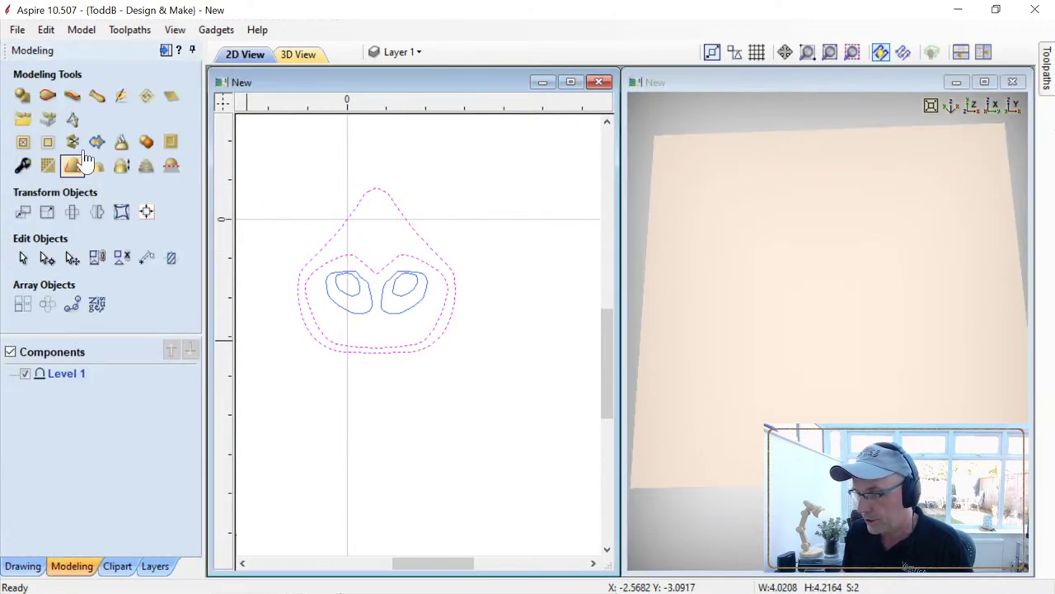
left_click(25, 97)
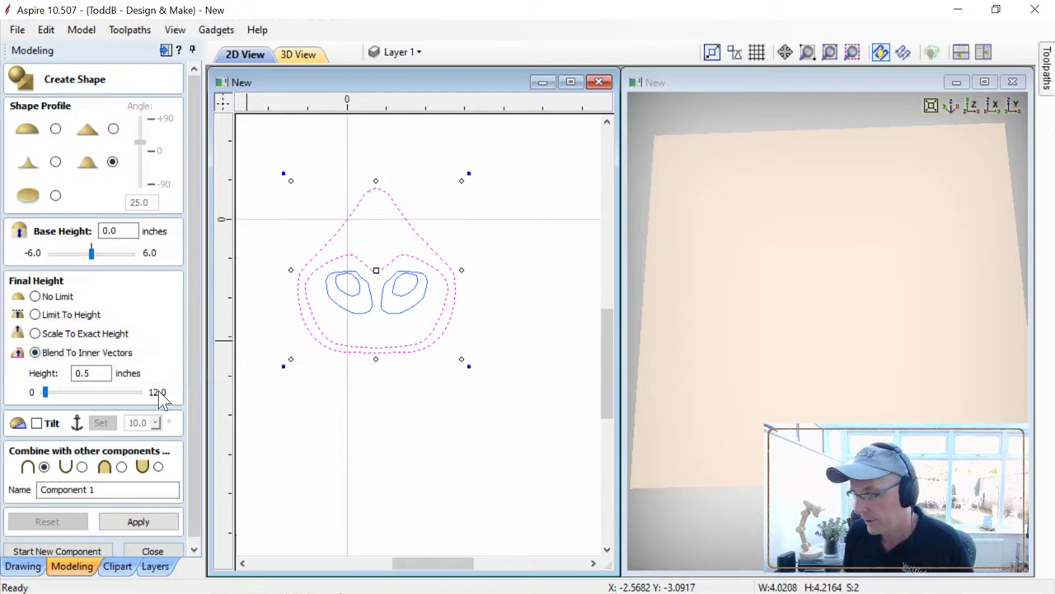
left_click(132, 522)
mouse_move(763, 396)
left_mouse_down()
mouse_move(734, 412)
mouse_move(884, 403)
mouse_move(908, 363)
mouse_move(931, 385)
mouse_move(835, 389)
left_mouse_up()
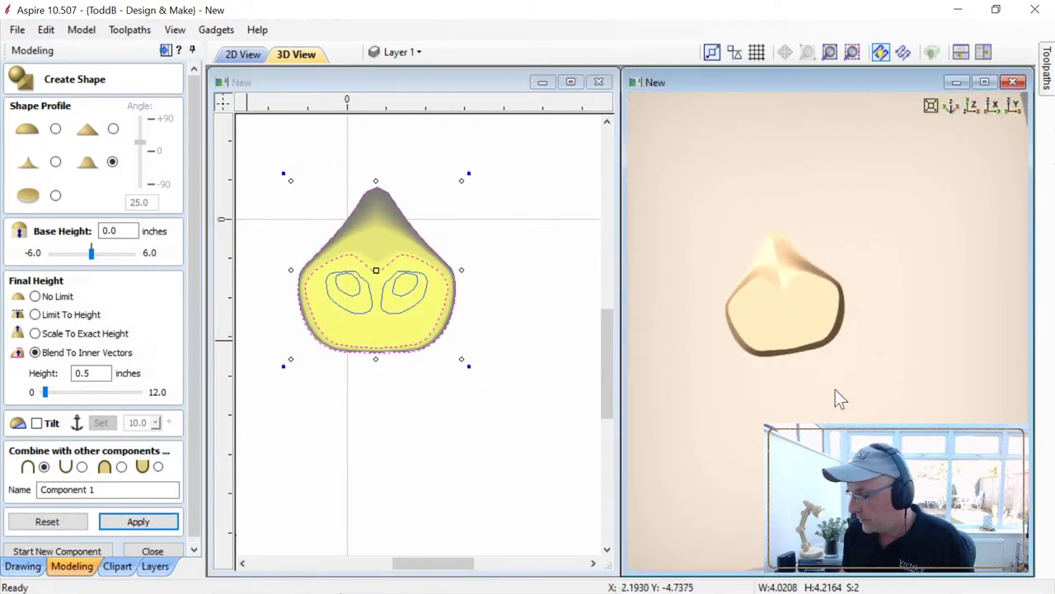
Step: Start a new component on the inner nose vector and add a round-profile shape at 25 degrees with No Limit
left_click(56, 554)
left_click(309, 301)
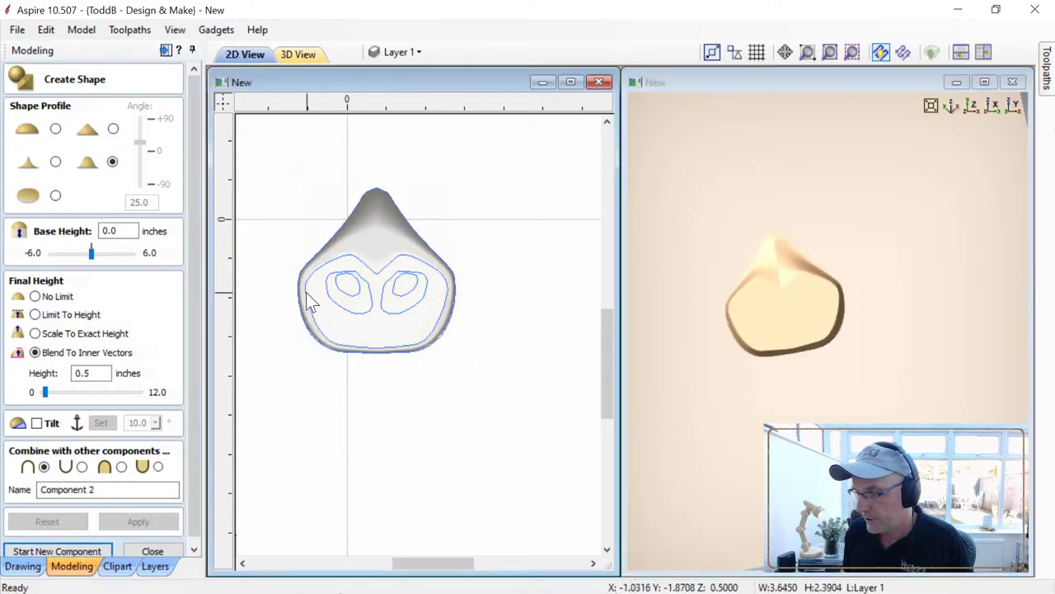
left_click(308, 300)
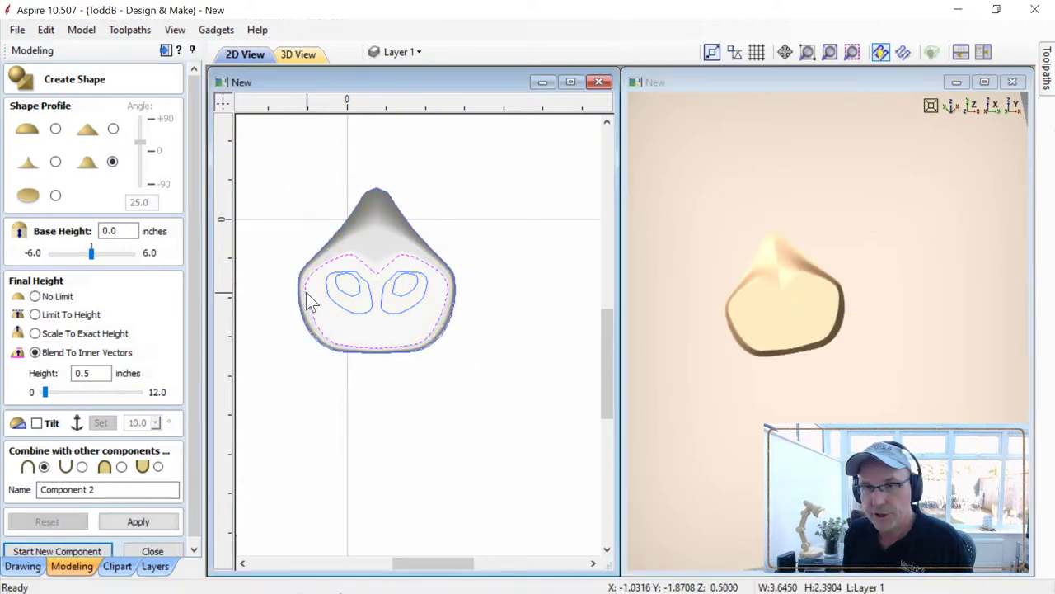
left_click(57, 130)
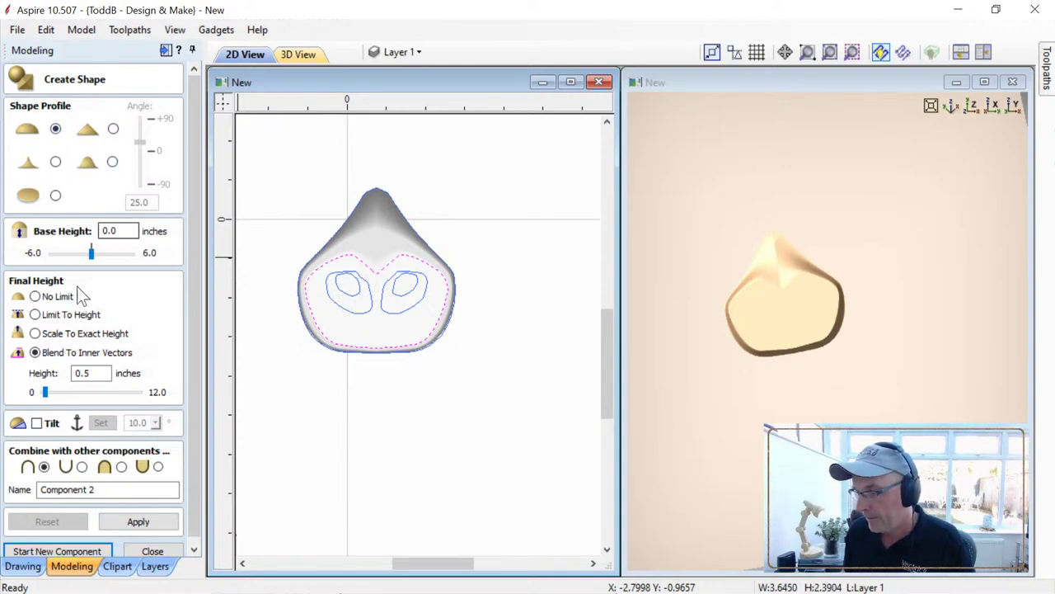
left_click(34, 296)
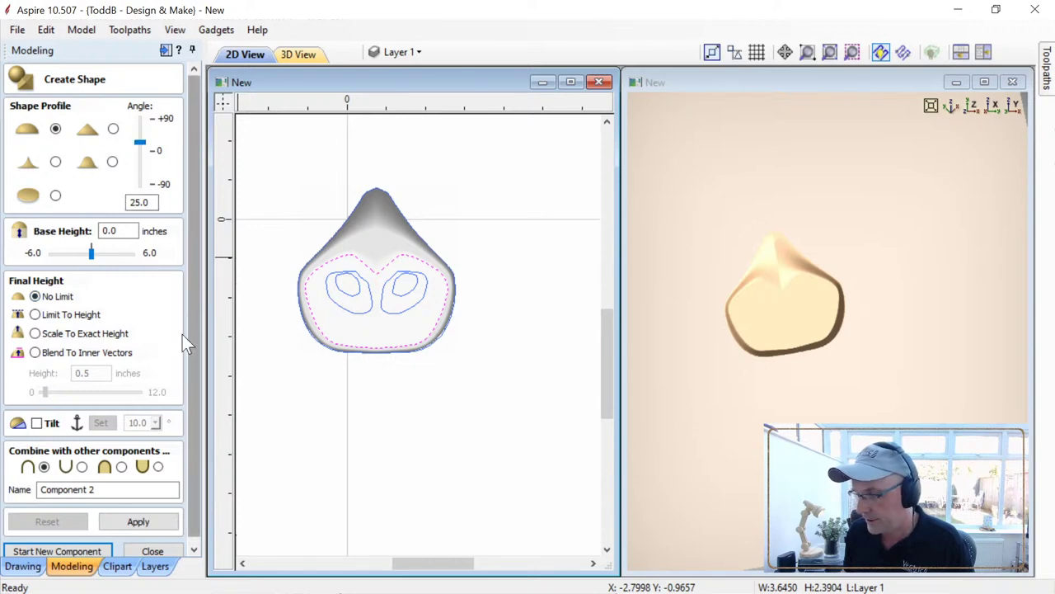
left_click(140, 524)
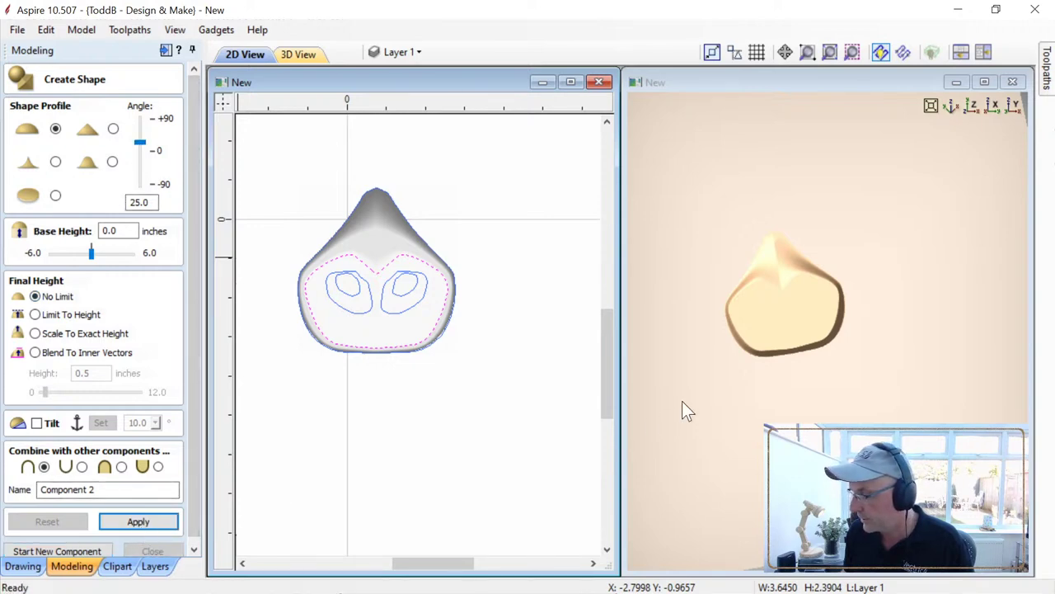
left_click(731, 375)
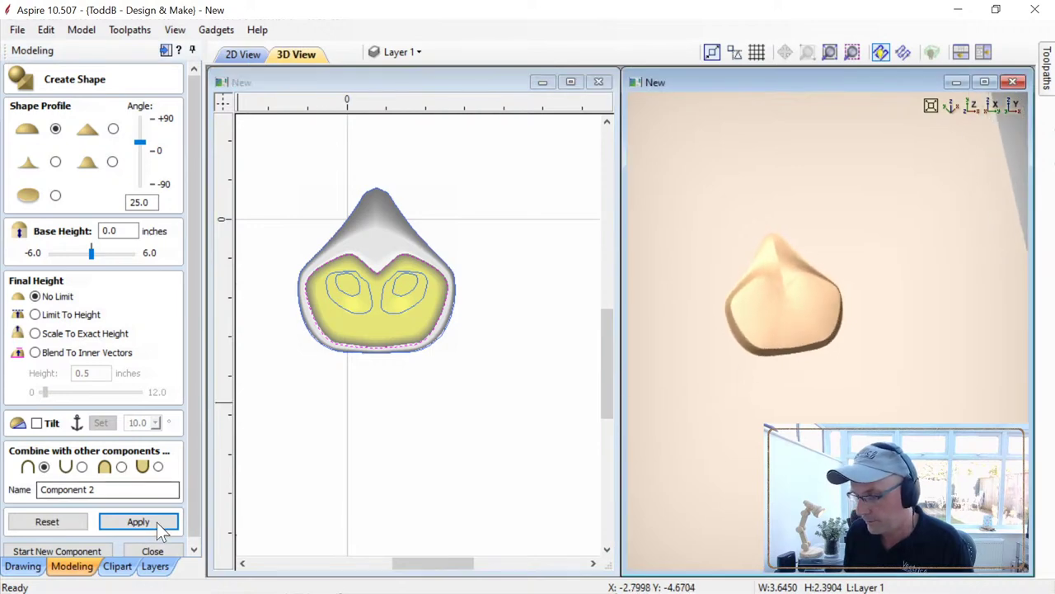
Step: Start a new component and subtract a smooth-profile shape from the left nostril vectors, blended to the inner vector at 0.35 inches
left_click(91, 551)
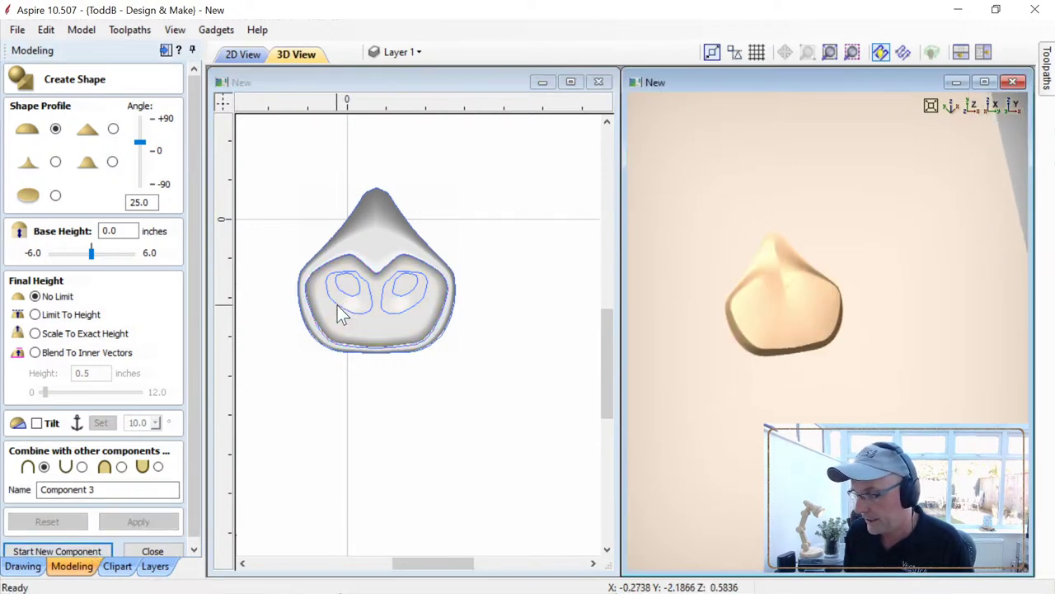
left_click(339, 302)
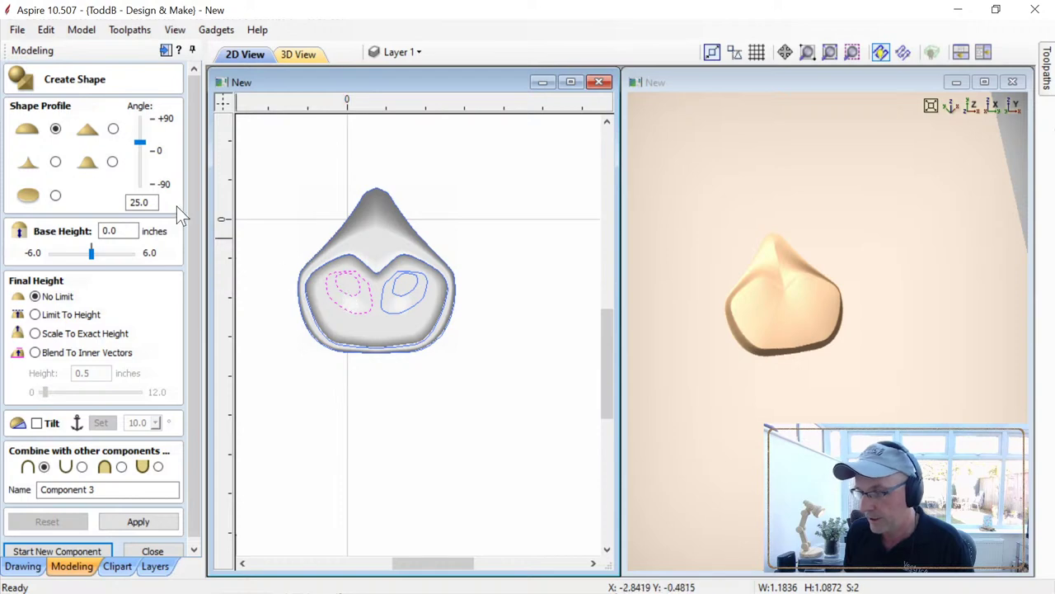
left_click(112, 162)
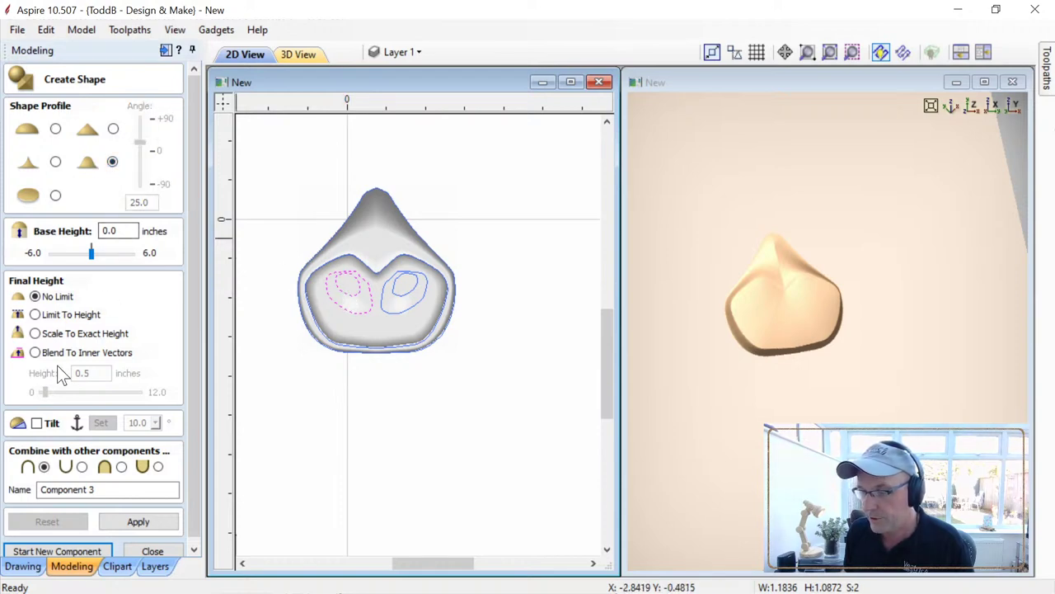
left_click(34, 352)
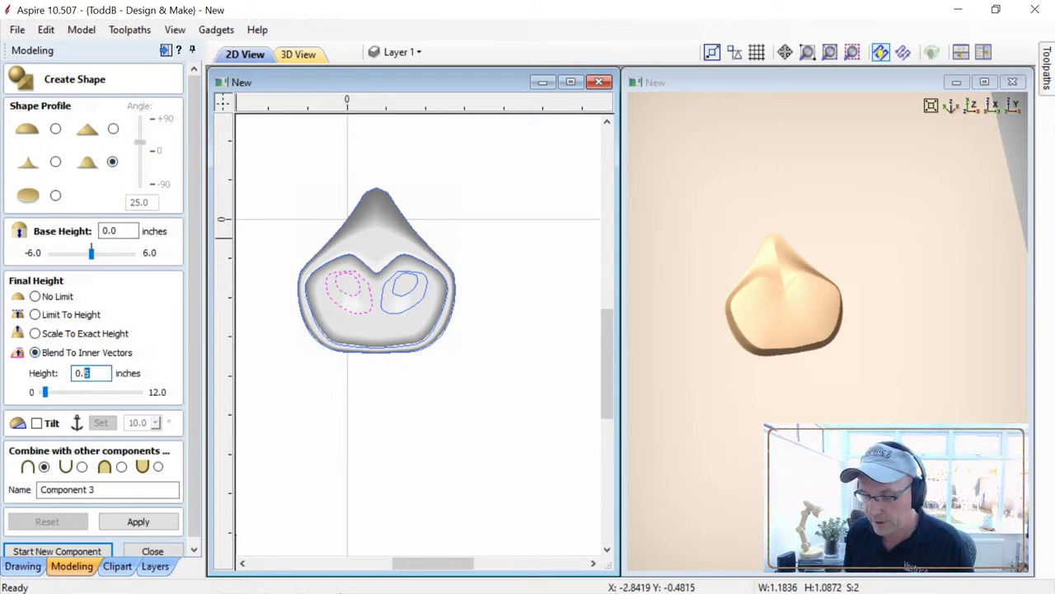
type("3")
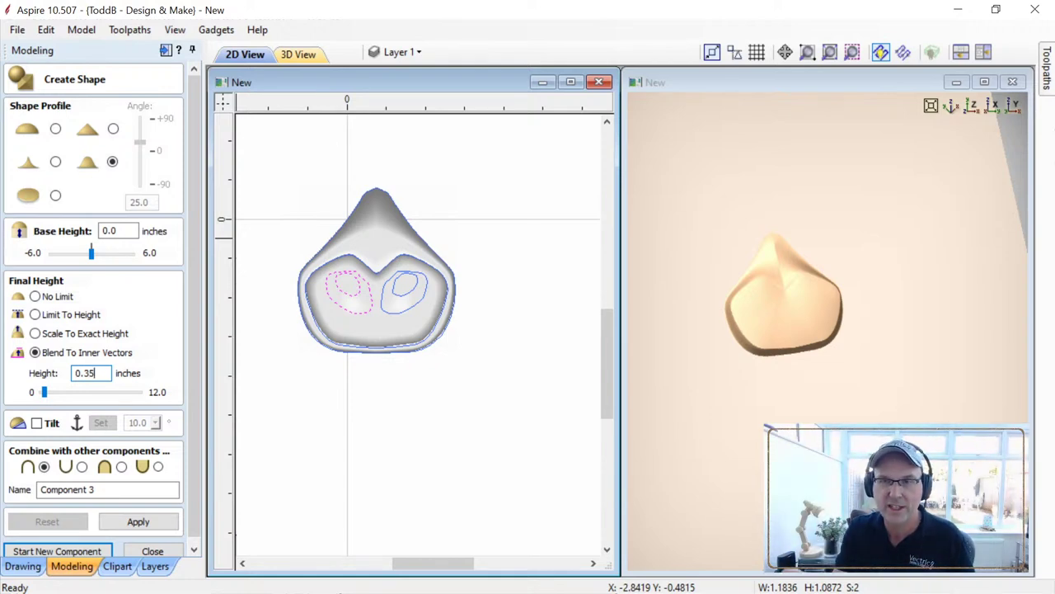
left_click(81, 467)
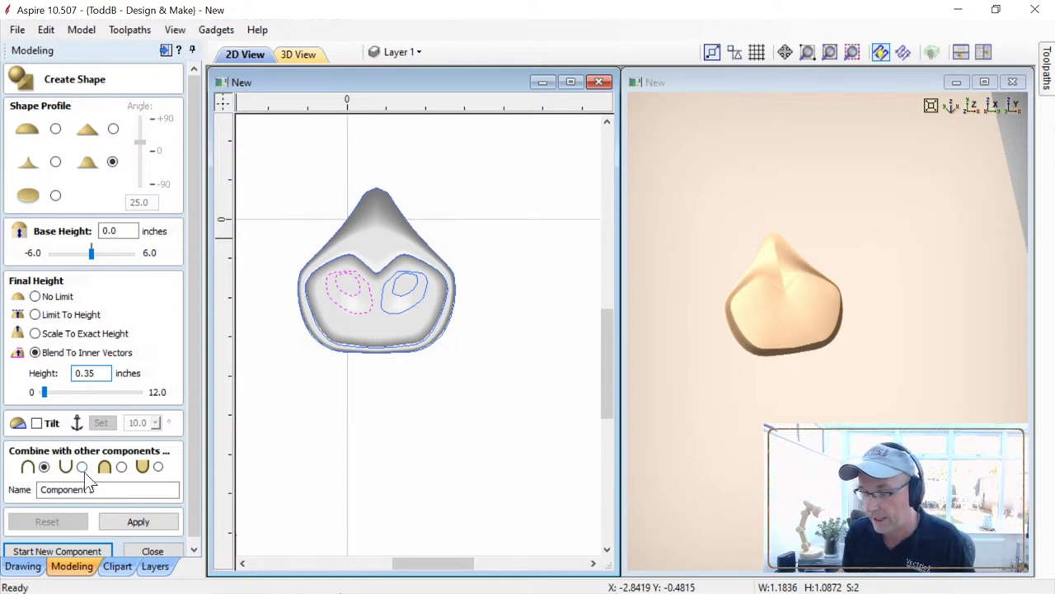
left_click(137, 522)
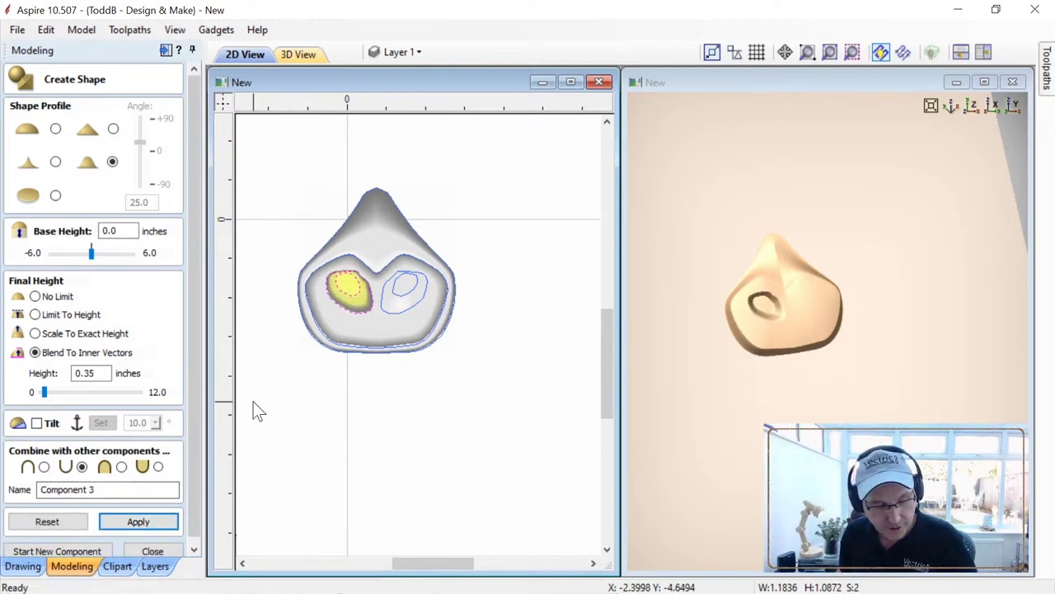
Step: Start another component and subtract the right nostril with the same smooth profile and 0.35-inch blend, then finish creating shapes
left_click(56, 551)
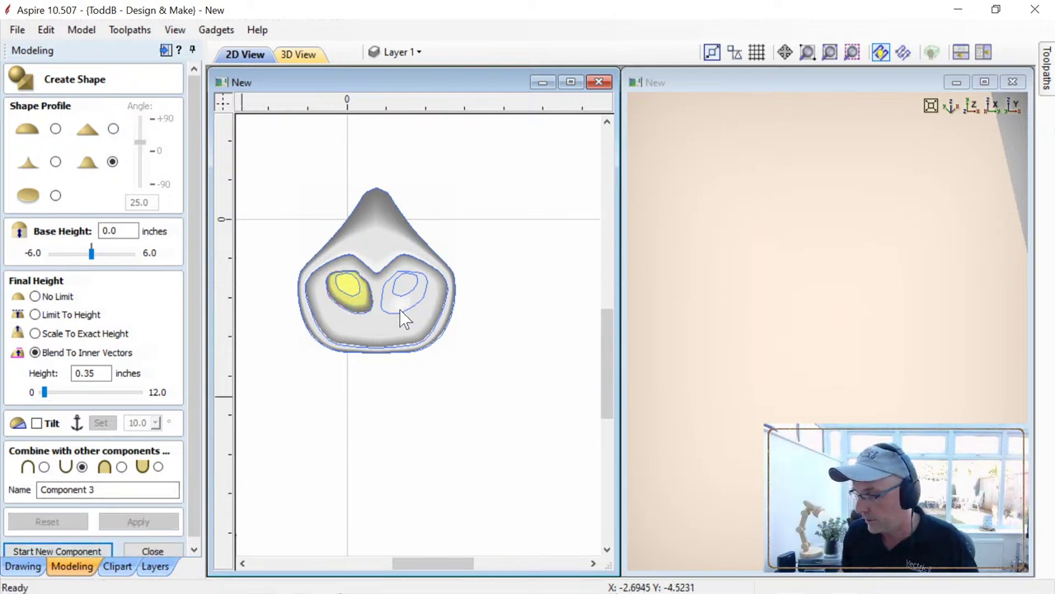
left_click(401, 304)
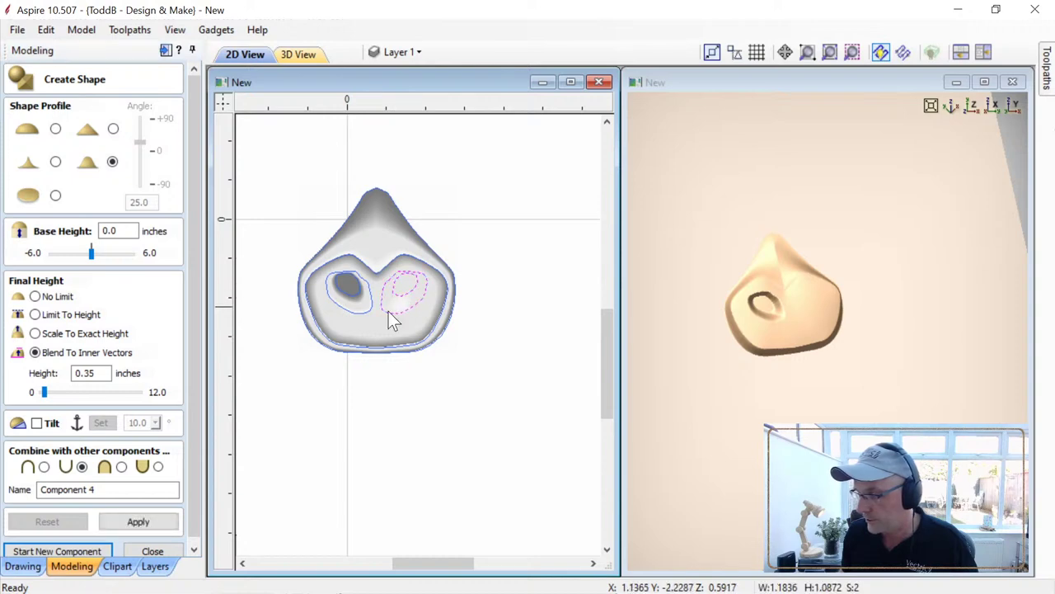
left_click(138, 522)
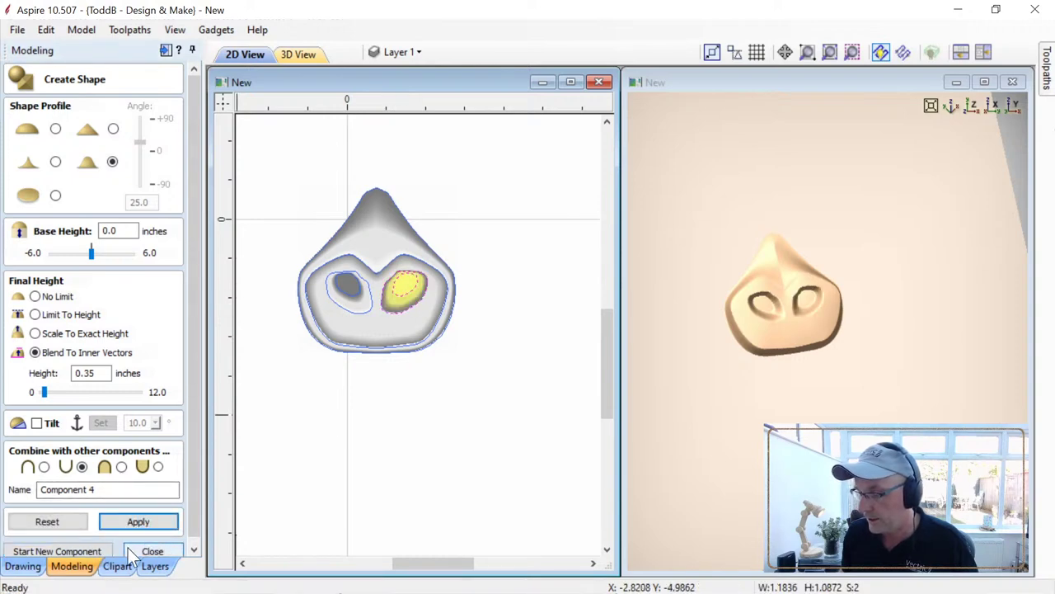
left_click(152, 552)
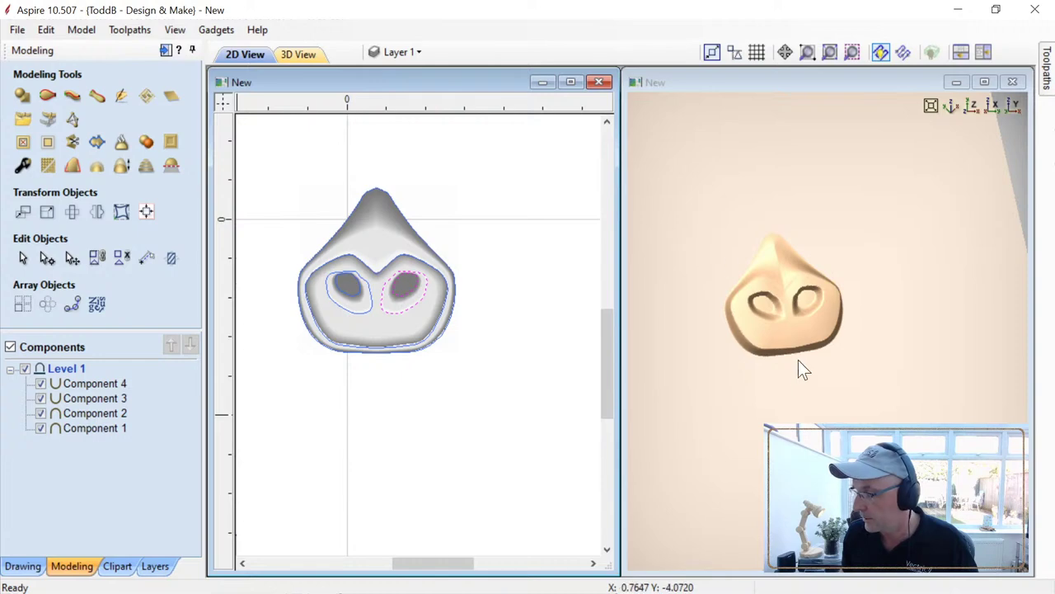
Step: Maximise the 3D view and inspect the modelled nose and nostrils
left_click(985, 83)
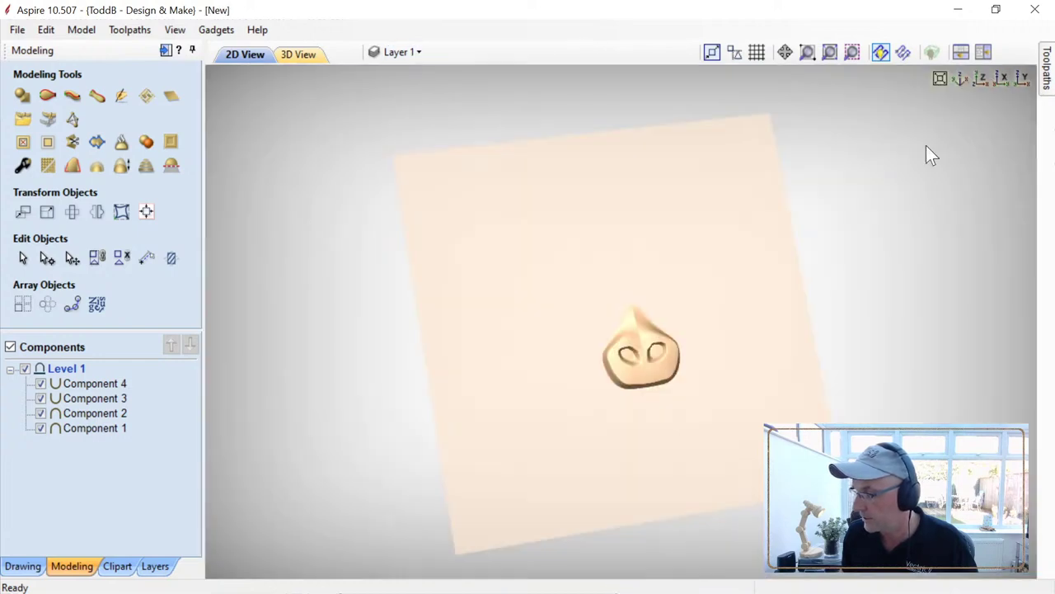
left_click_drag(731, 411, 447, 287)
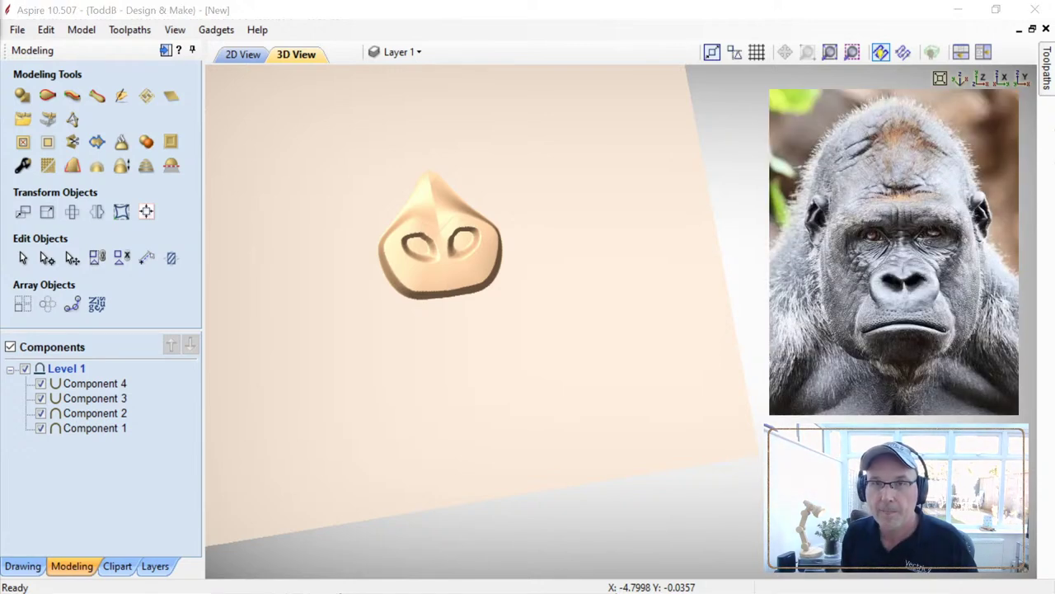
left_click_drag(447, 307, 452, 357)
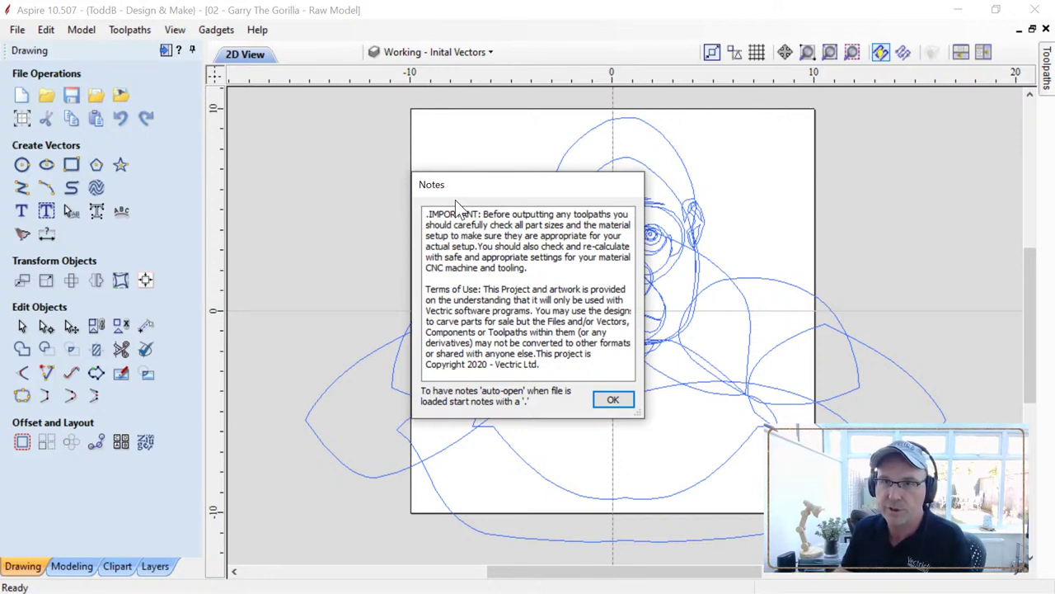
Step: Dismiss the notes of the Garry The Gorilla raw model and examine its nose and head vectors
left_click(611, 399)
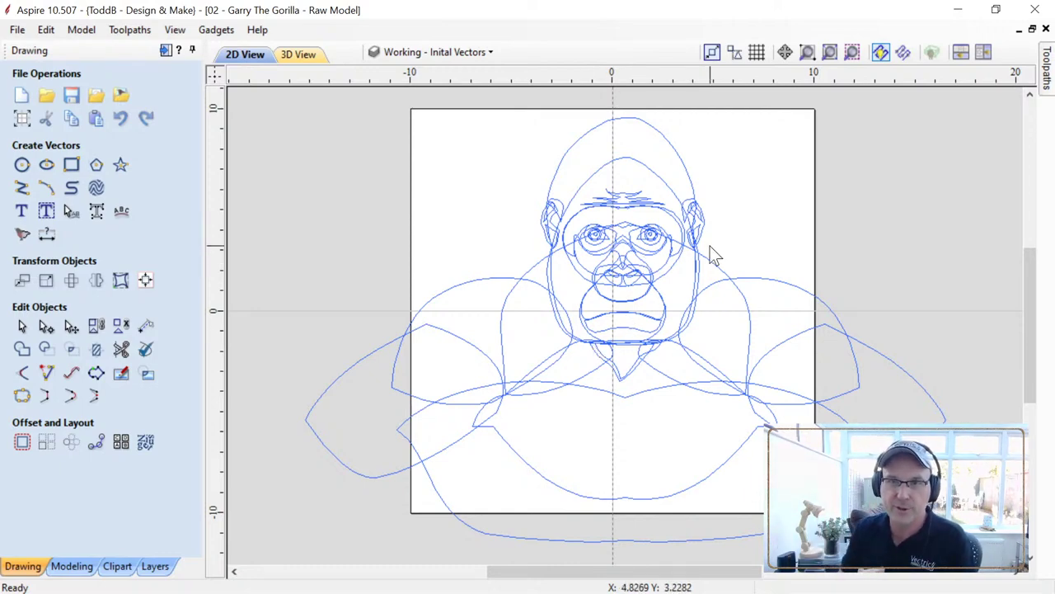
scroll(631, 285, "up", 5)
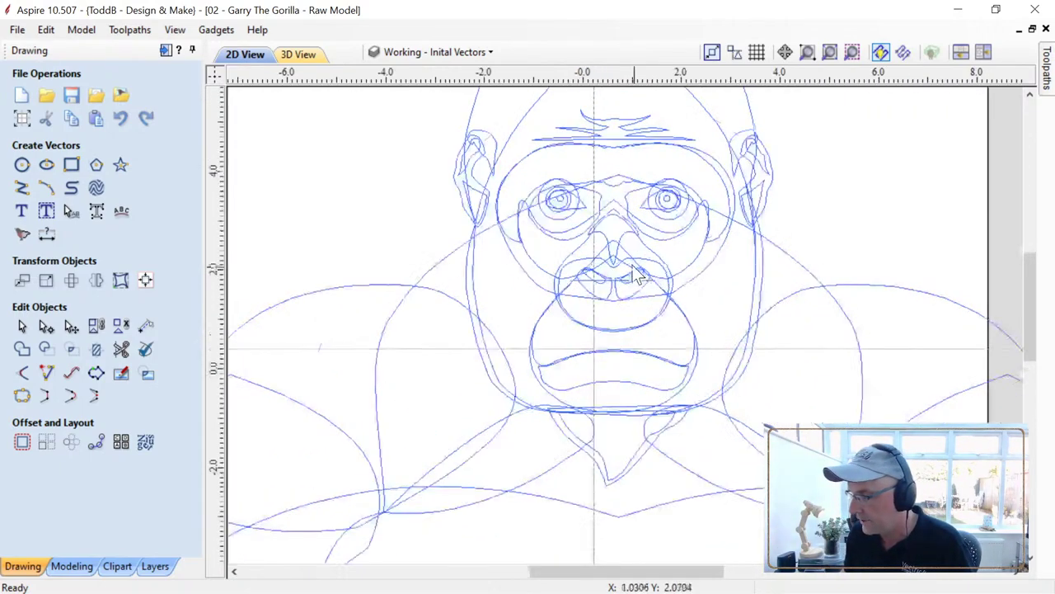
left_click(572, 266)
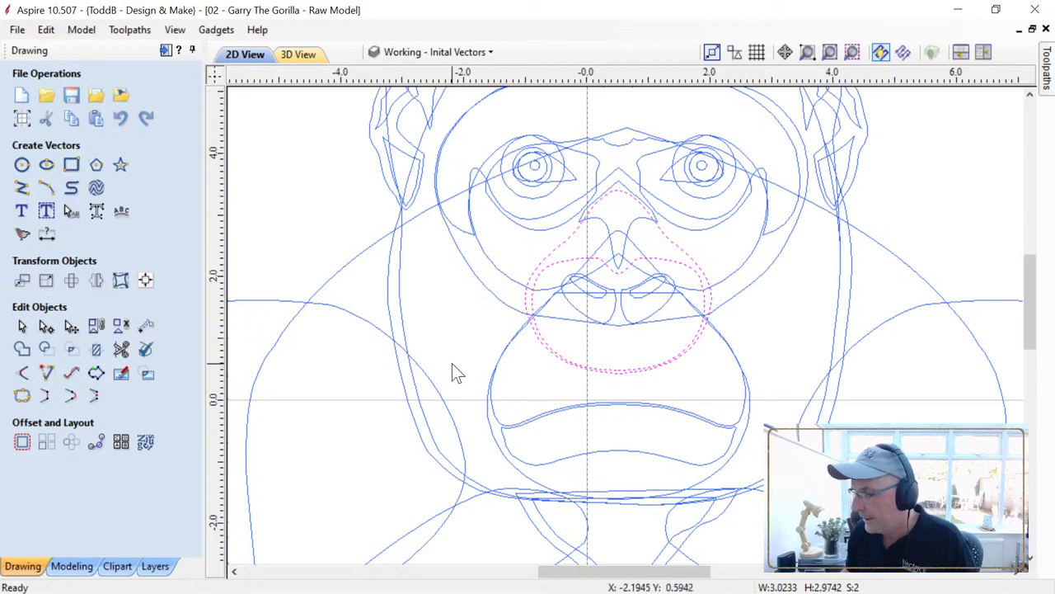
scroll(452, 363, "down", 5)
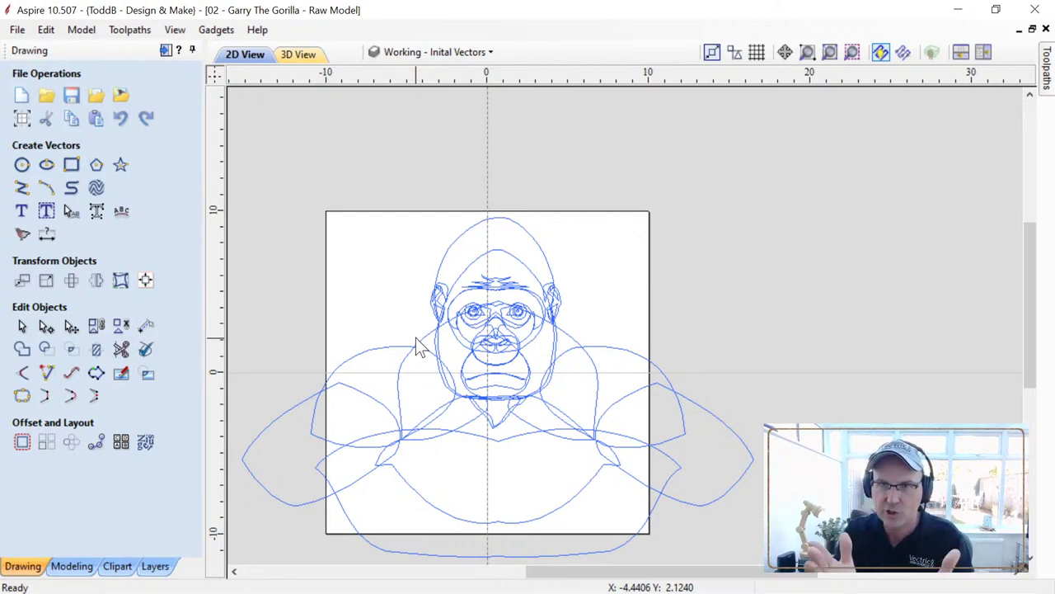
scroll(487, 299, "up", 3)
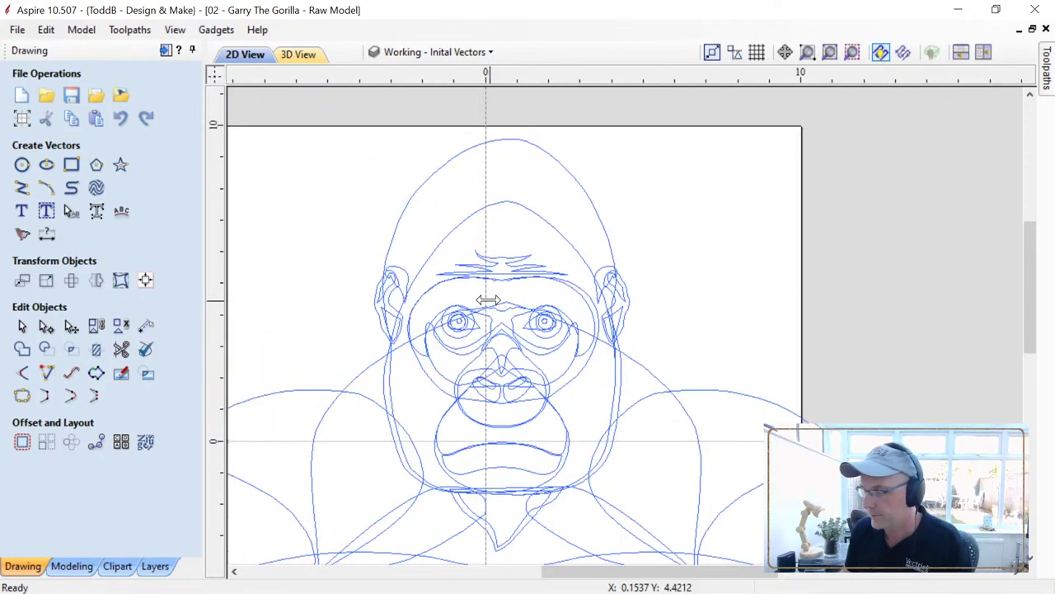
scroll(488, 303, "down", 1)
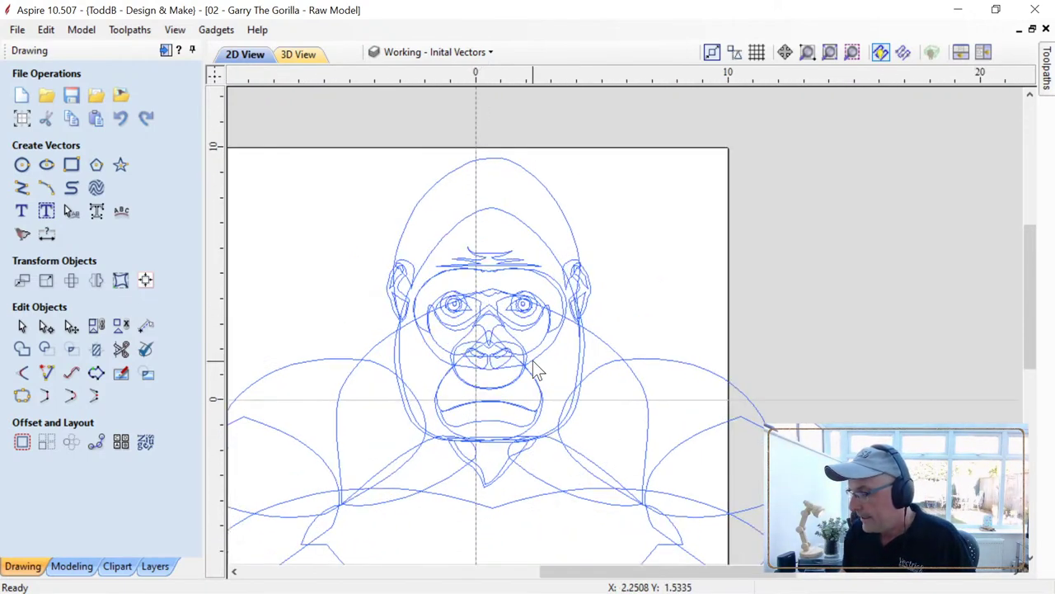
Step: Hide the initial working vectors layer, show the Head and Chest and Arms layers, and frame the whole gorilla
left_click(474, 53)
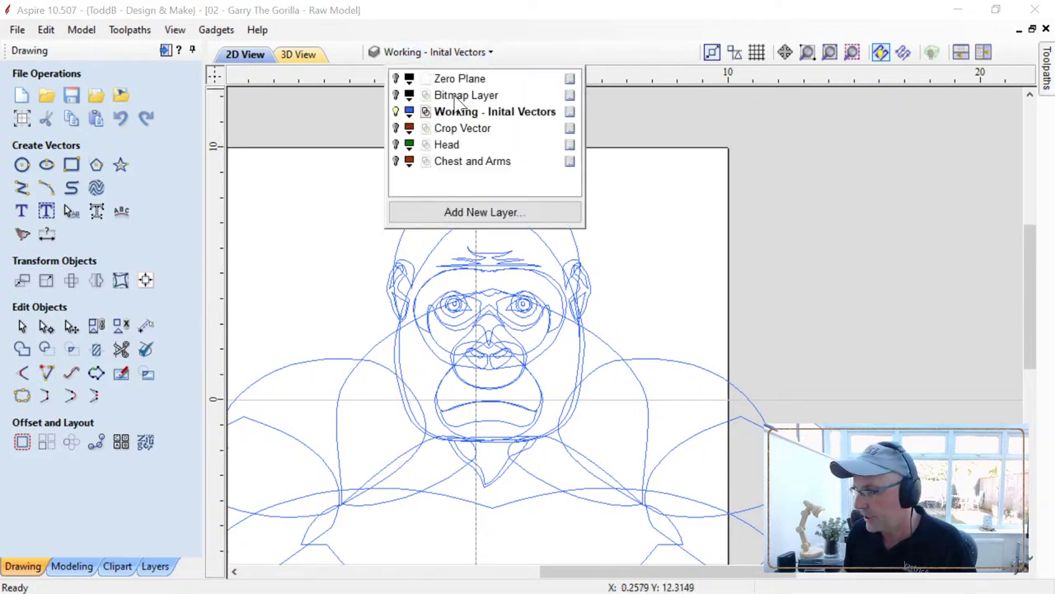
left_click(397, 113)
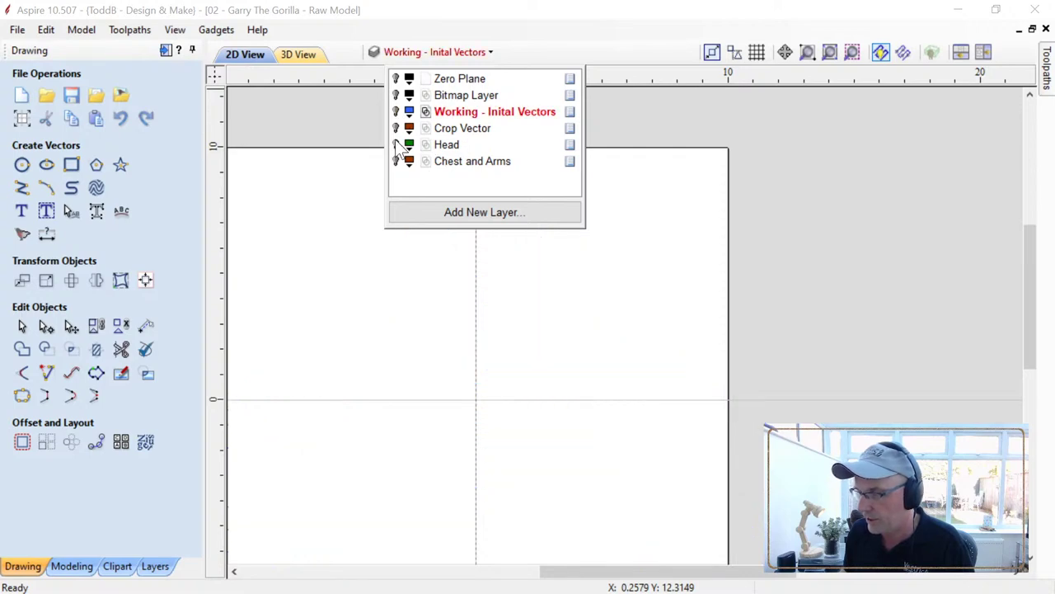
left_click(397, 145)
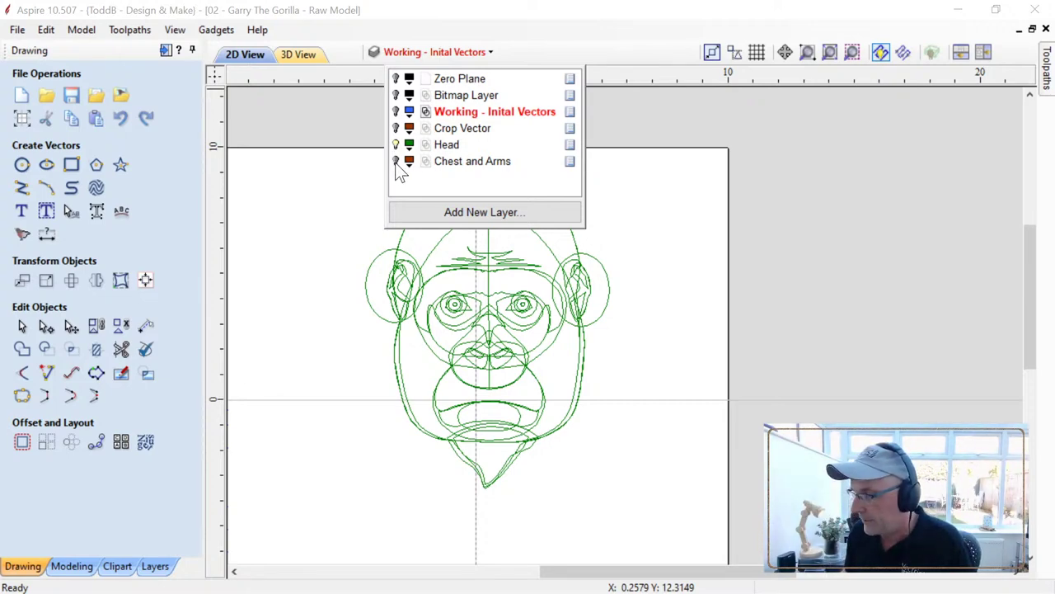
left_click(395, 161)
scroll(330, 272, "down", 5)
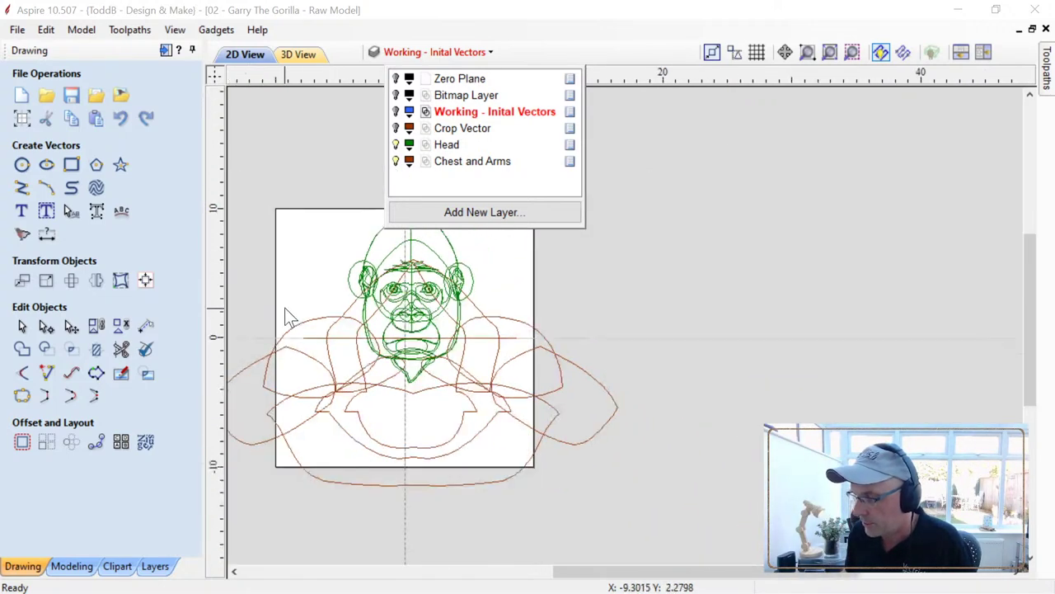
mouse_move(558, 573)
left_mouse_down()
mouse_move(567, 584)
mouse_move(522, 579)
left_mouse_up()
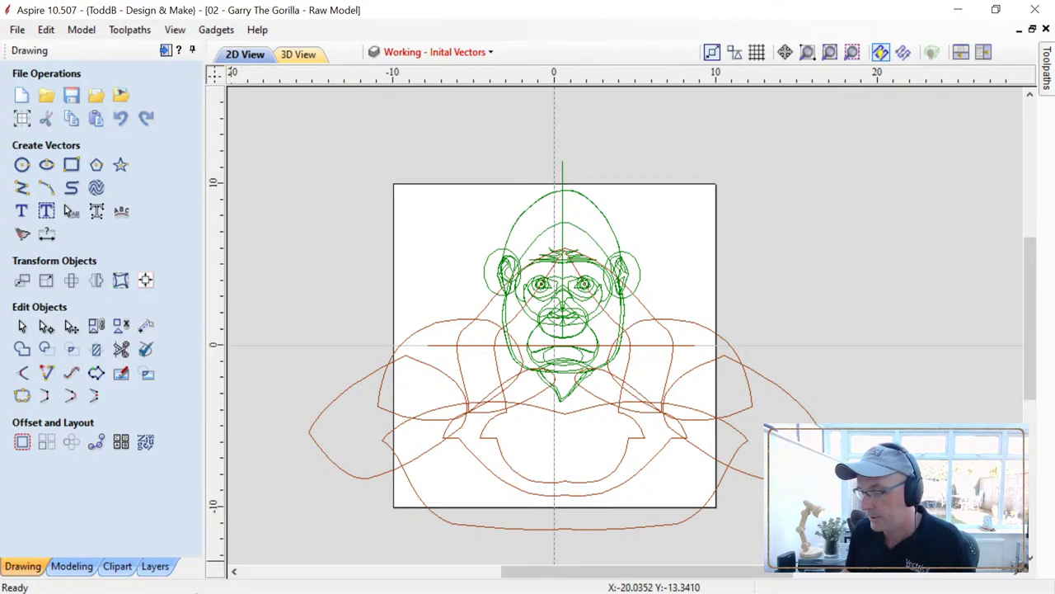
Step: Show the modelling components and tile the 2D and 3D views side by side with the 3D model enlarged
left_click(72, 567)
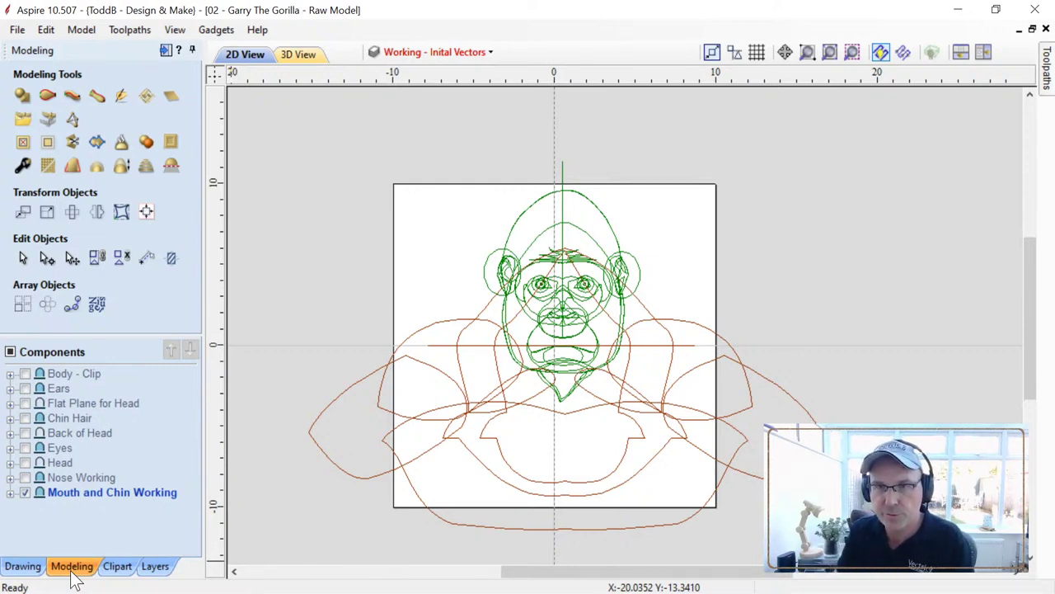
left_click(983, 53)
left_click(742, 384)
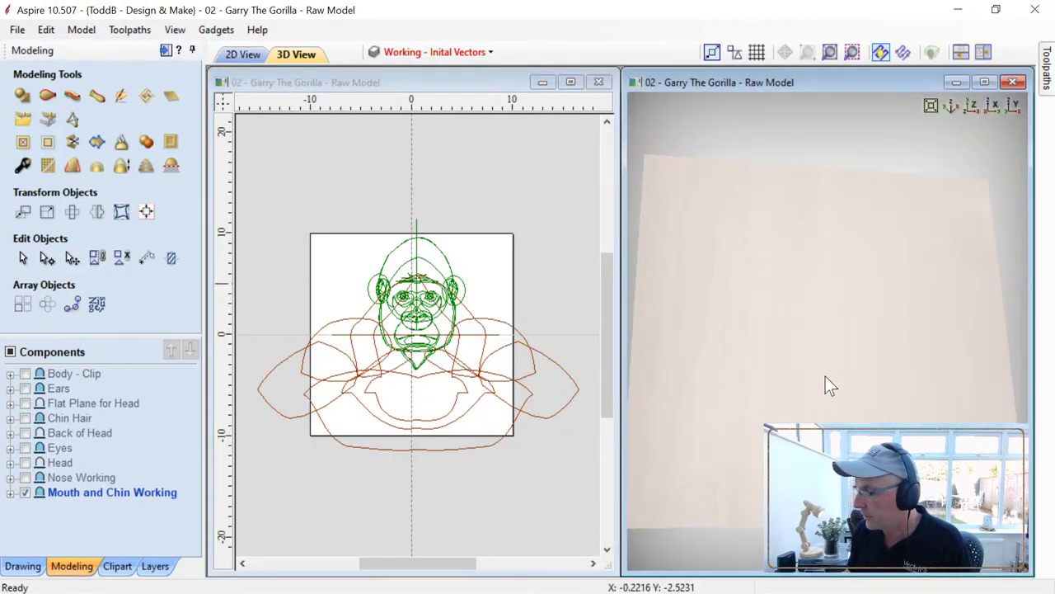
left_click_drag(810, 298, 834, 351)
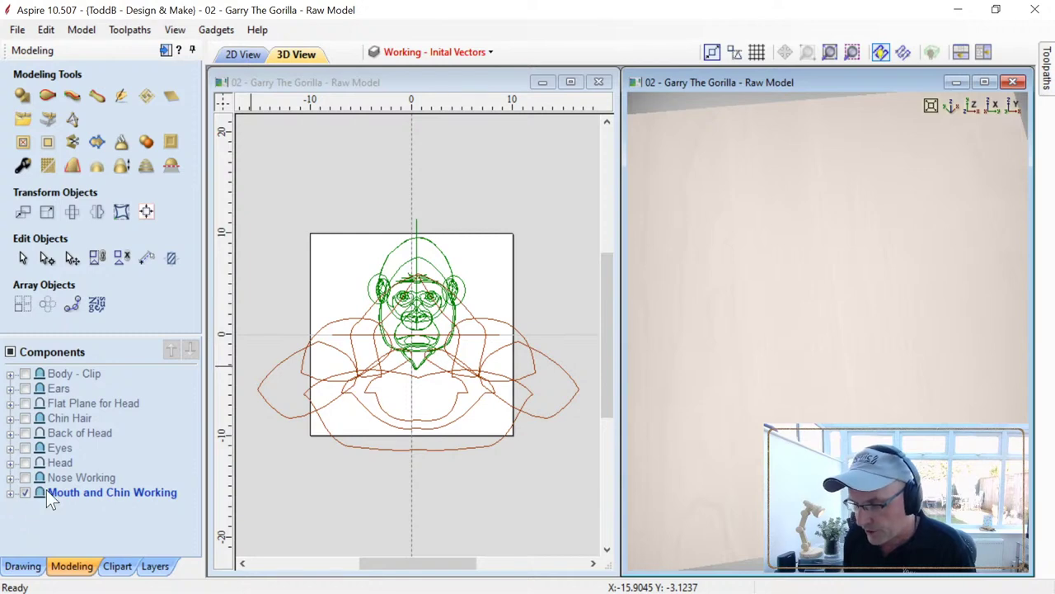
Step: Expand the Mouth and Chin Working level and preview the Upper Lip Base component on its own in 3D, then hide it
left_click(11, 493)
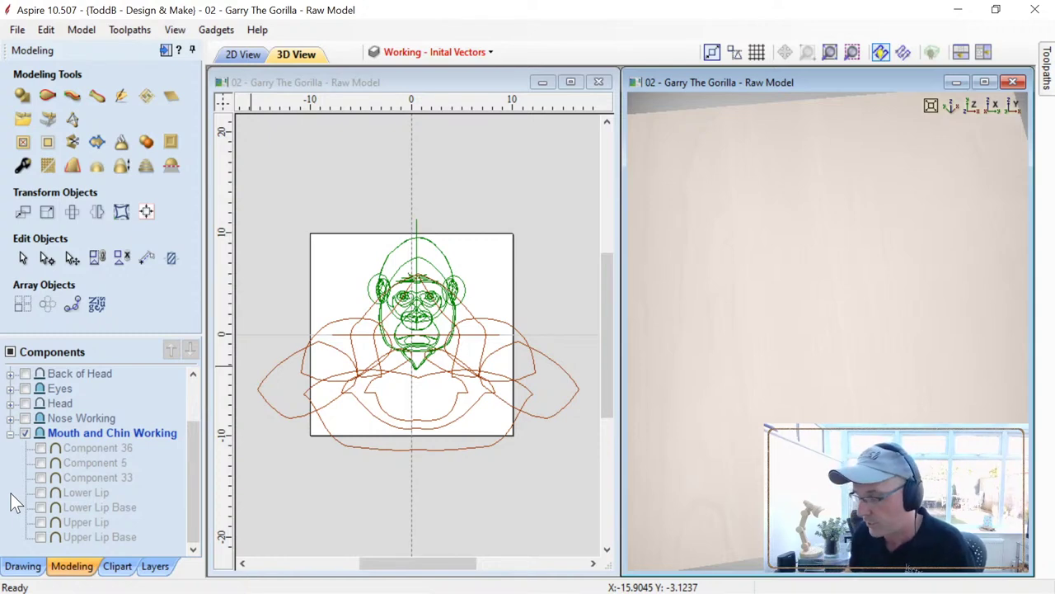
left_click(40, 537)
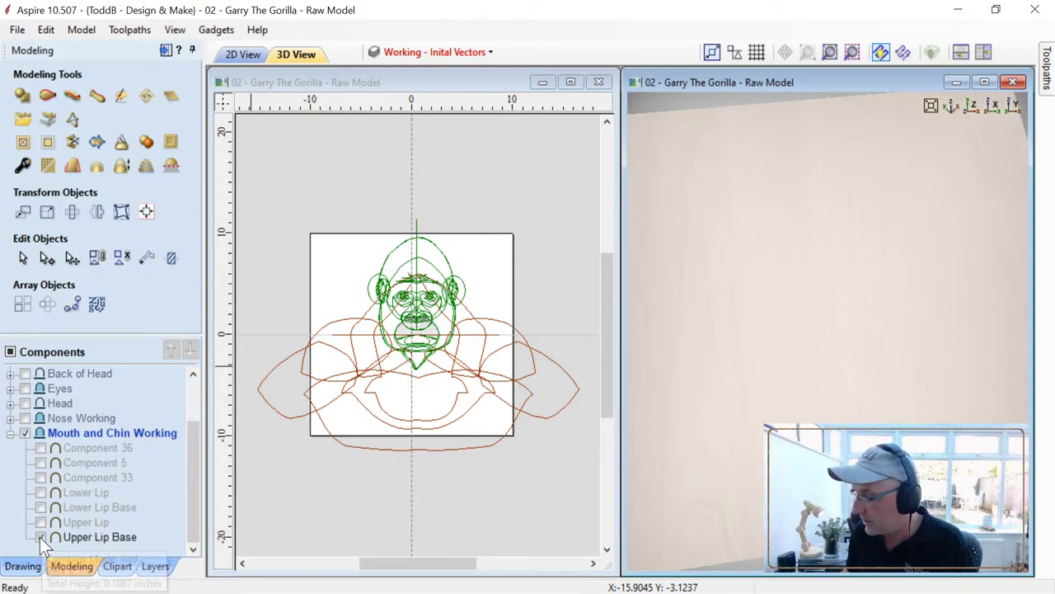
left_click_drag(795, 387, 793, 343)
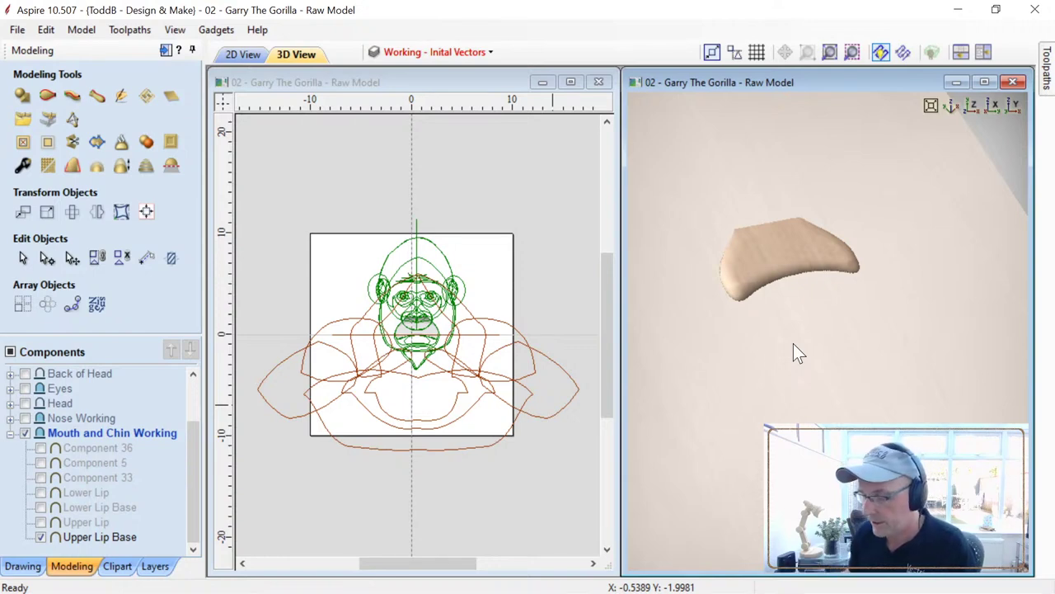
left_click(42, 534)
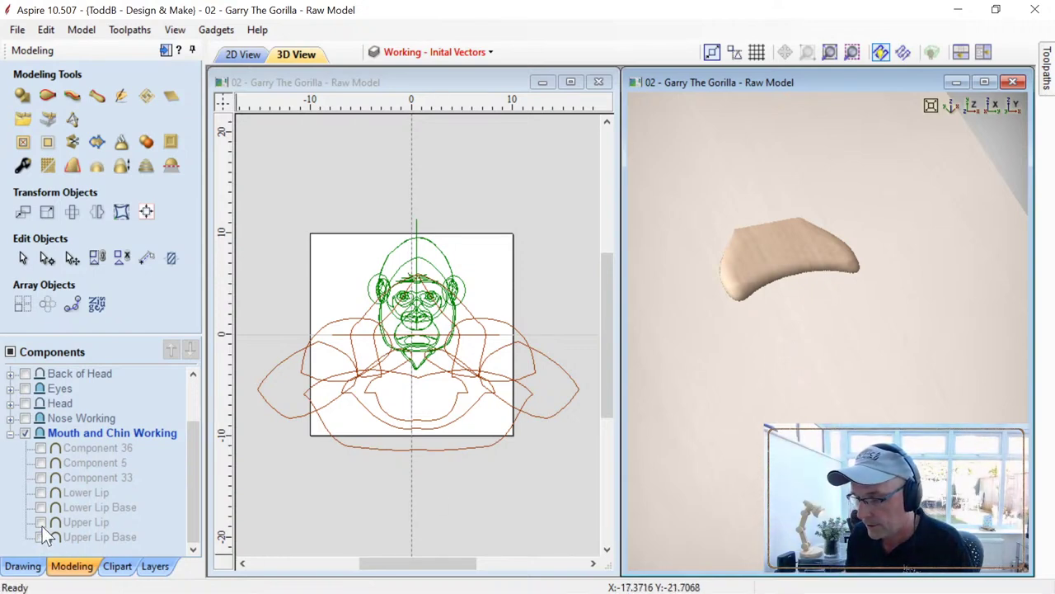
Step: Preview the Upper Lip component and the Lower Lip Base component one at a time, hiding each again
left_click(41, 525)
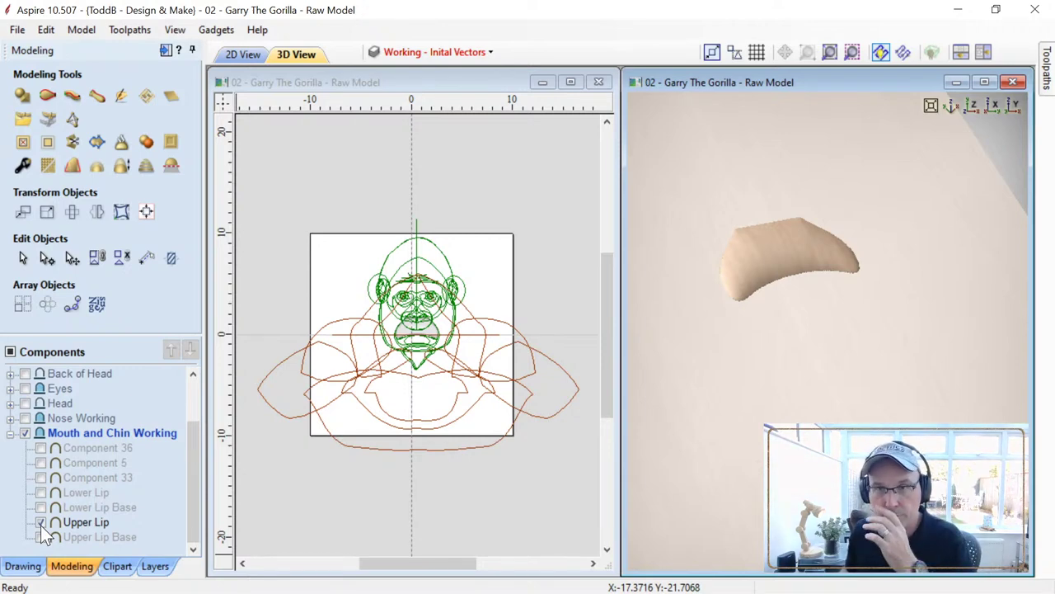
left_click(40, 525)
left_click(43, 508)
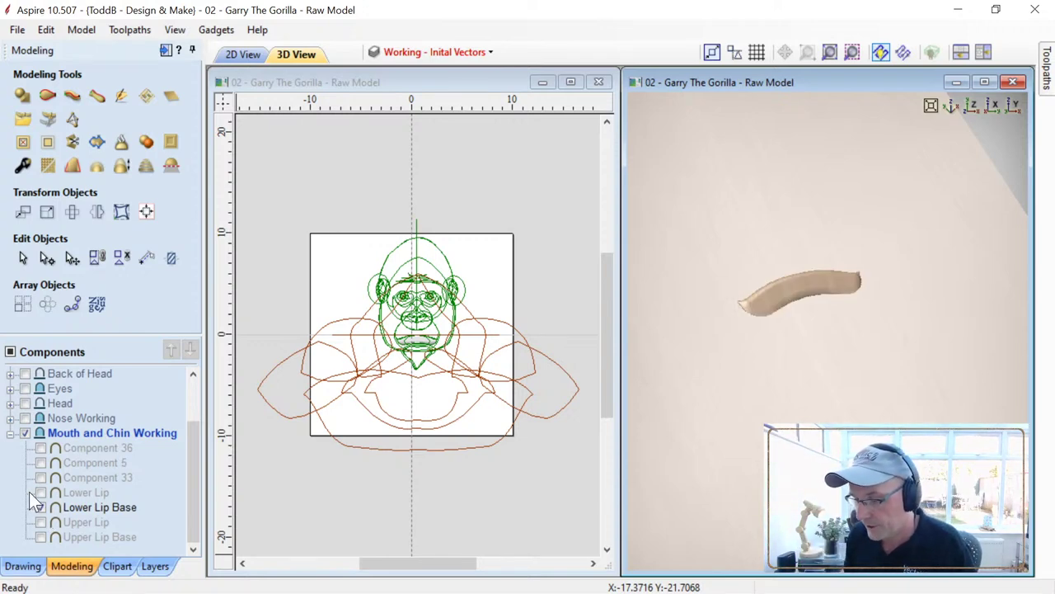
left_click(44, 508)
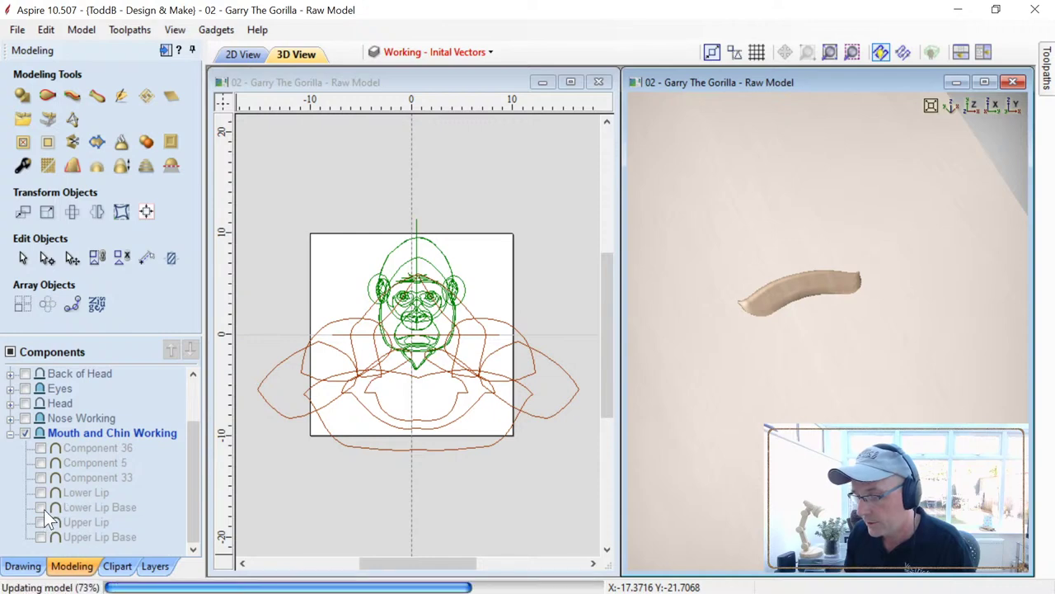
Step: Preview the Lower Lip component and Component 33 one at a time in 3D, hiding each again
left_click(44, 489)
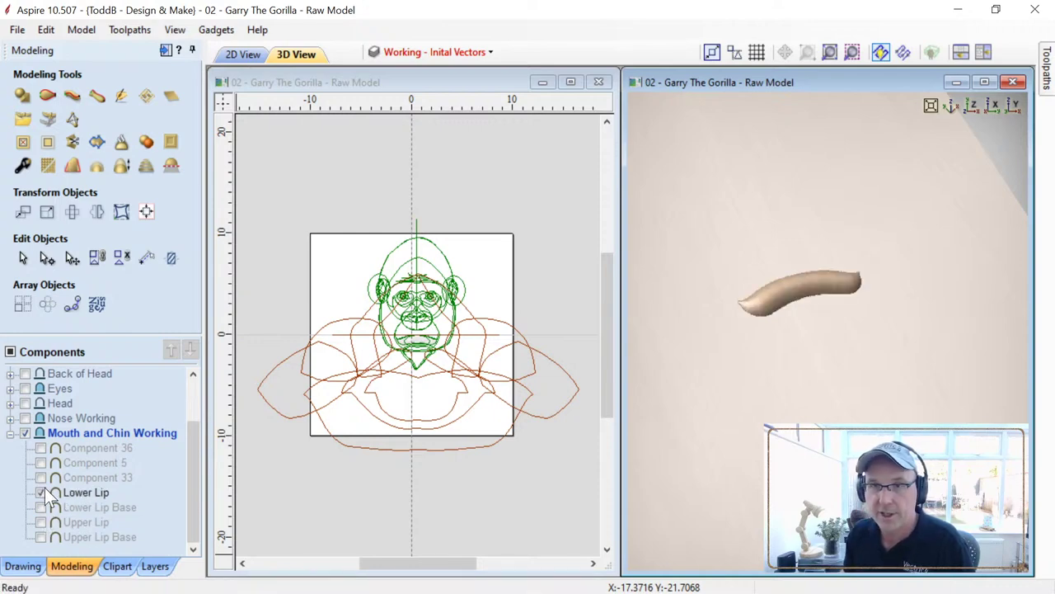
left_click(41, 490)
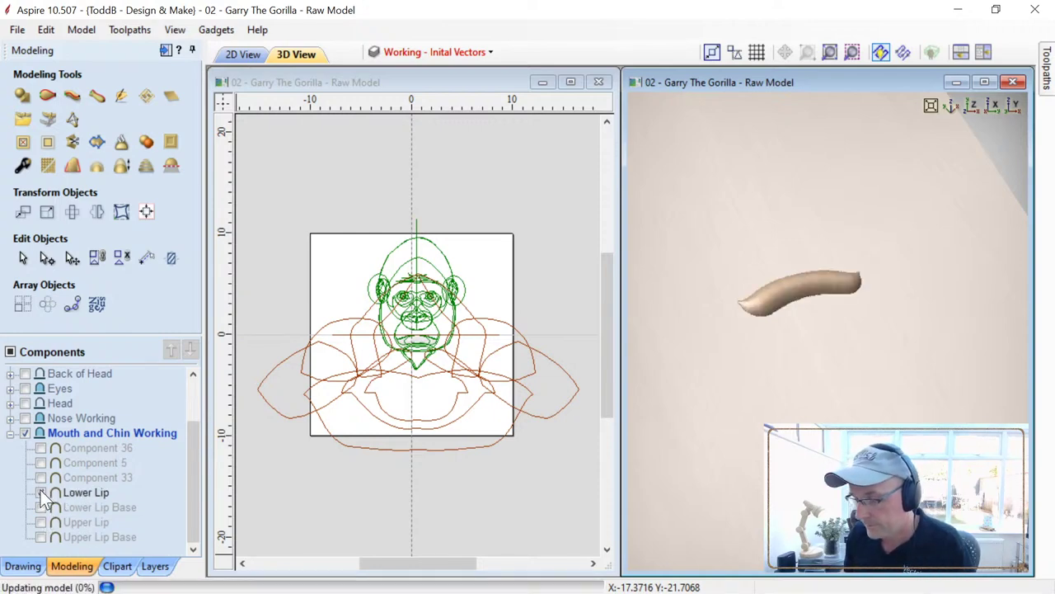
left_click(42, 478)
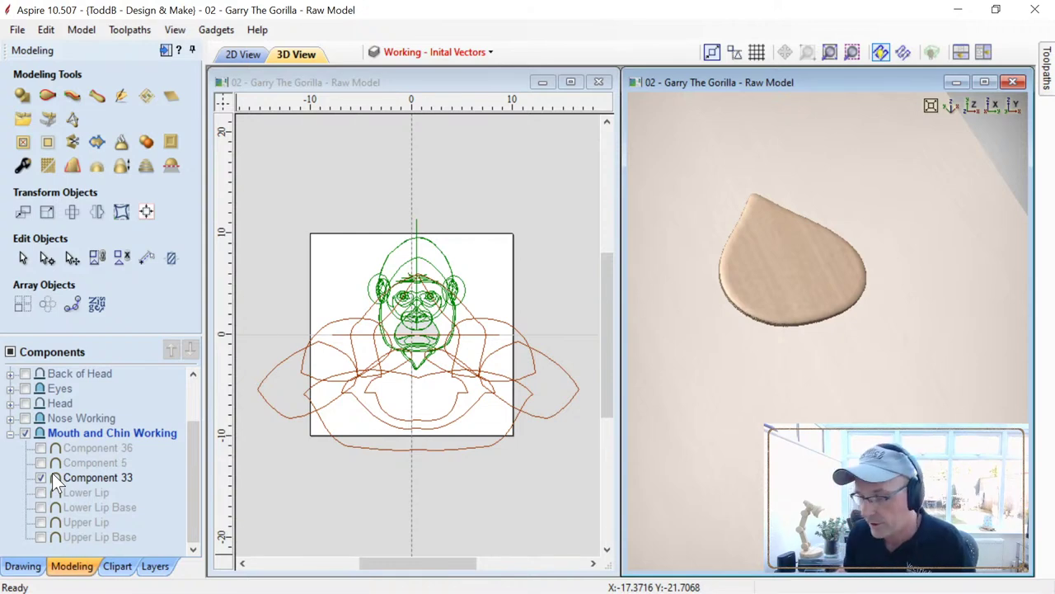
left_click(37, 479)
Step: Show Component 5 on its own and inspect its cut-out nose area by selecting it in the 2D view
left_click(44, 463)
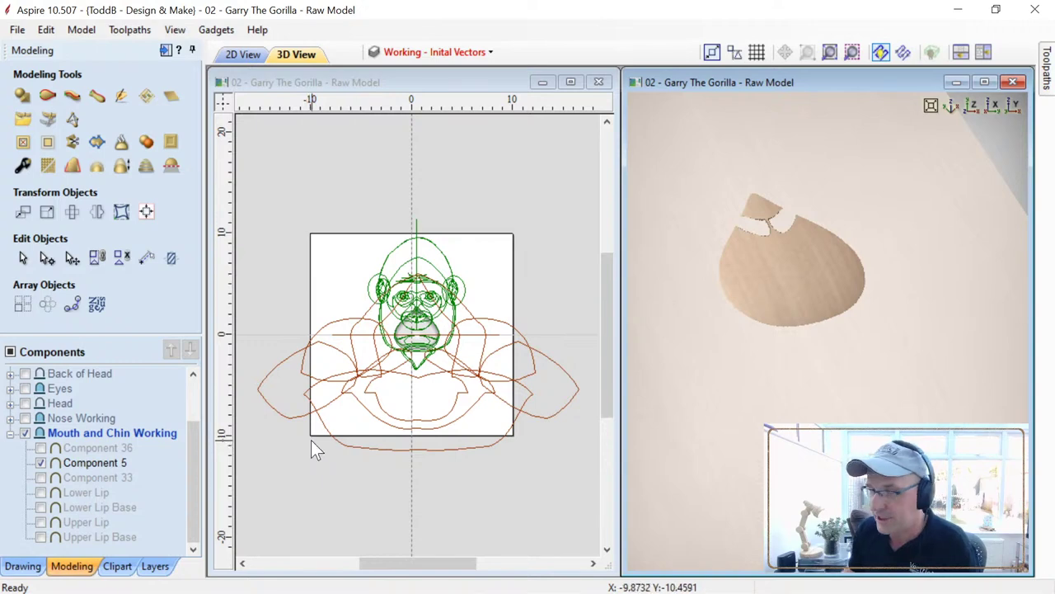
scroll(429, 305, "up", 1)
scroll(430, 305, "up", 3)
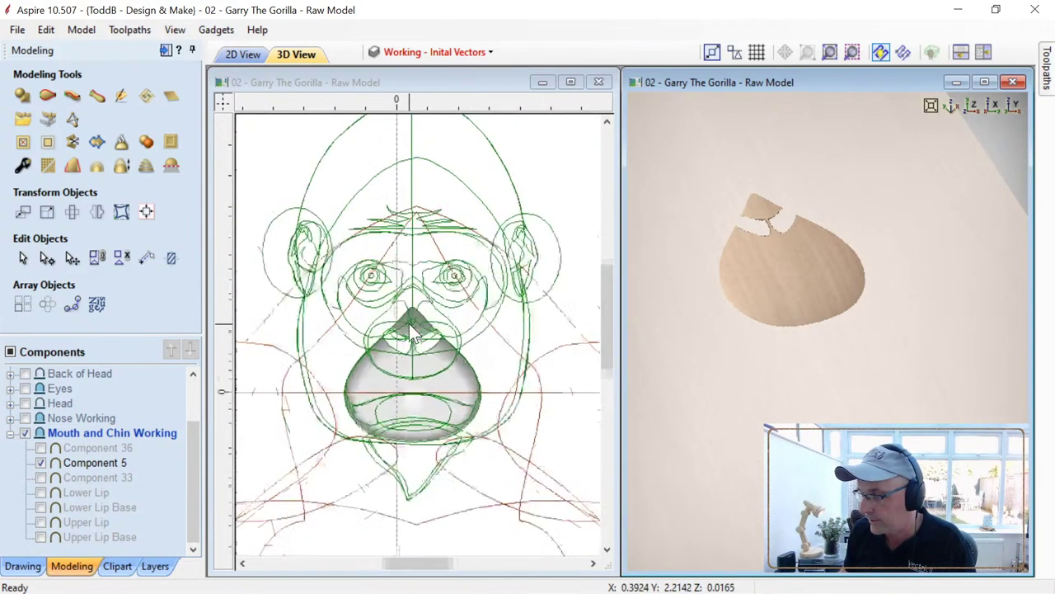
left_click(386, 356)
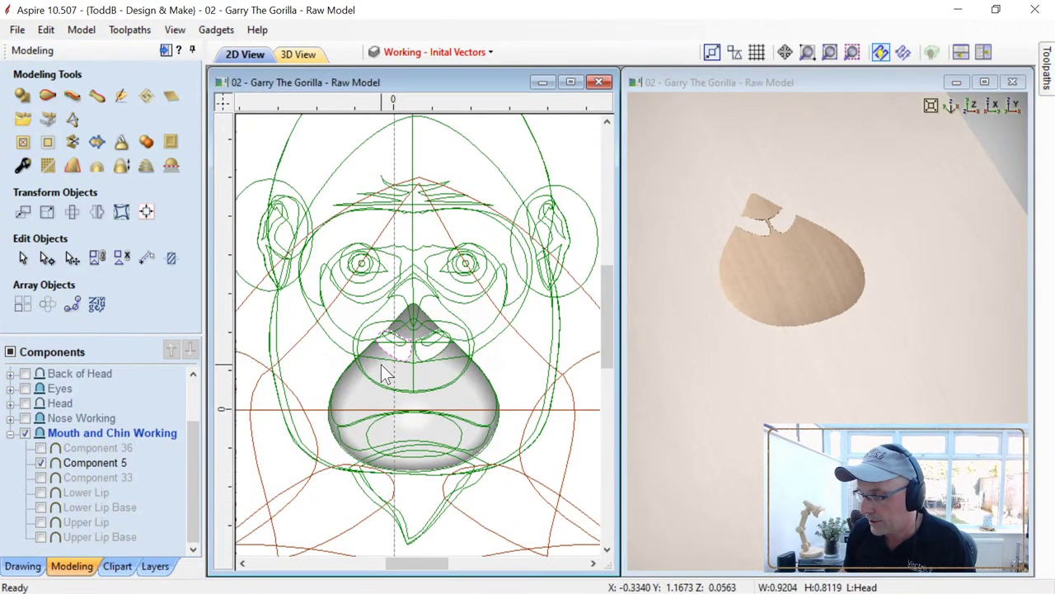
left_click(382, 363)
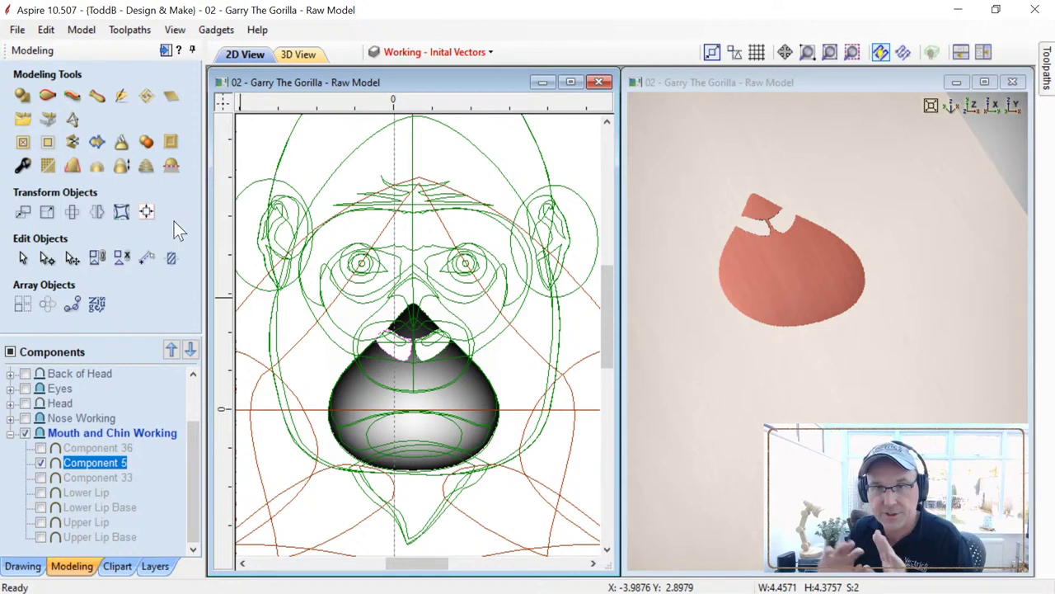
left_click(697, 472)
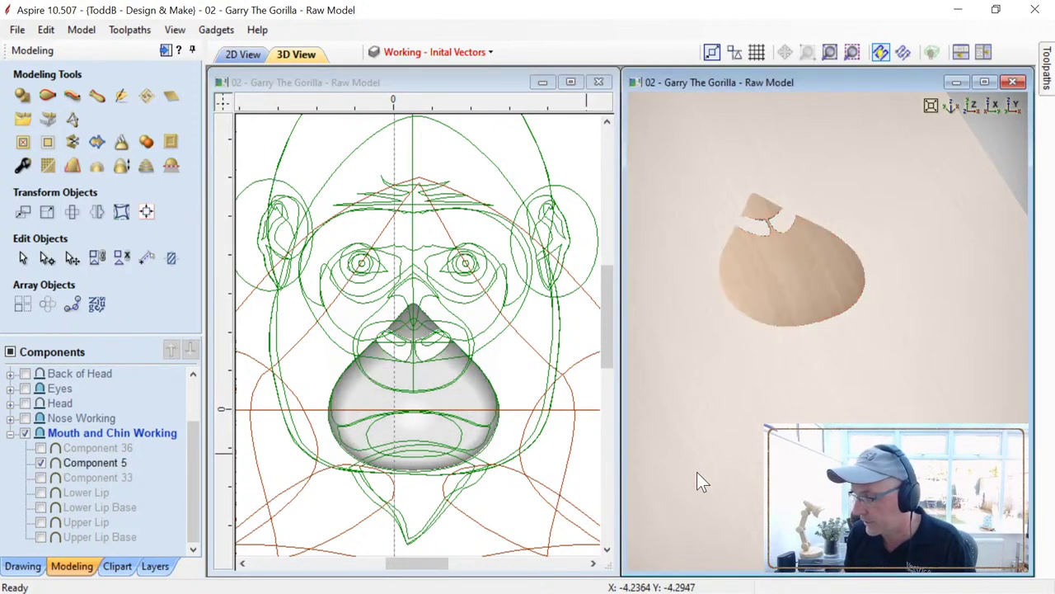
scroll(413, 515, "down", 3)
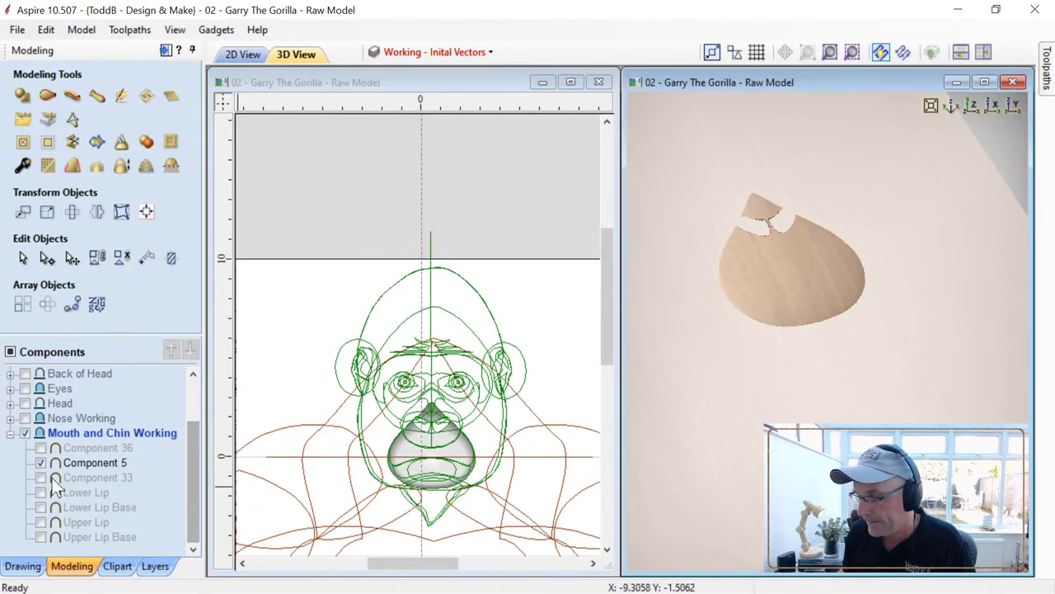
Step: Hide Component 5 and preview Component 36 on its own in 3D, hiding it again
left_click(42, 462)
left_click(41, 449)
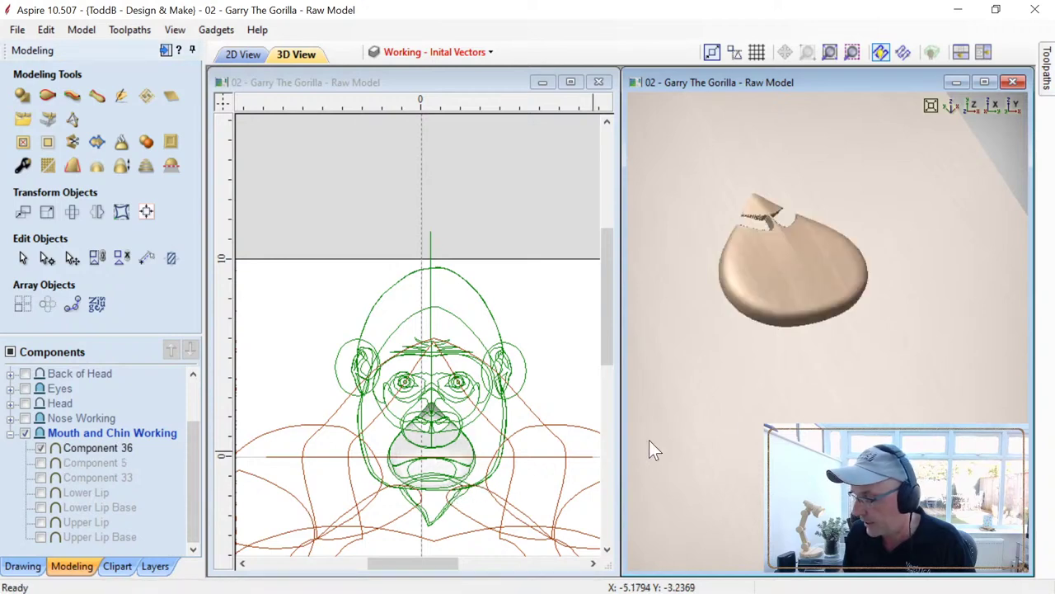
left_click(39, 447)
Step: Show all the Mouth and Chin Working components, from Upper Lip Base up to Component 36, to build the complete mouth
left_click(42, 537)
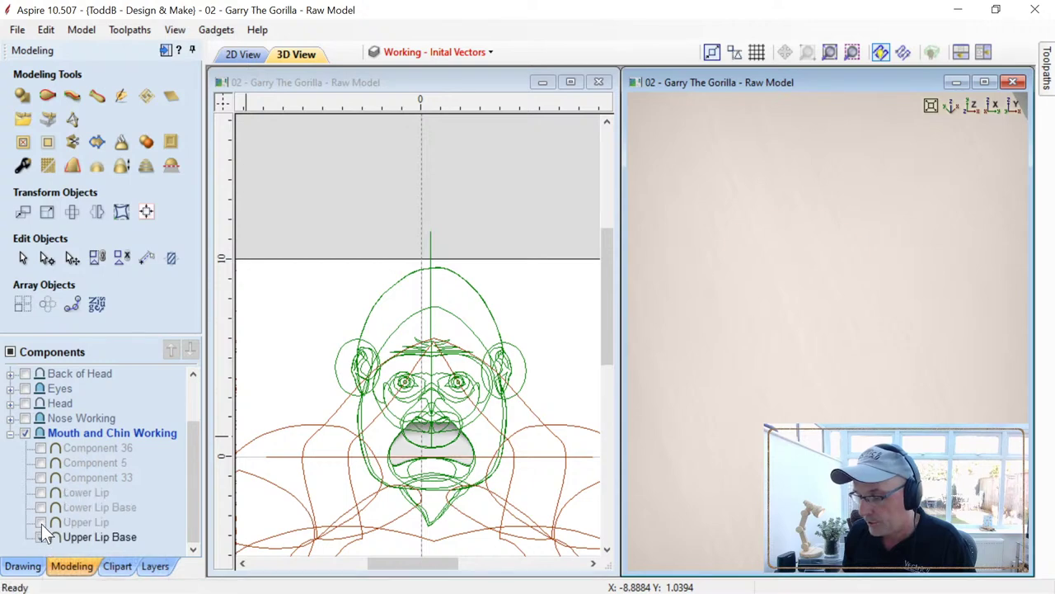
left_click(42, 522)
left_click(42, 507)
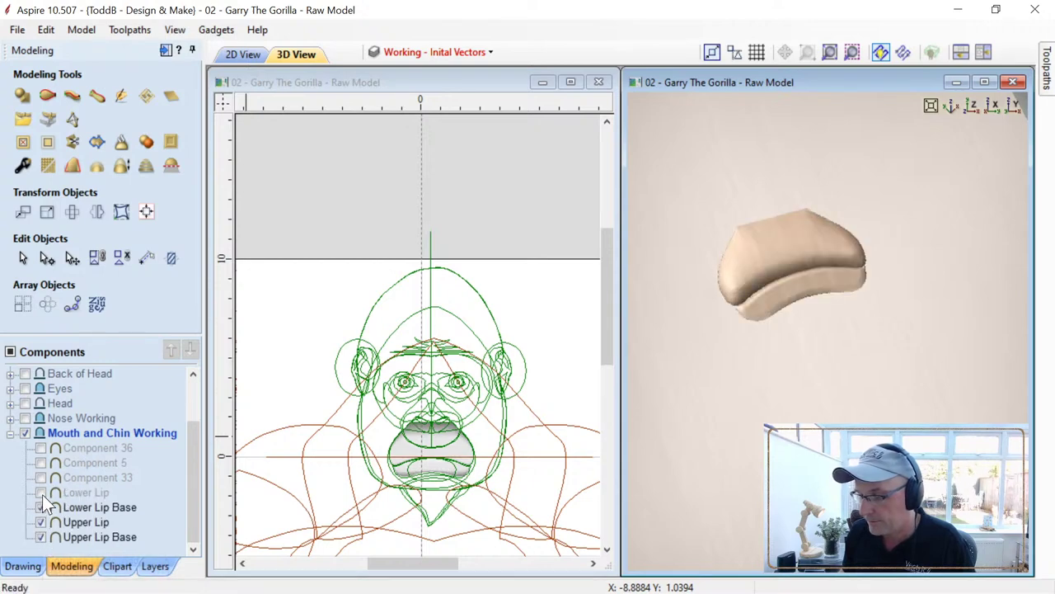
left_click(40, 492)
left_click(41, 477)
left_click(41, 463)
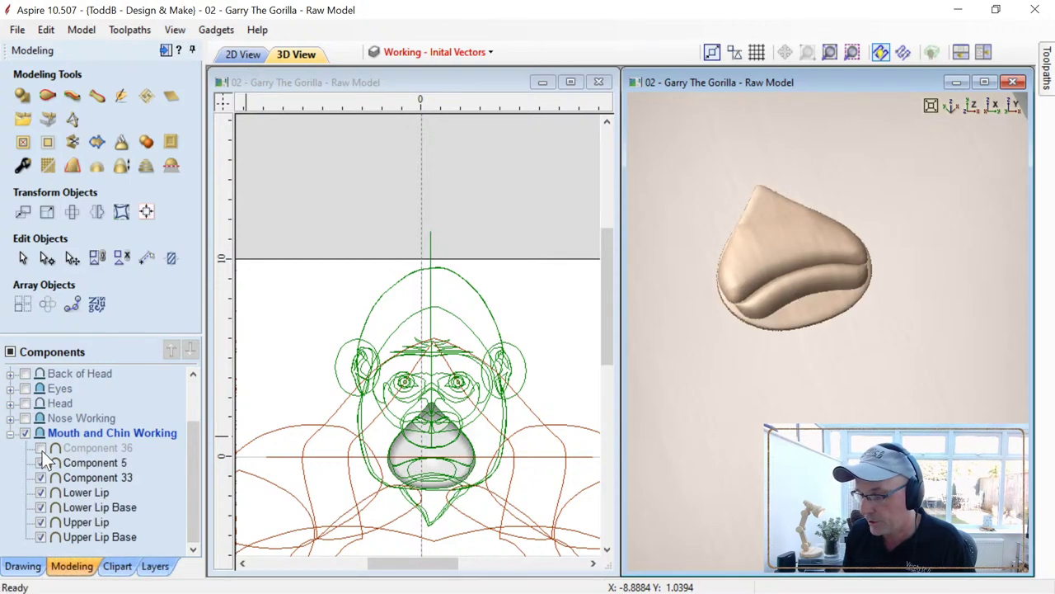
left_click(42, 449)
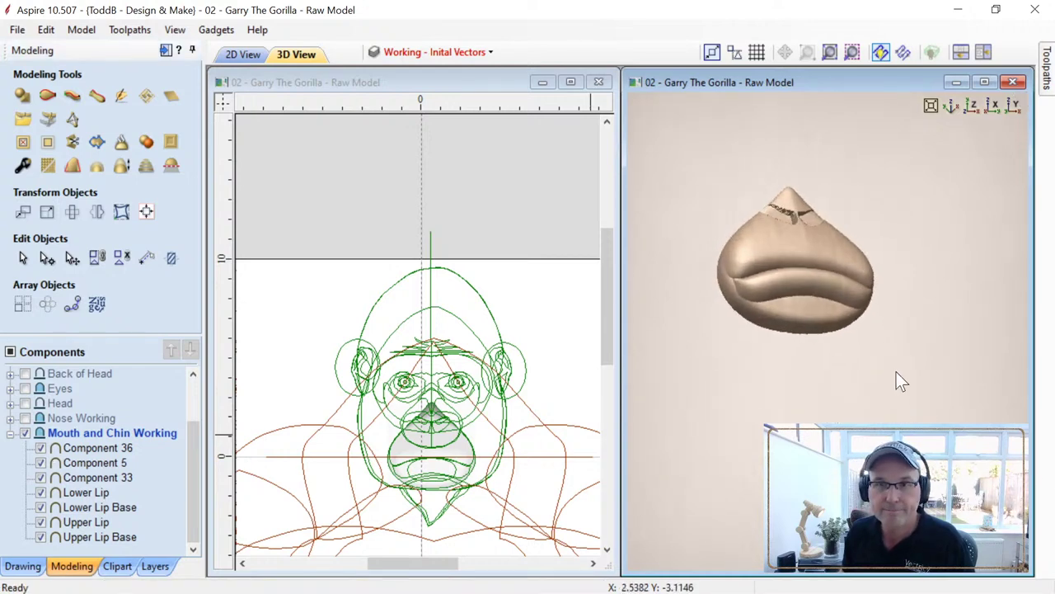
Step: Hide the Mouth and Chin Working level, expand Nose Working, and show only its Component 1
left_click(23, 432)
left_click(11, 418)
left_click(41, 477)
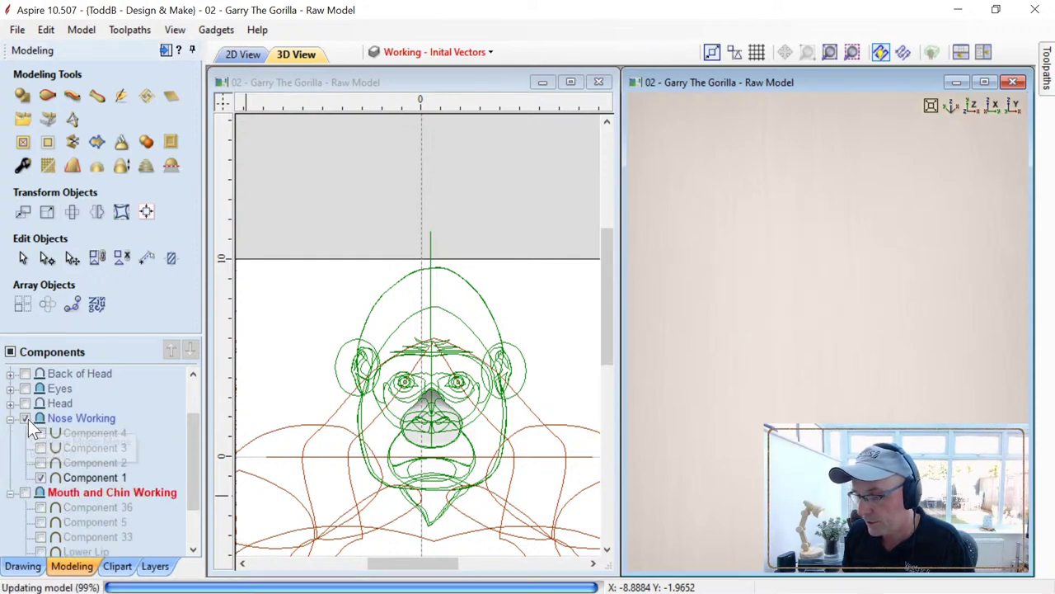
left_click_drag(794, 383, 734, 419)
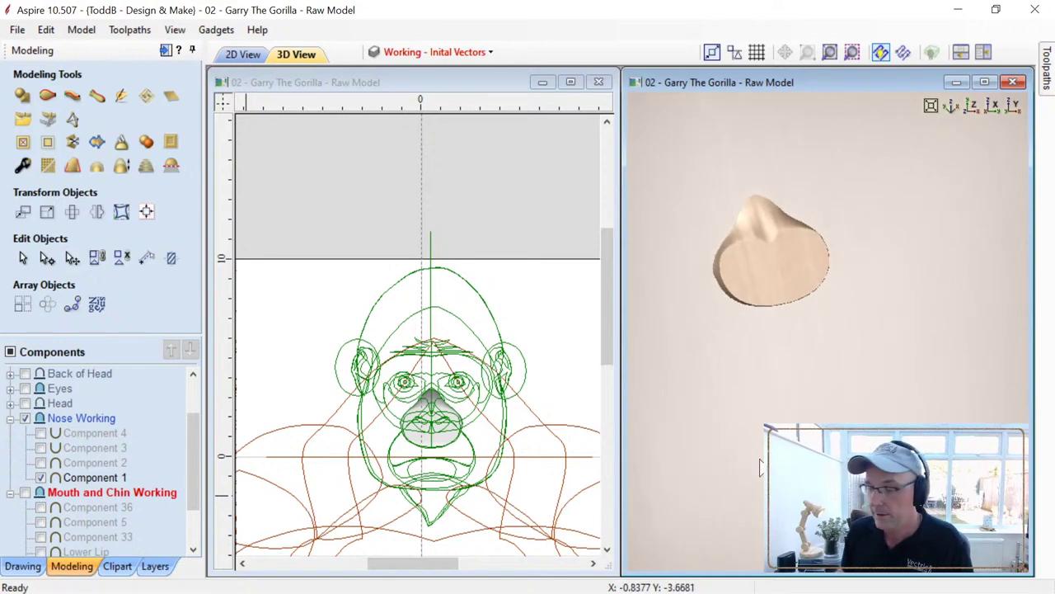
Step: Show Components 2, 3 and 4 of the nose and bring the Mouth and Chin Working level back in 3D
left_click(43, 462)
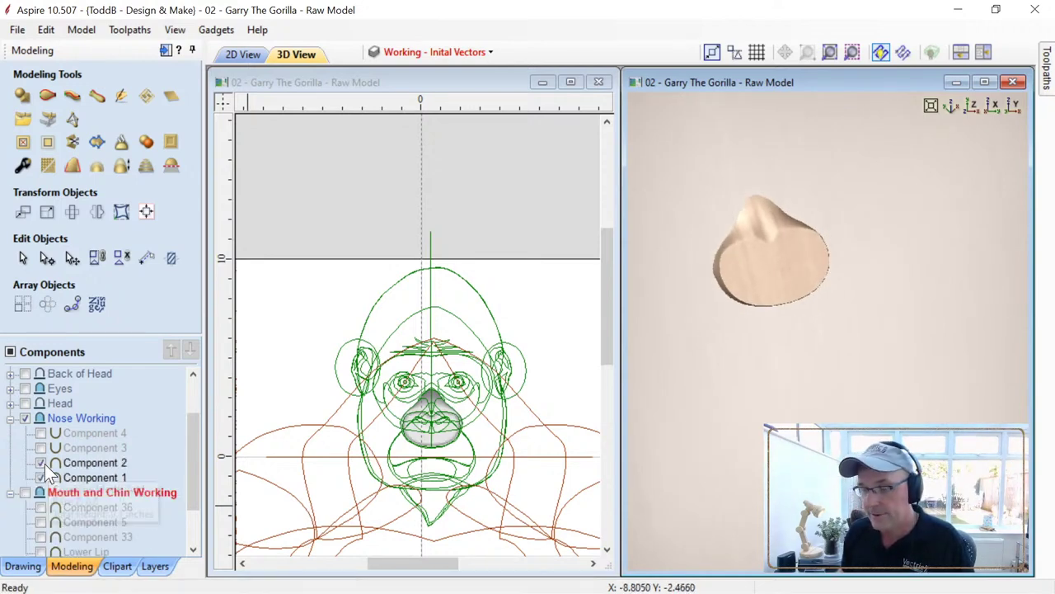
left_click(40, 447)
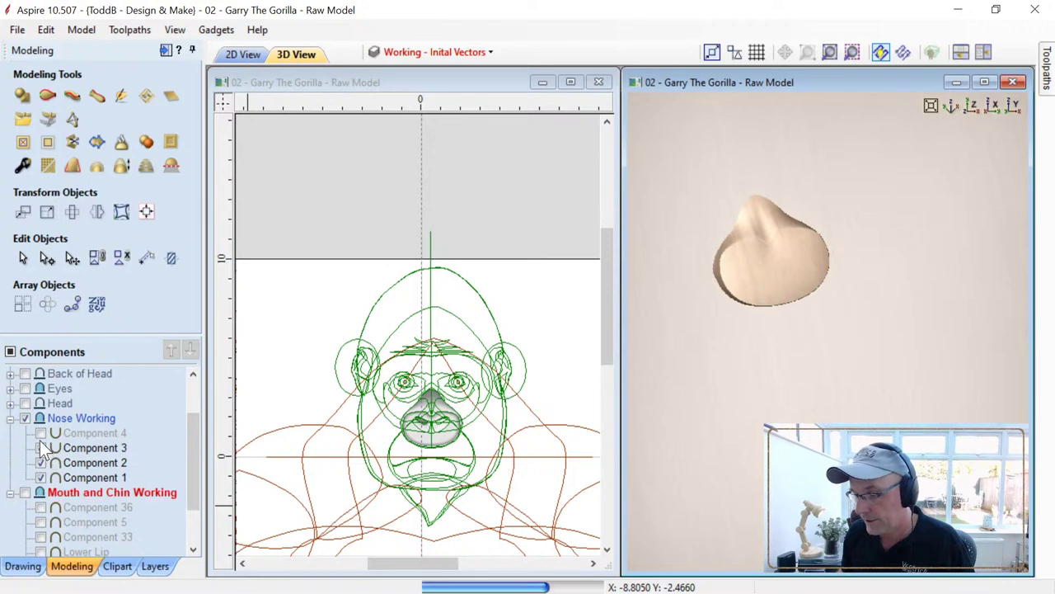
left_click(40, 433)
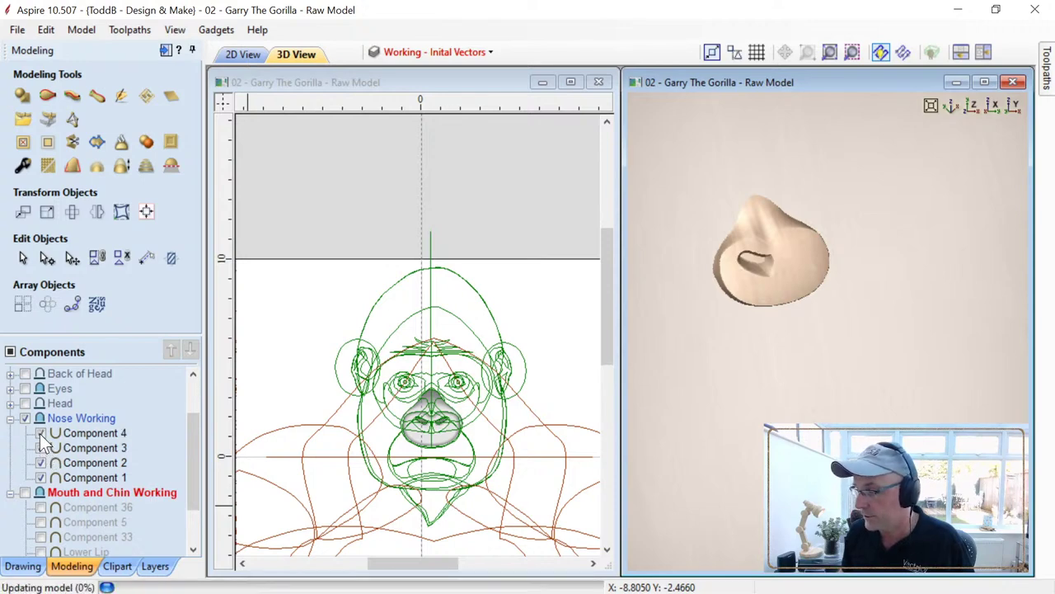
left_click(26, 493)
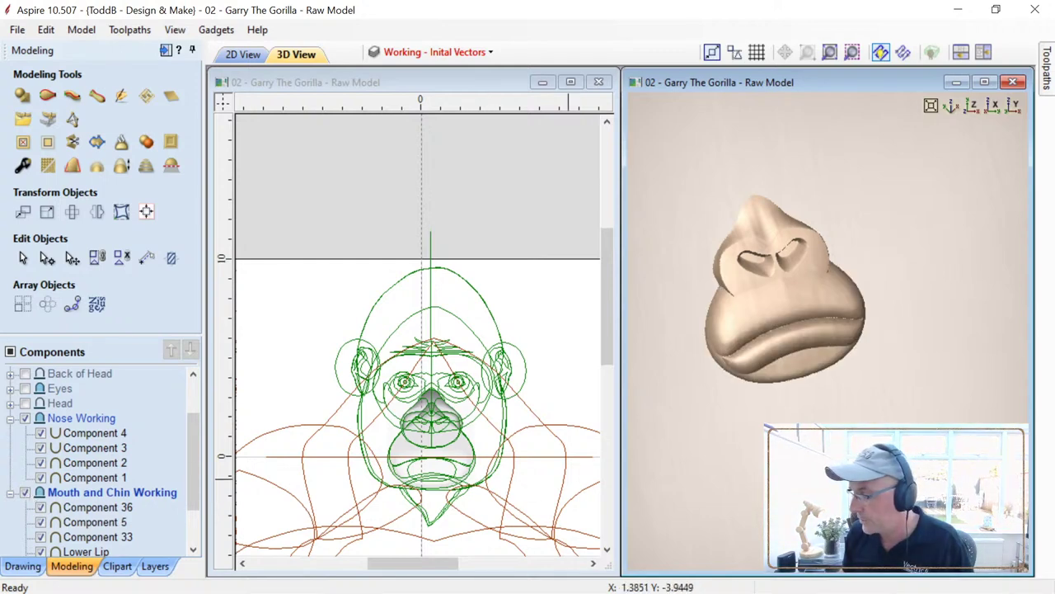
key("0")
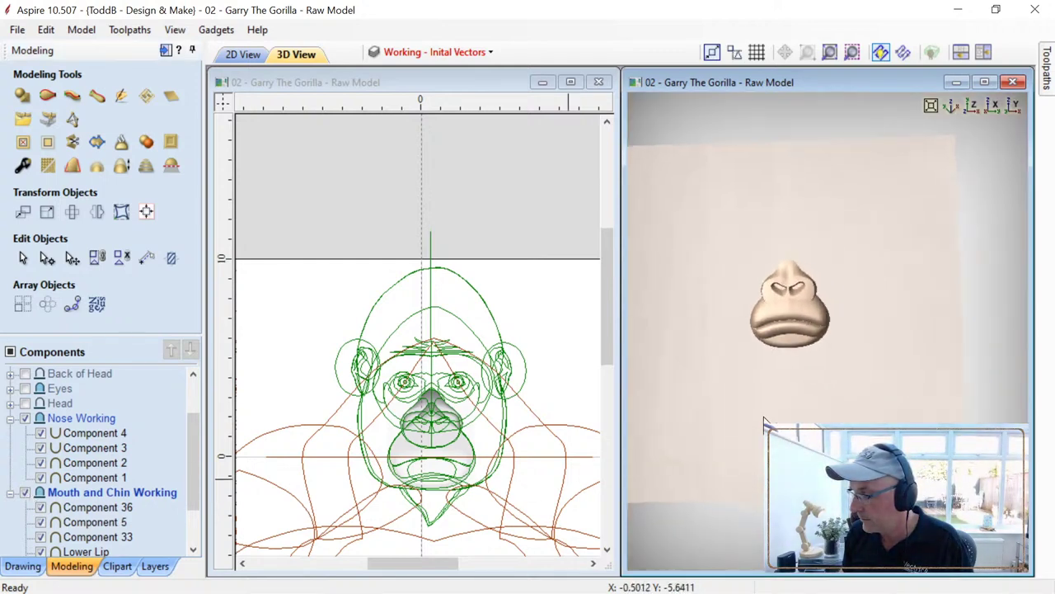
Step: Hide the Nose Working and Mouth and Chin Working levels and display the Head level on its own
left_click(25, 493)
left_click(25, 418)
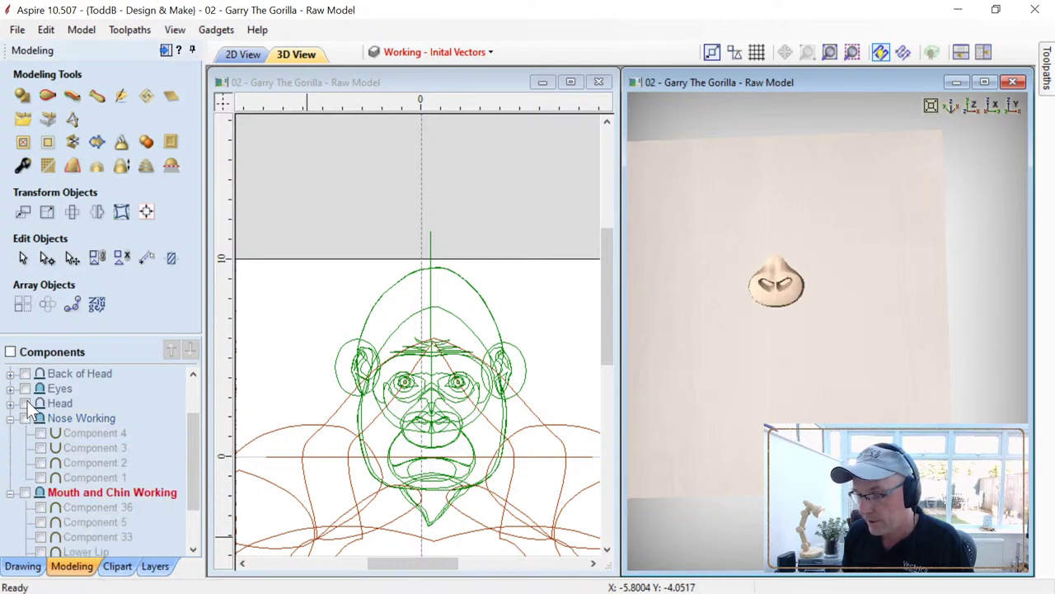
left_click(26, 403)
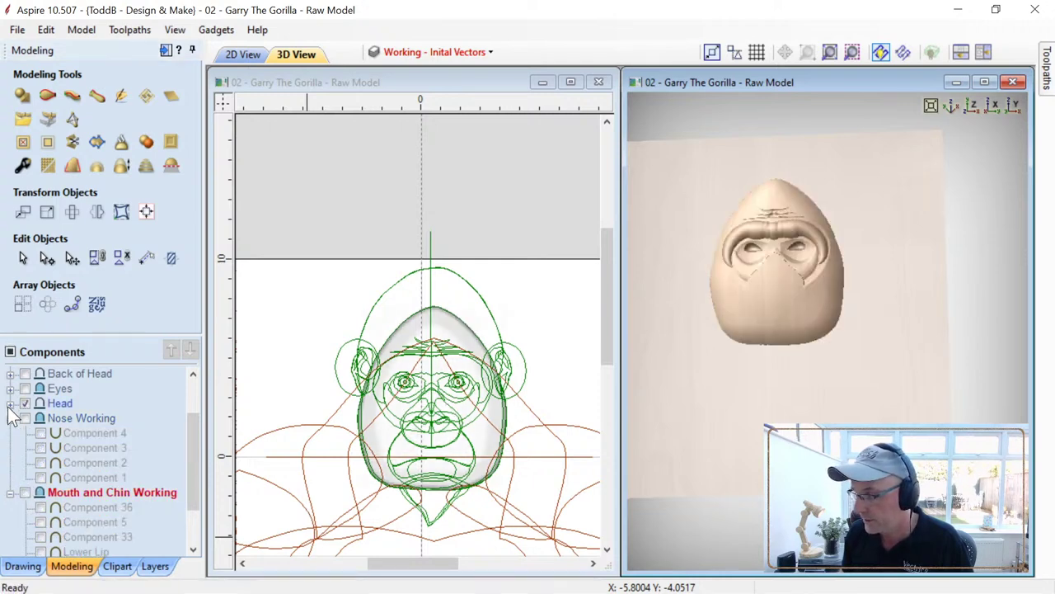
left_click_drag(697, 422, 812, 288)
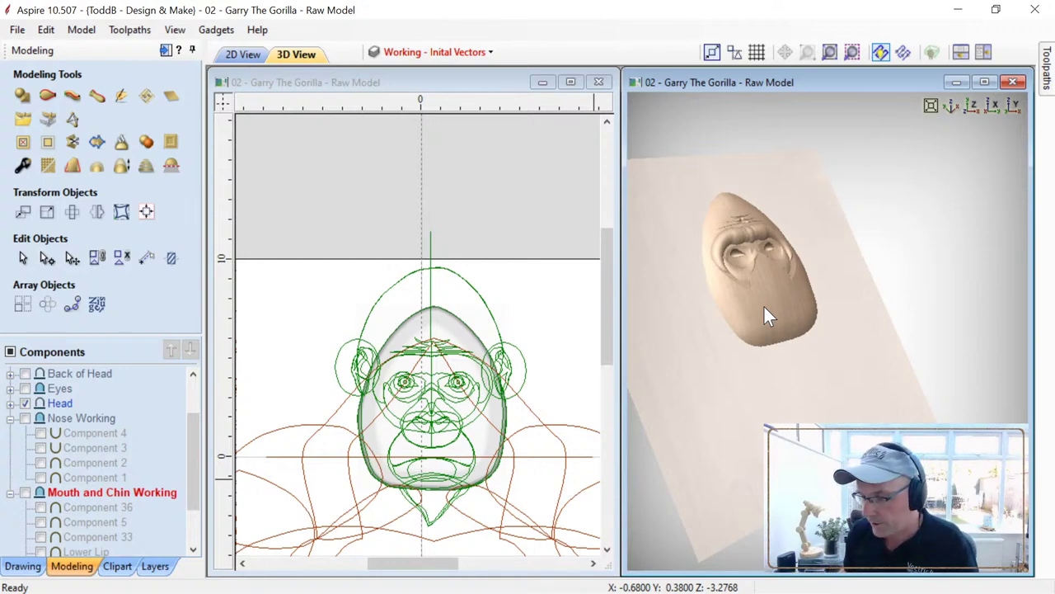
Step: Show the Nose Working and Mouth and Chin Working levels on the head and collapse their component lists
left_click(24, 419)
left_click(25, 493)
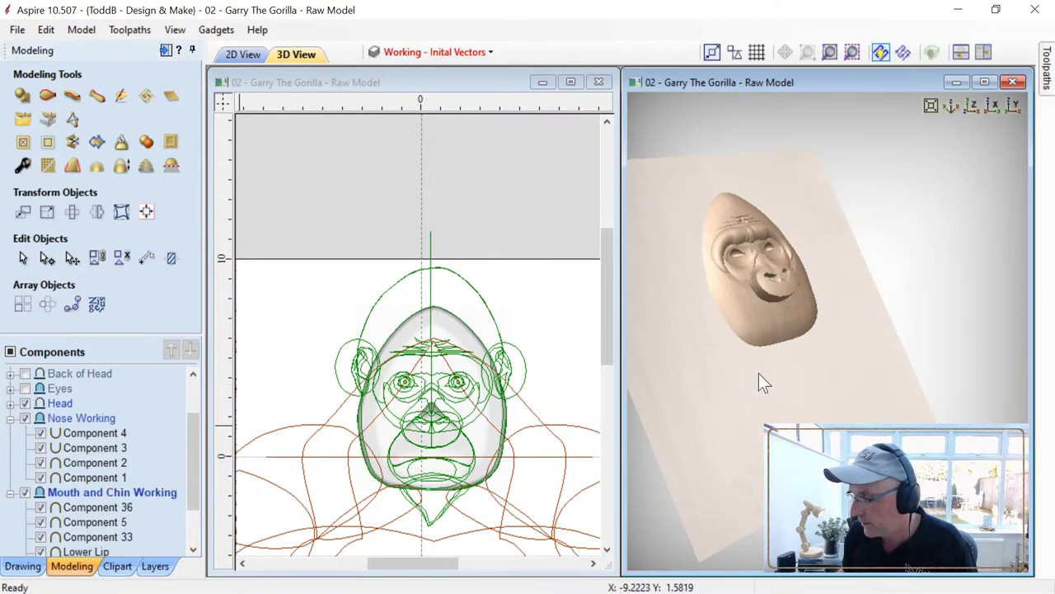
left_click_drag(759, 381, 593, 436)
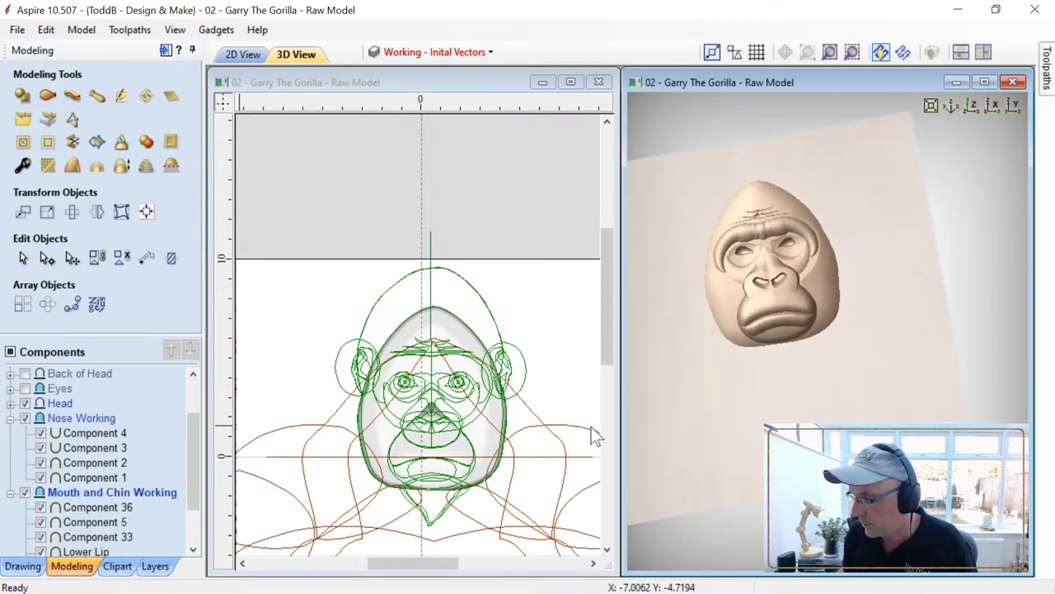
left_click(10, 418)
left_click(10, 432)
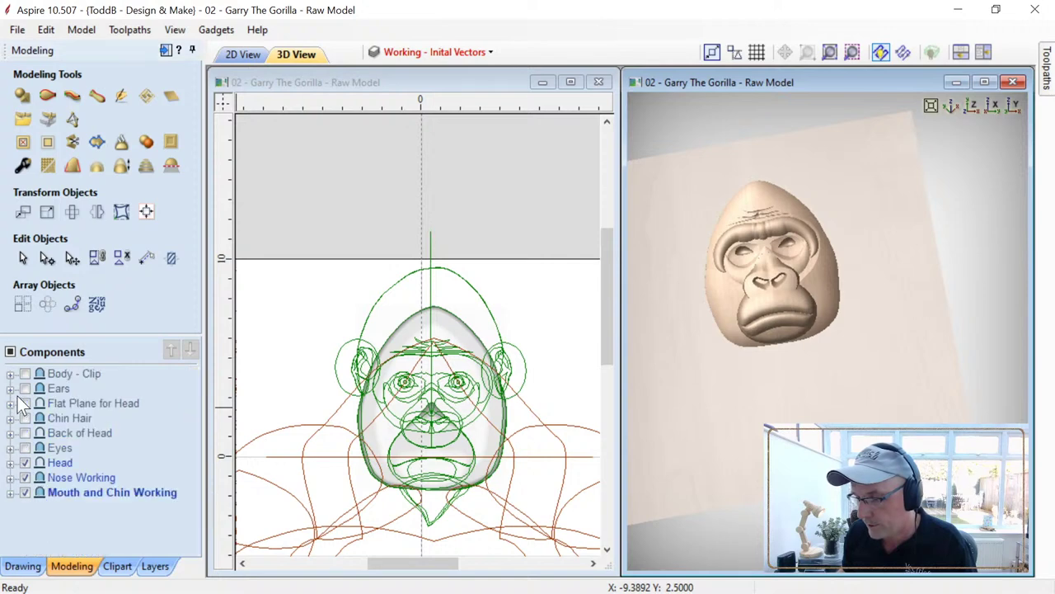
Step: Show the Eyes and Back of Head levels on the gorilla model
left_click(25, 448)
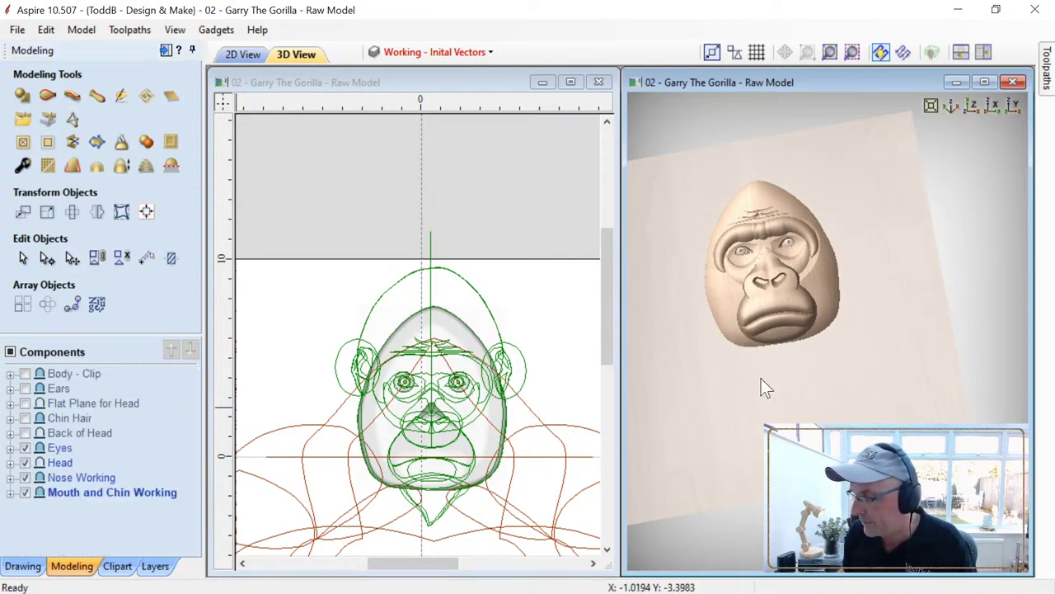
scroll(772, 381, "up", 2)
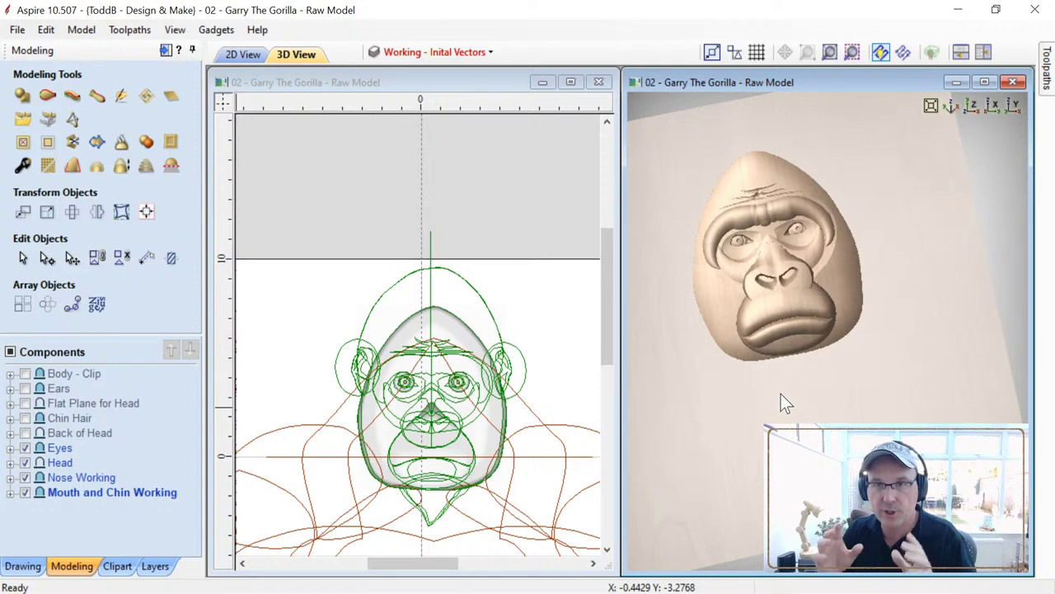
left_click(25, 432)
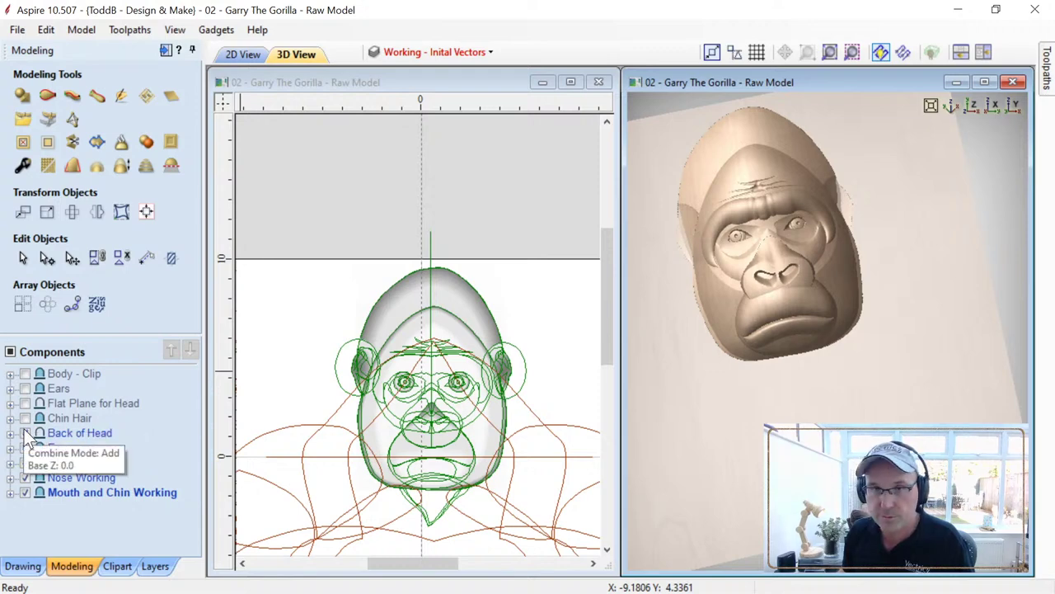
Step: Show the Chin Hair, Flat Plane for Head and Ears levels to complete the gorilla's head
left_click(26, 419)
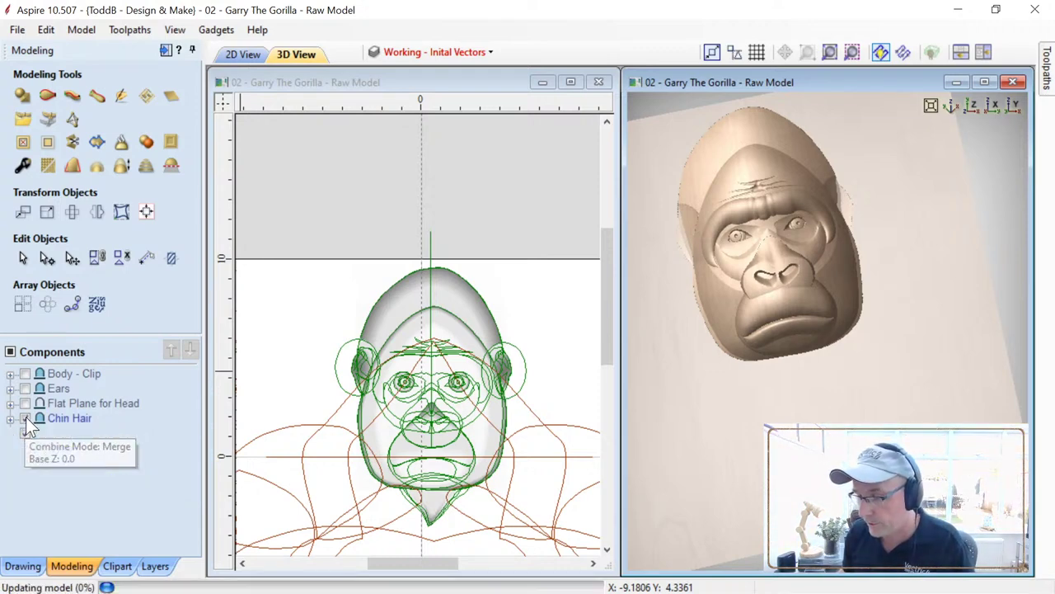
left_click_drag(849, 445, 886, 519)
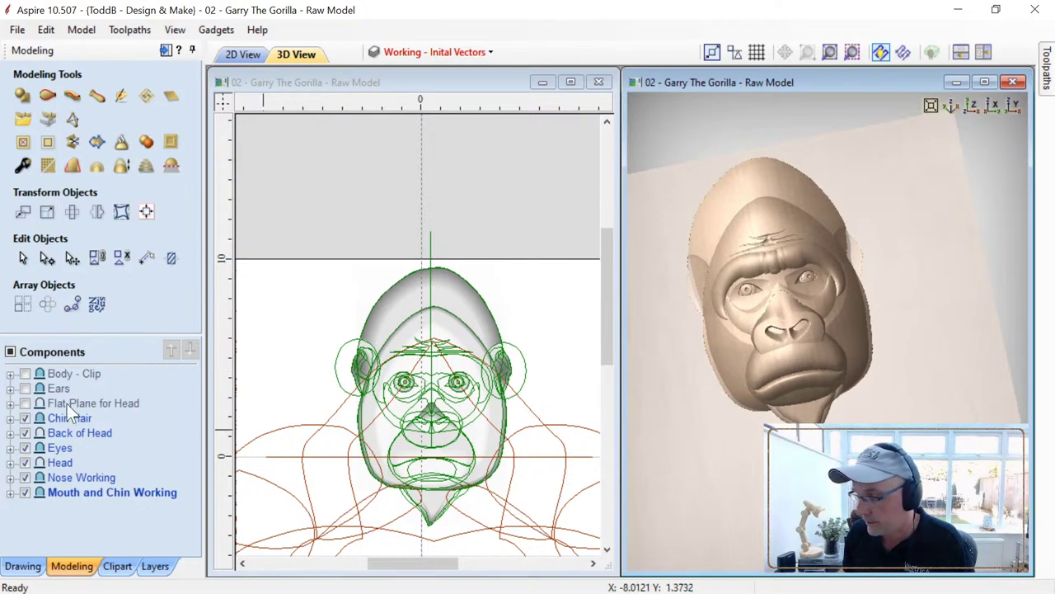
left_click(24, 404)
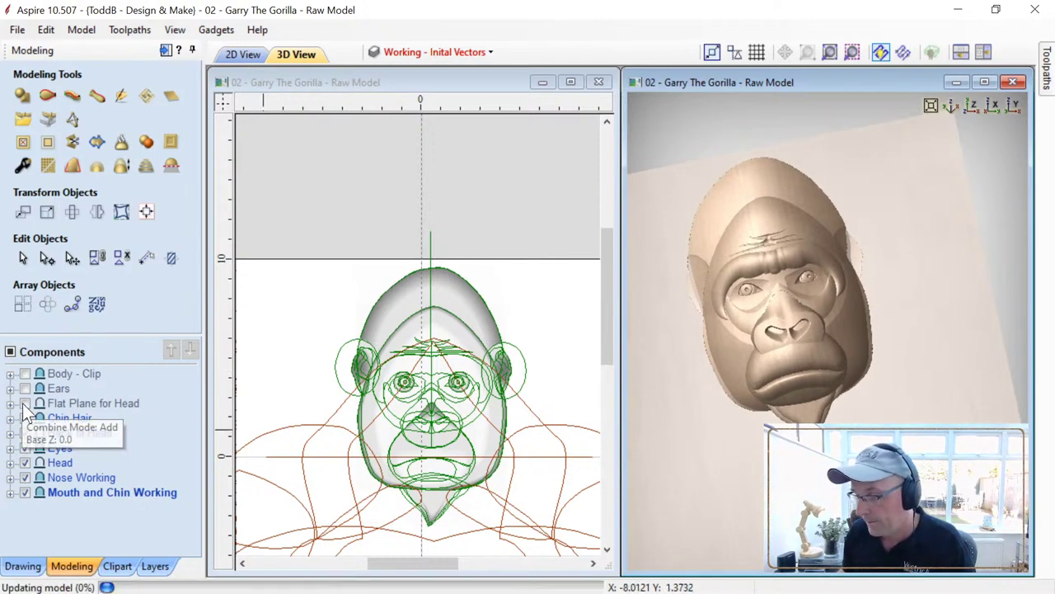
left_click_drag(666, 500, 700, 436)
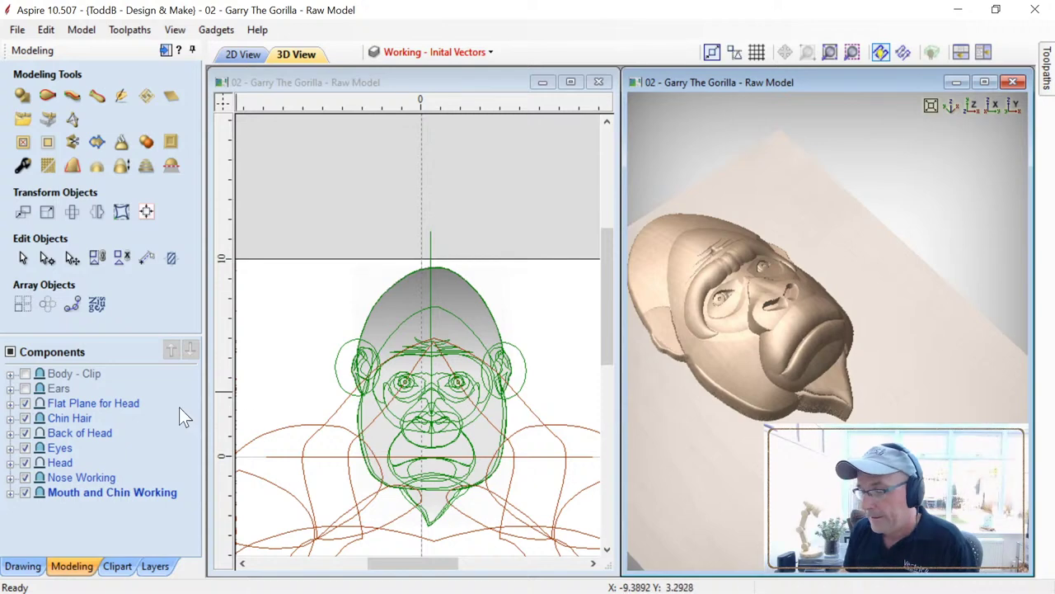
left_click(25, 390)
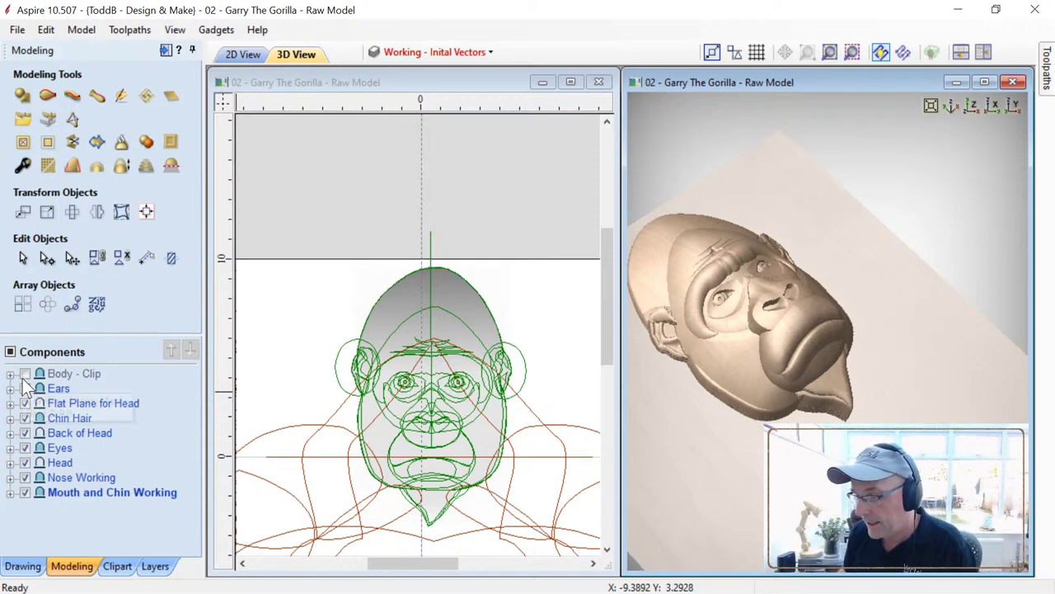
Step: Show the Body - Clip level with the gorilla's head and make the Crop Vector layer visible
left_click(26, 373)
left_click_drag(958, 412, 891, 396)
scroll(352, 280, "down", 2)
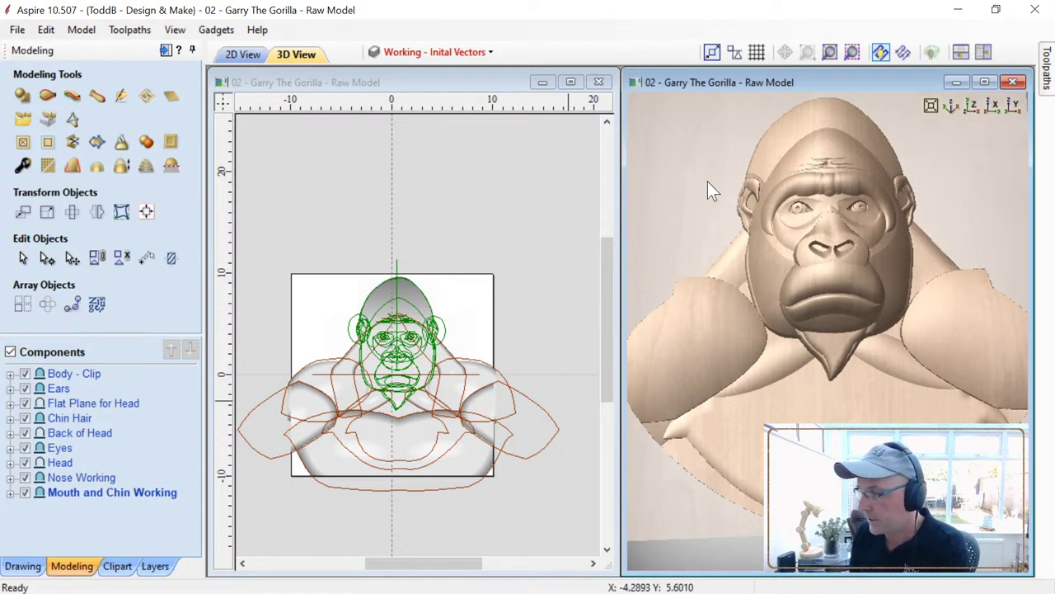
left_click(480, 52)
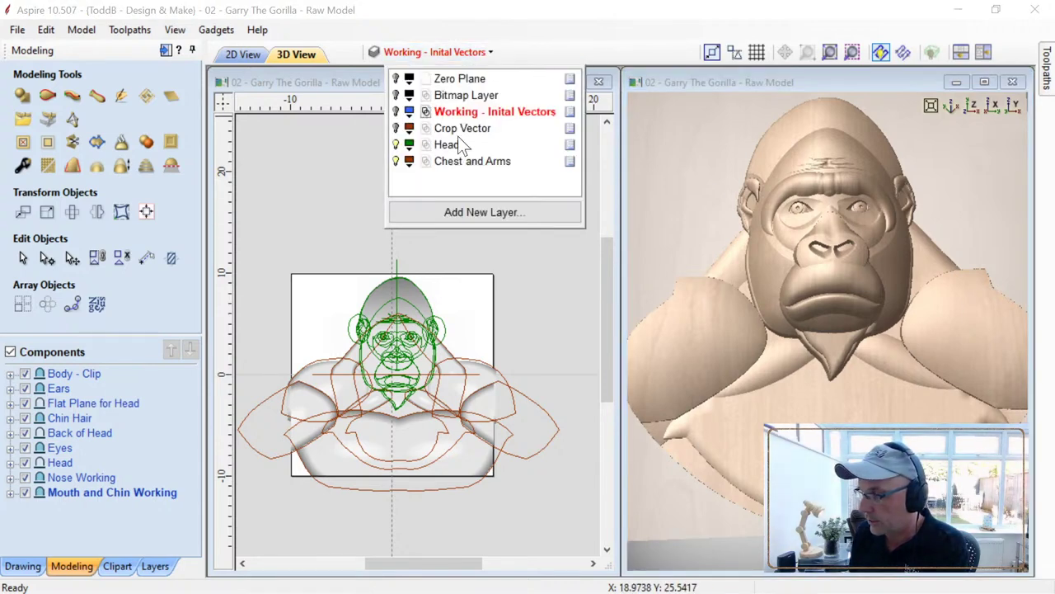
left_click(395, 128)
left_click(349, 166)
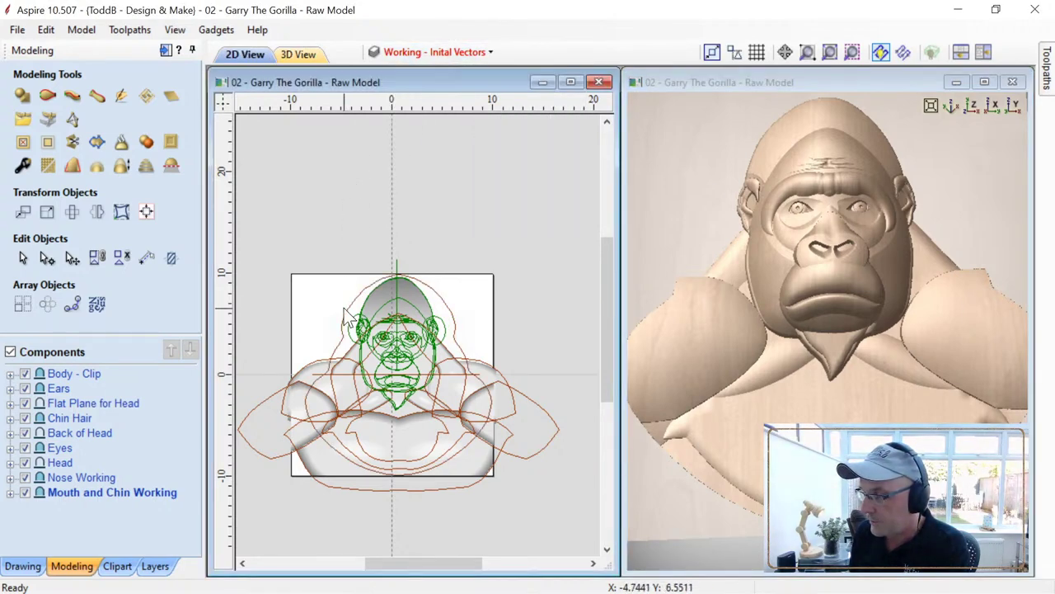
Step: Examine the Body - Clip level's clipping option and its shoulder and chest components against the crop vector
right_click(52, 374)
mouse_move(93, 467)
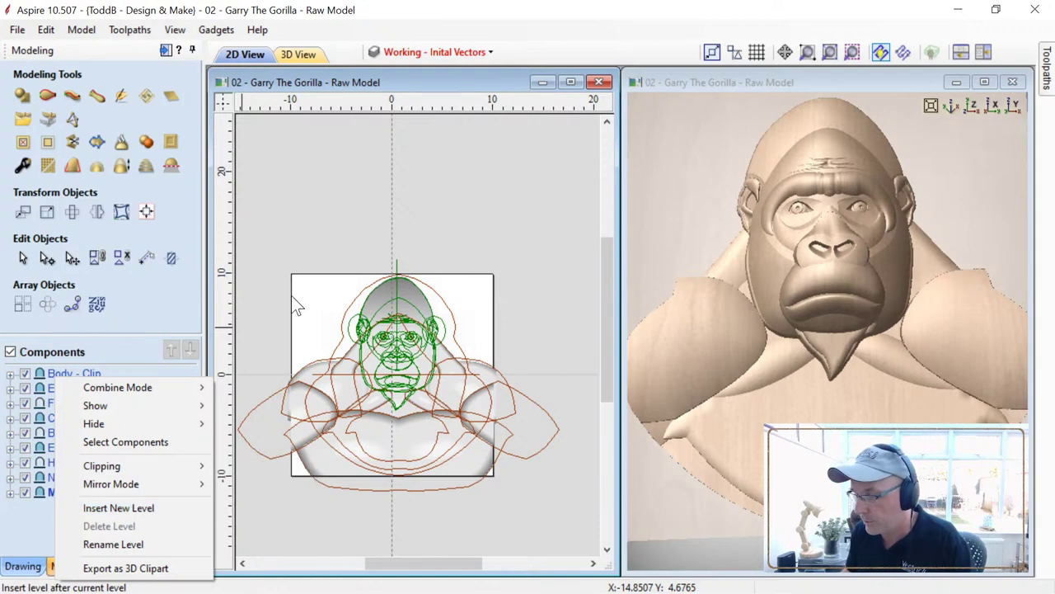
left_click(274, 378)
left_click(305, 381)
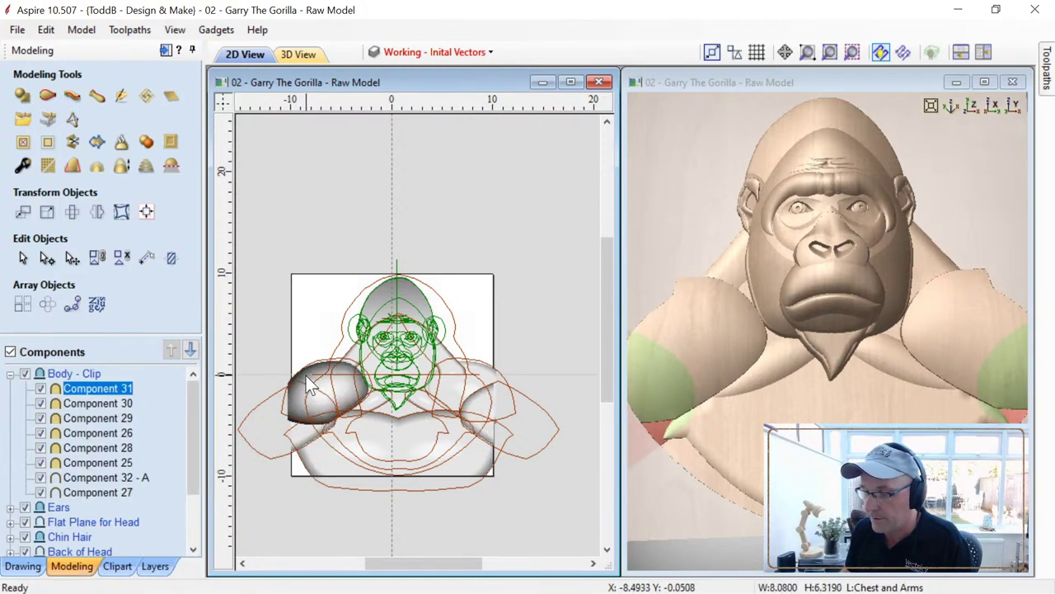
left_click(309, 460)
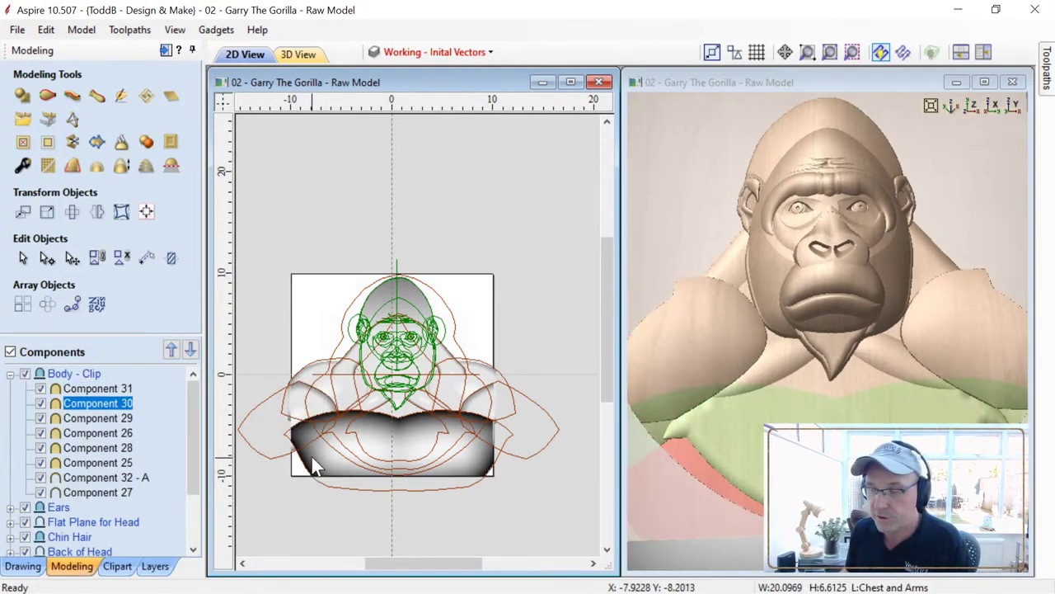
scroll(711, 528, "down", 3)
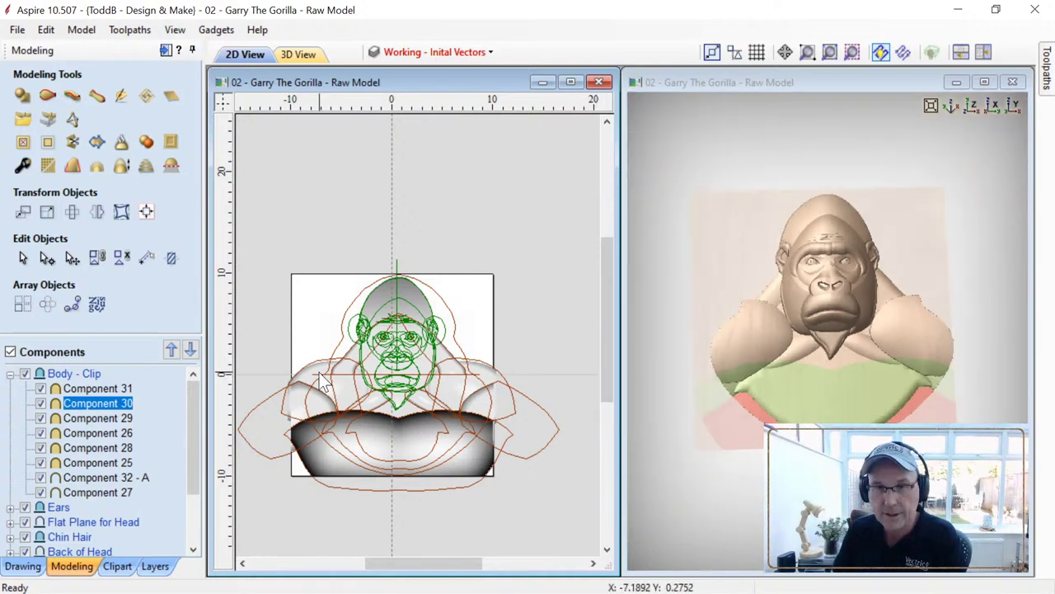
left_click(306, 248)
left_click_drag(694, 419, 783, 404)
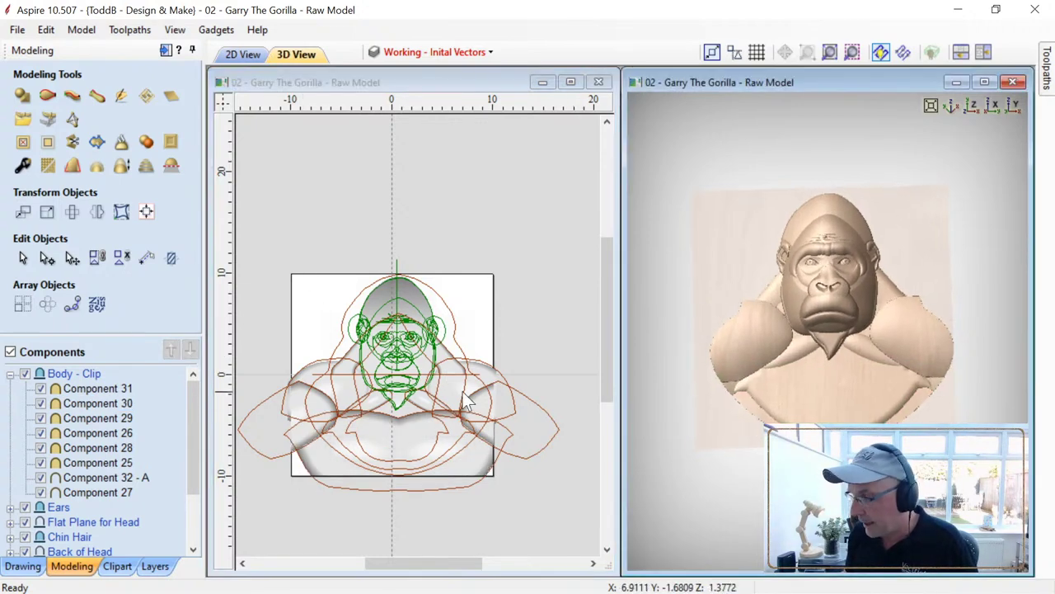
left_click(10, 375)
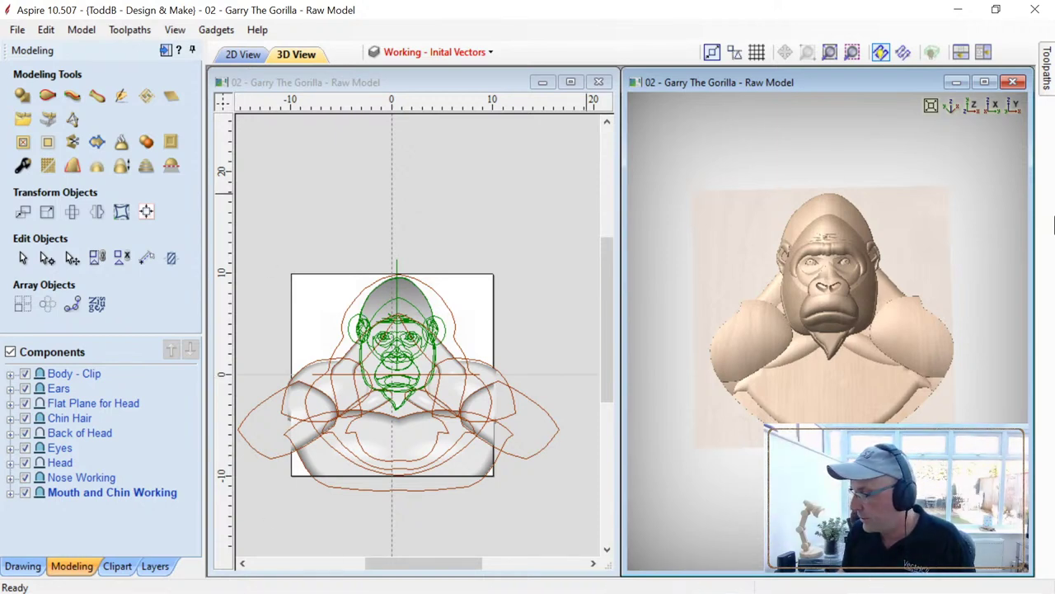
Step: Maximise the 3D view and insert a new level above Body - Clip
left_click(985, 82)
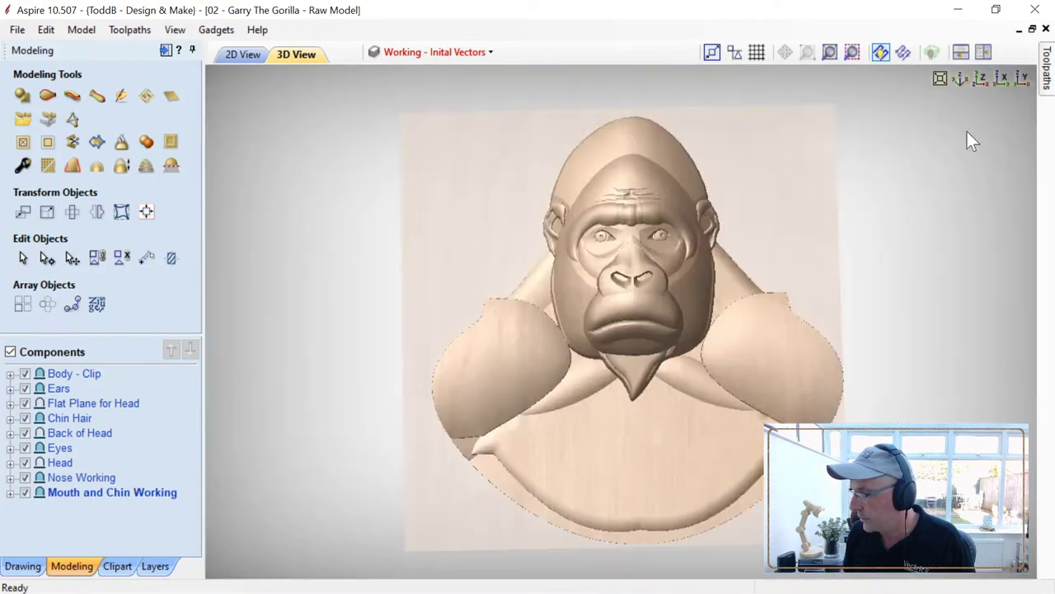
mouse_move(769, 357)
left_mouse_down()
mouse_move(642, 356)
mouse_move(574, 409)
mouse_move(593, 416)
left_mouse_up()
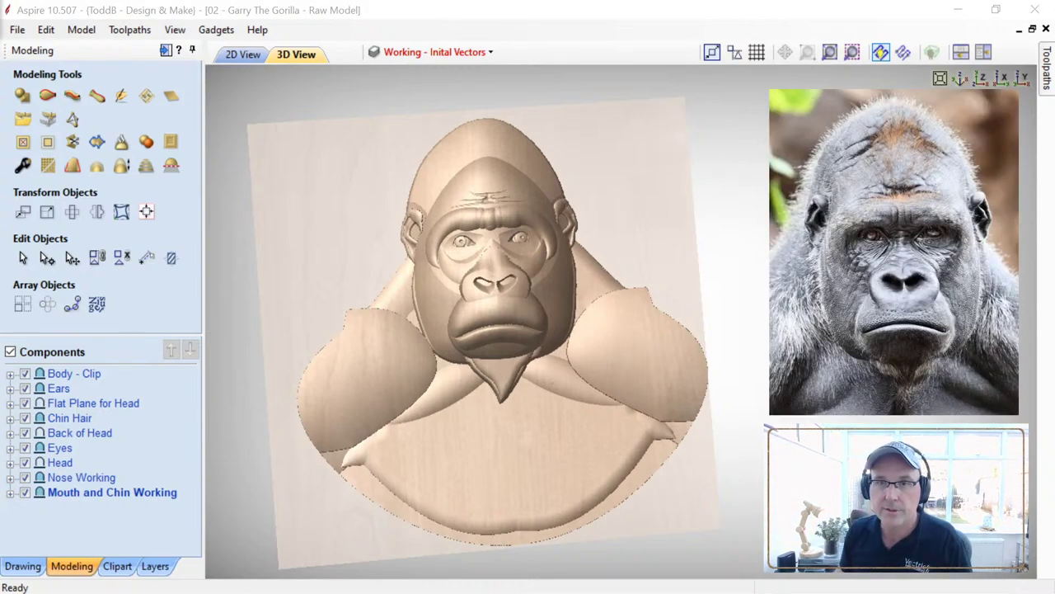
right_click(68, 375)
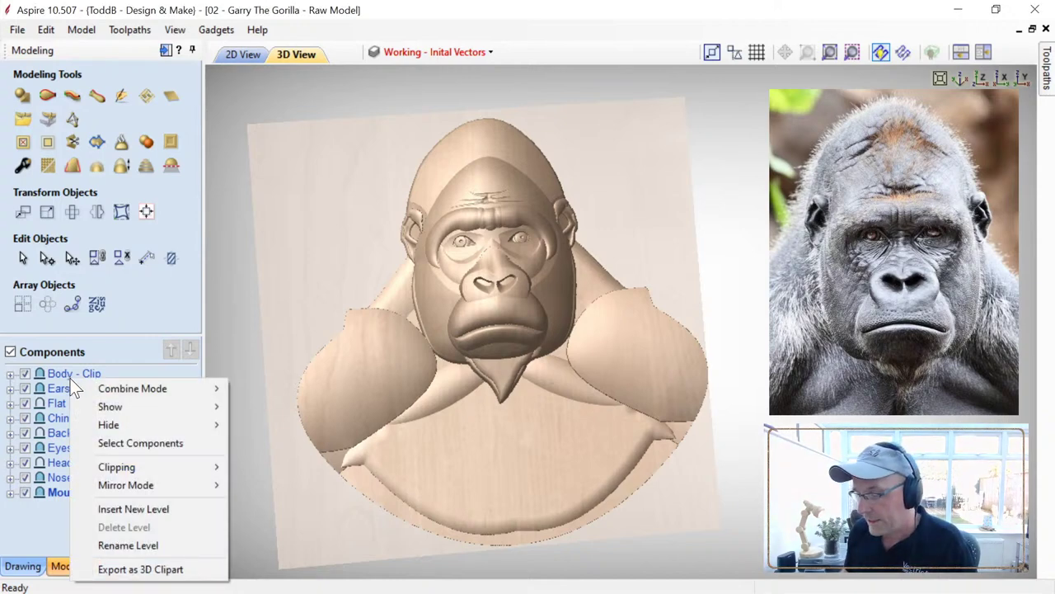
left_click(124, 507)
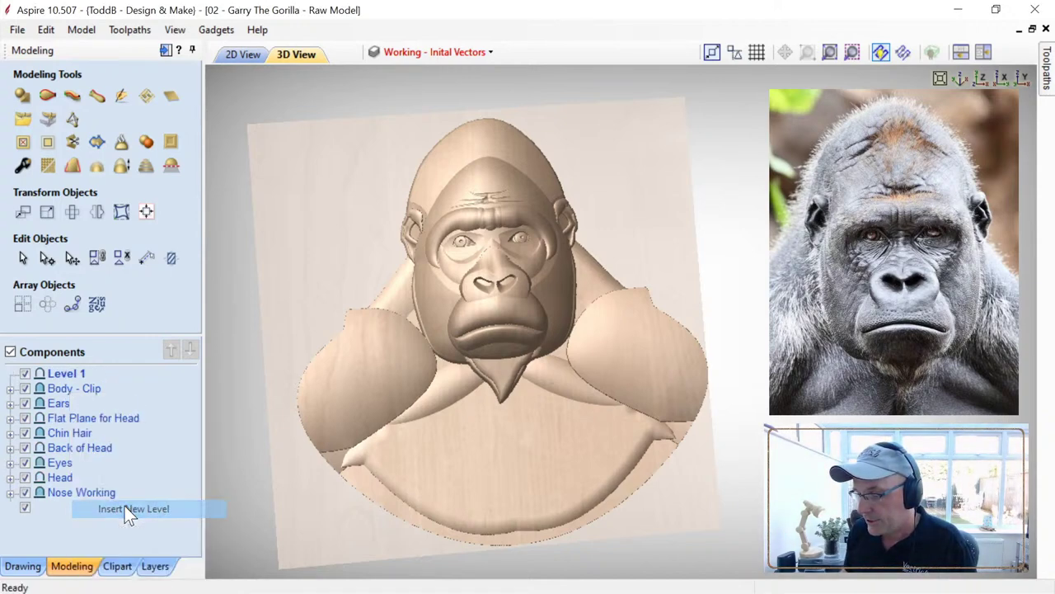
left_click(54, 373)
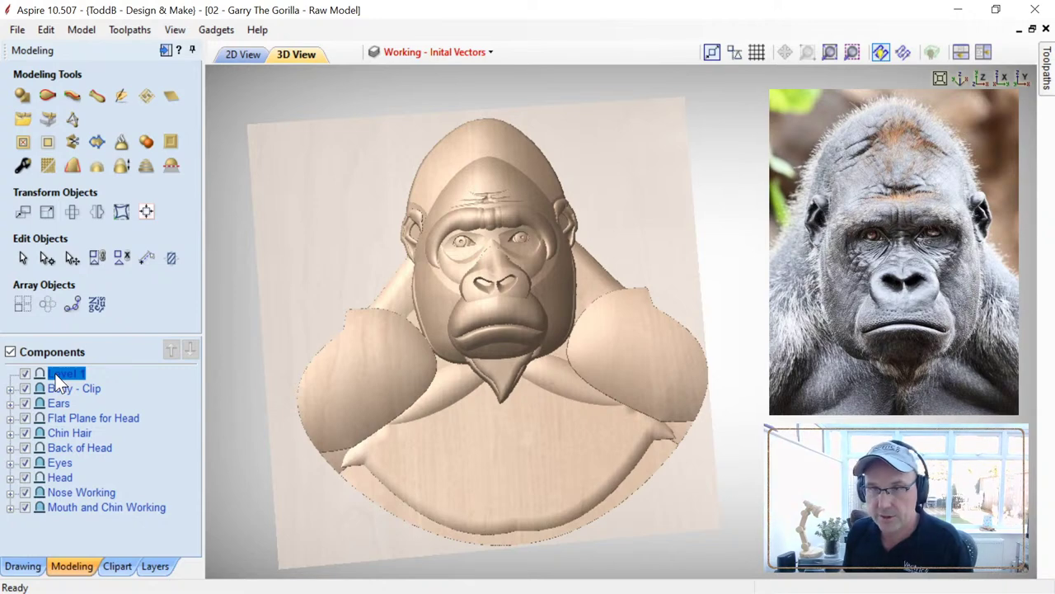
Step: Create a component in Level 1 from the whole visible model and show only that level
left_click(147, 140)
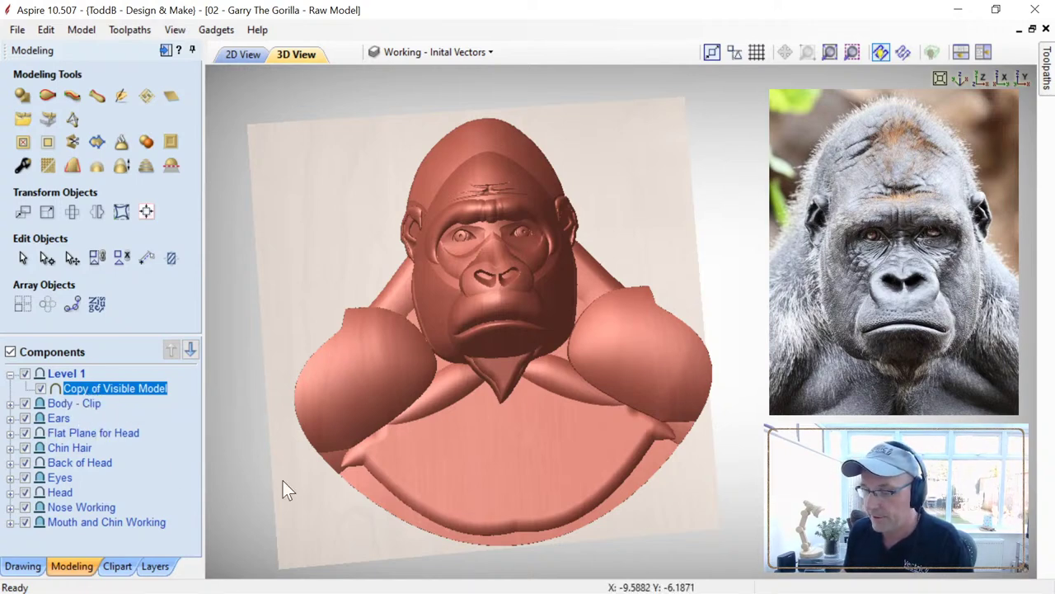
left_click_drag(283, 480, 156, 416)
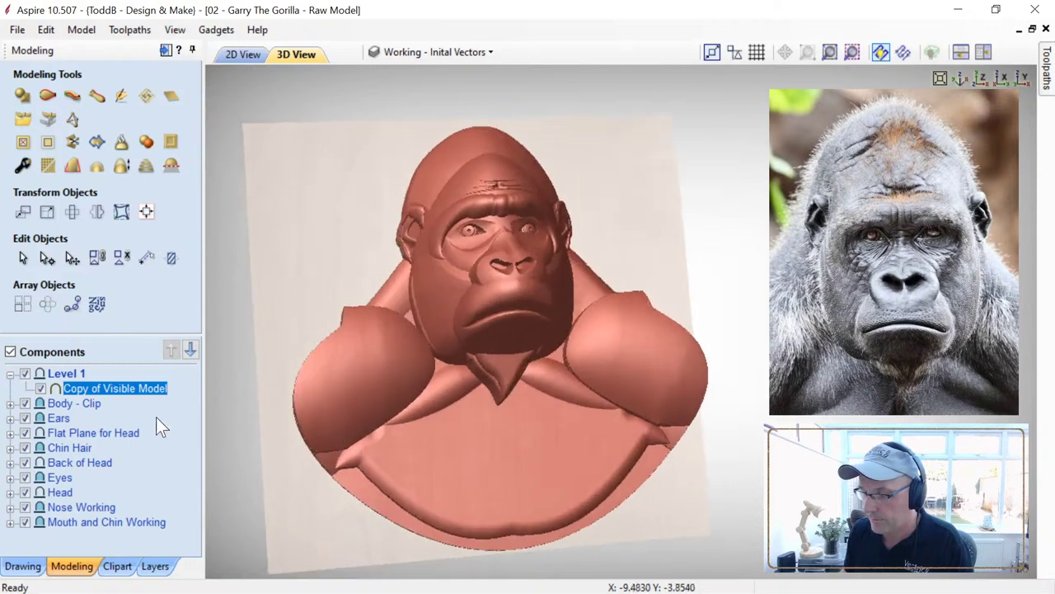
right_click(66, 374)
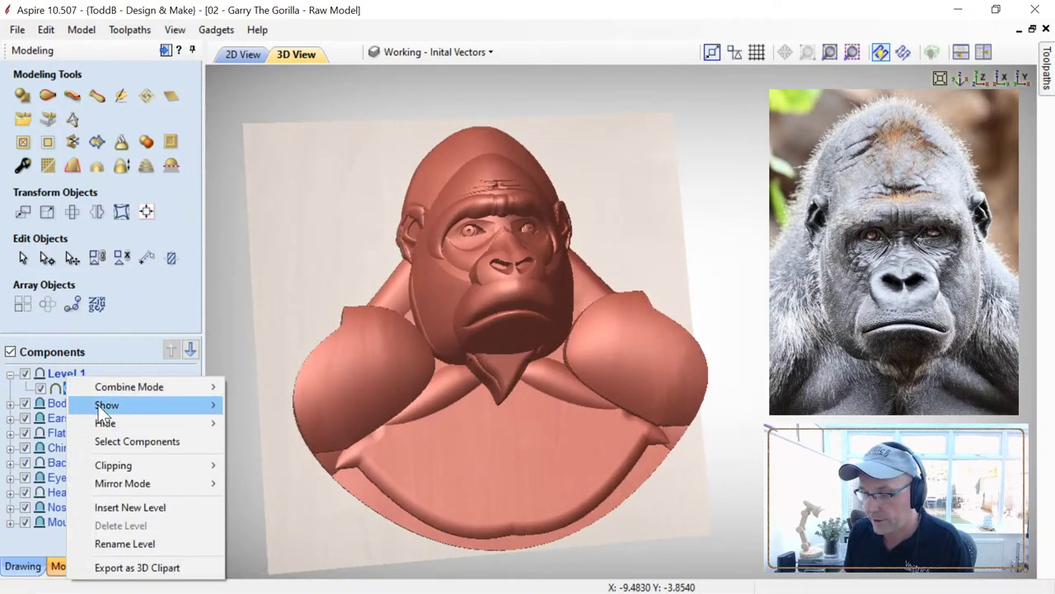
mouse_move(98, 404)
left_click(272, 424)
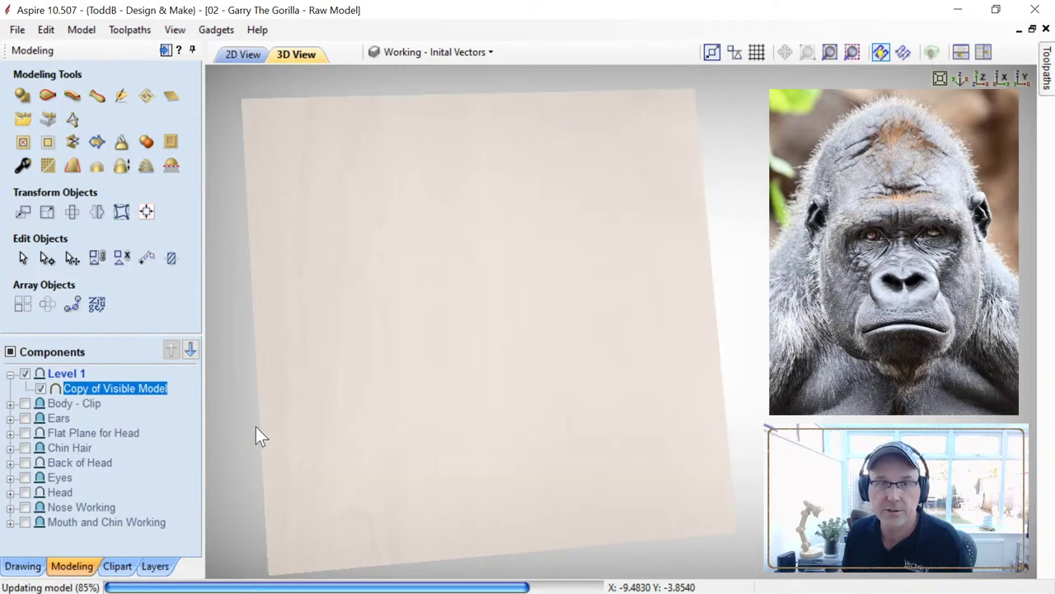
left_click_drag(282, 417, 650, 302)
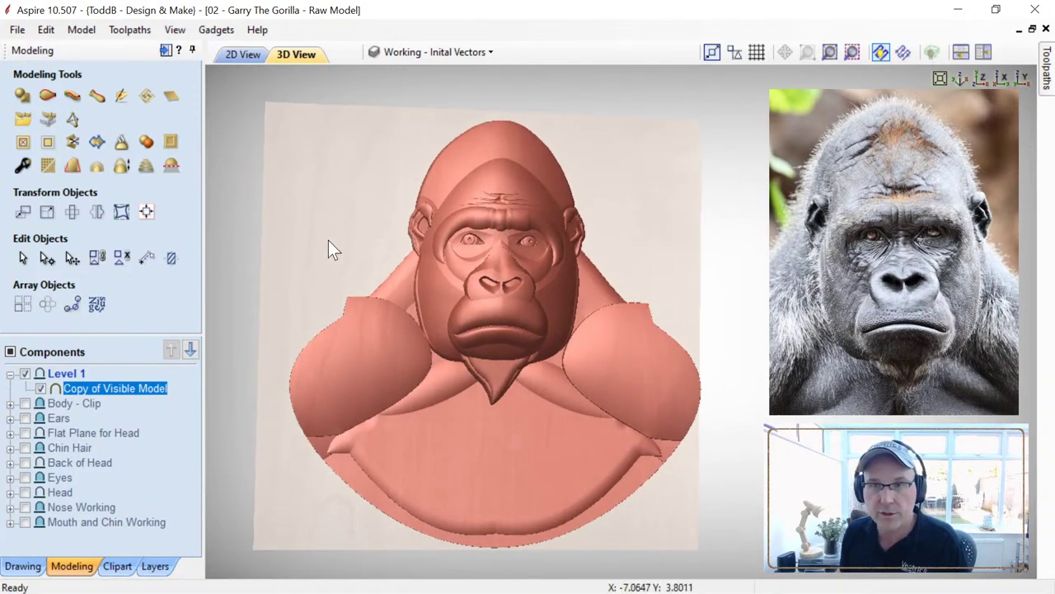
Step: Try about half-strength smoothing on the merged full-body copy, and delete that copy from Level 1
left_click(48, 167)
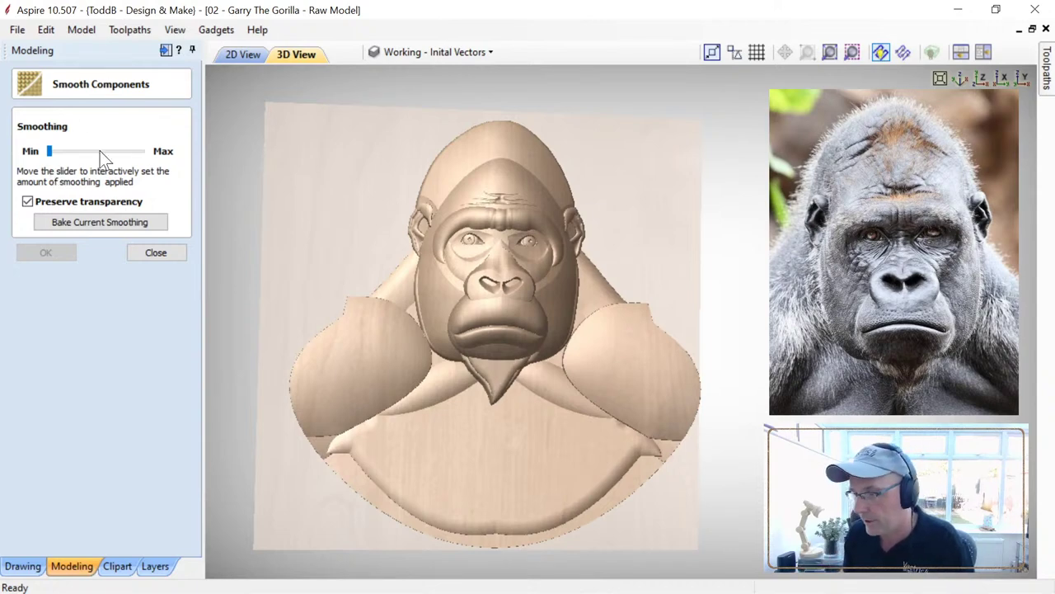
left_click_drag(49, 151, 94, 150)
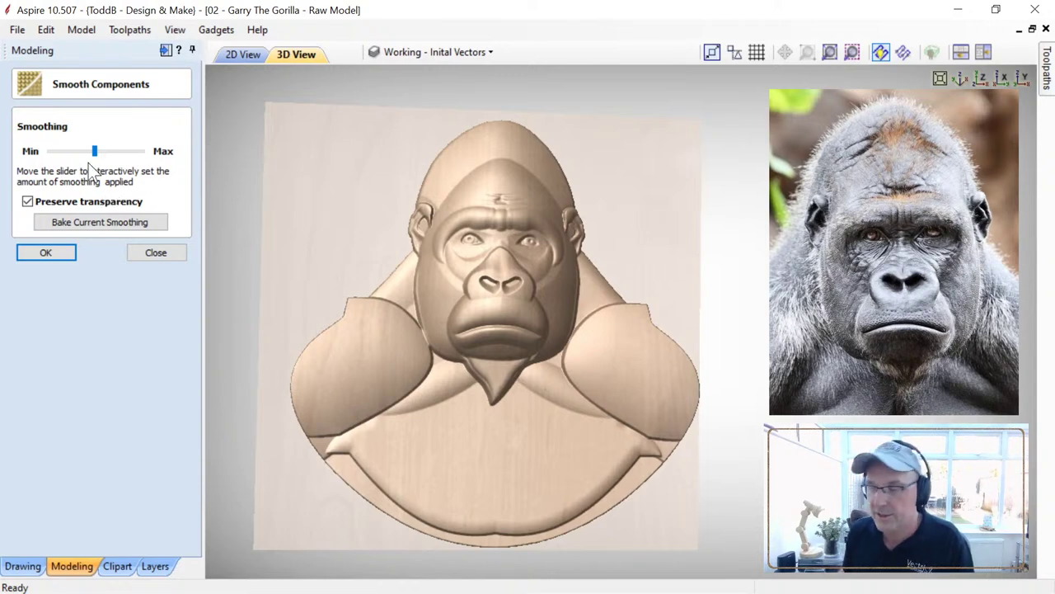
left_click_drag(385, 238, 375, 245)
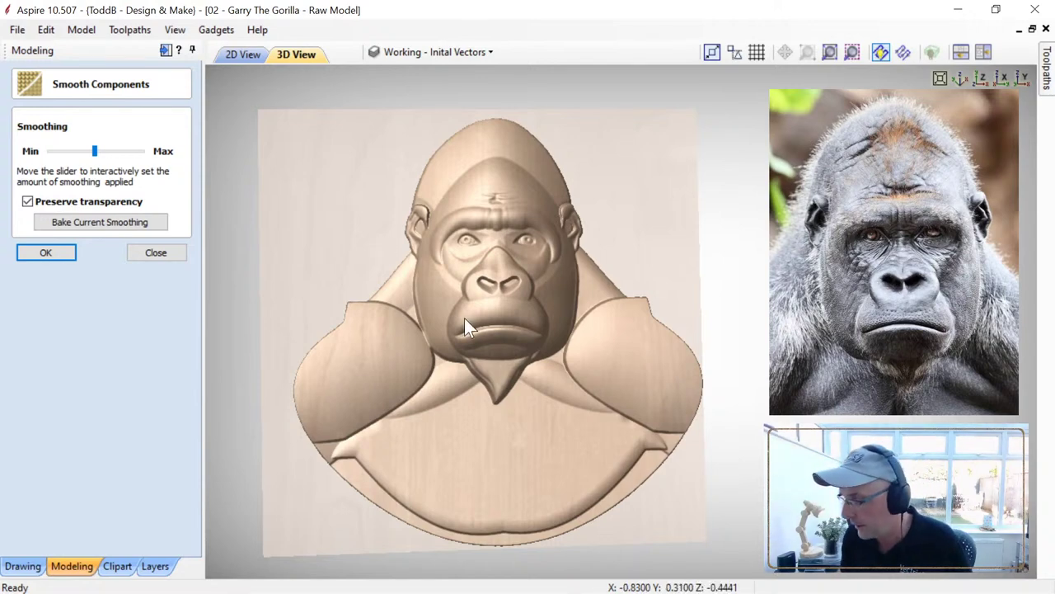
left_click_drag(464, 317, 447, 319)
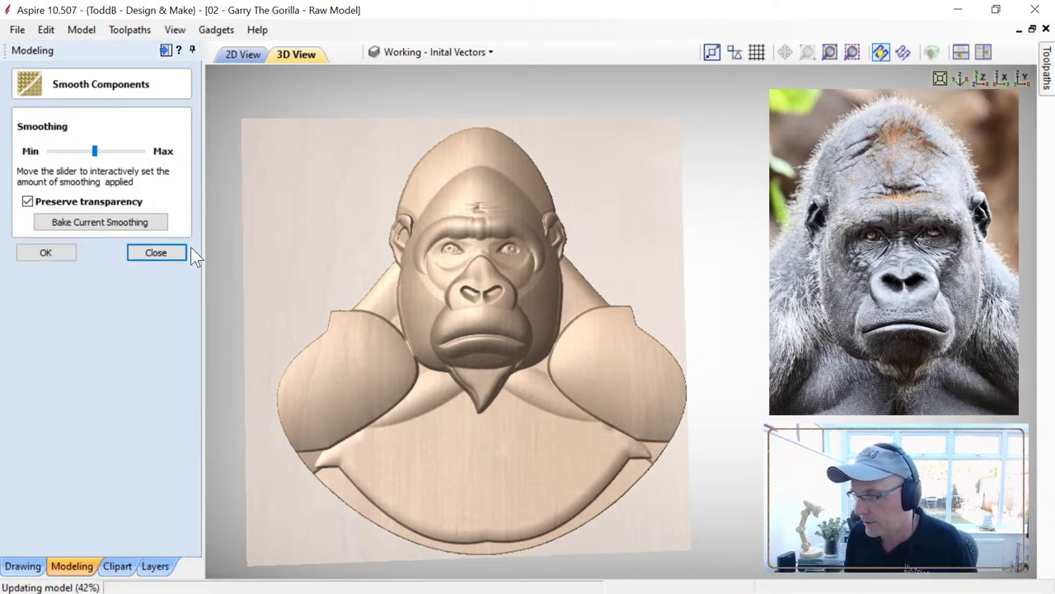
left_click(148, 254)
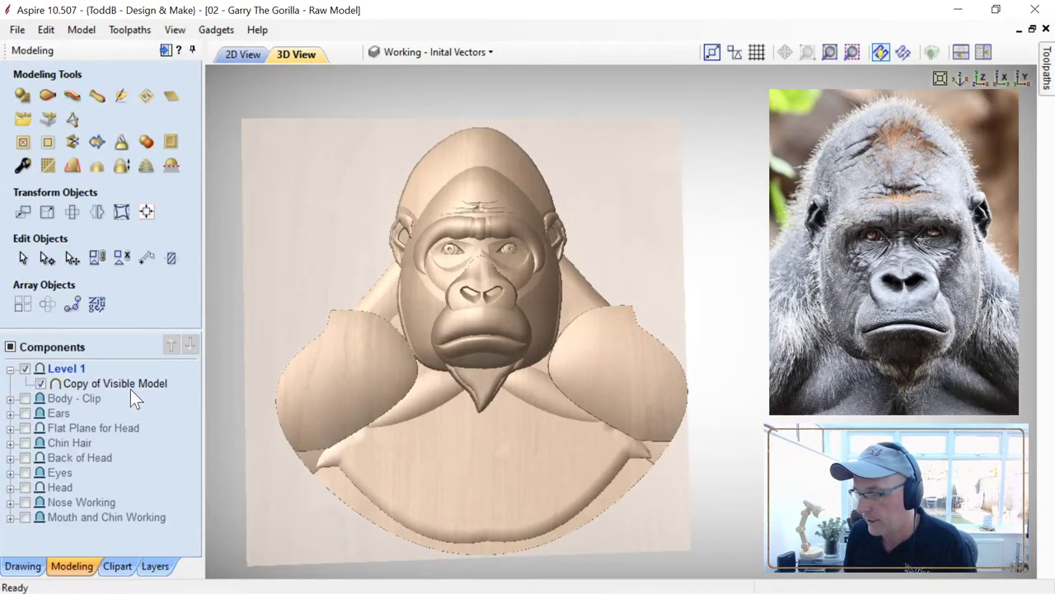
left_click(130, 388)
key("Delete")
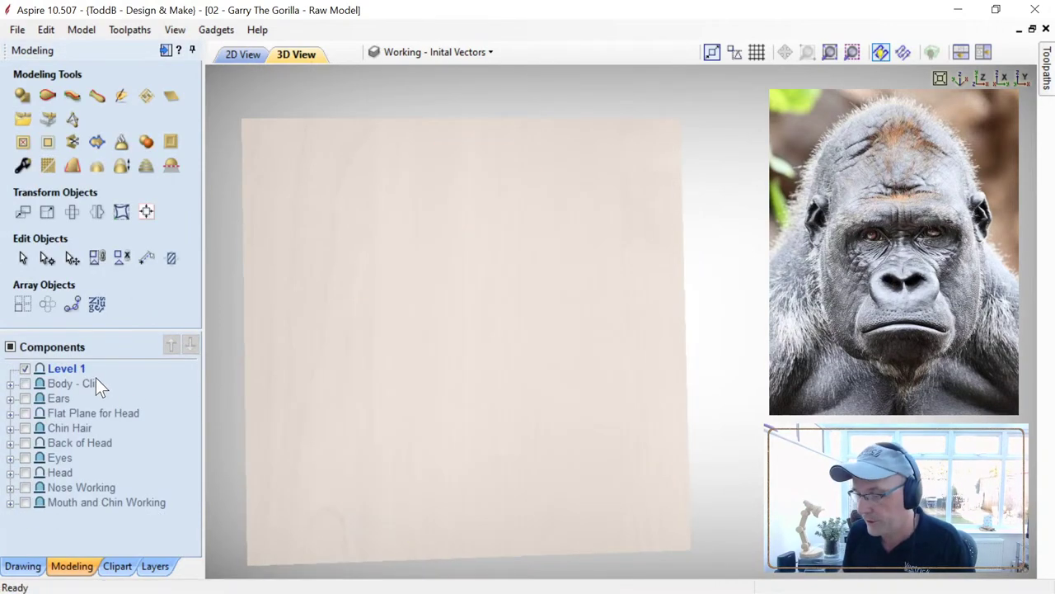
Step: Show the Mouth and Chin Working, Nose Working, Head, Back of Head, Chin Hair and Flat Plane for Head levels
left_click(24, 502)
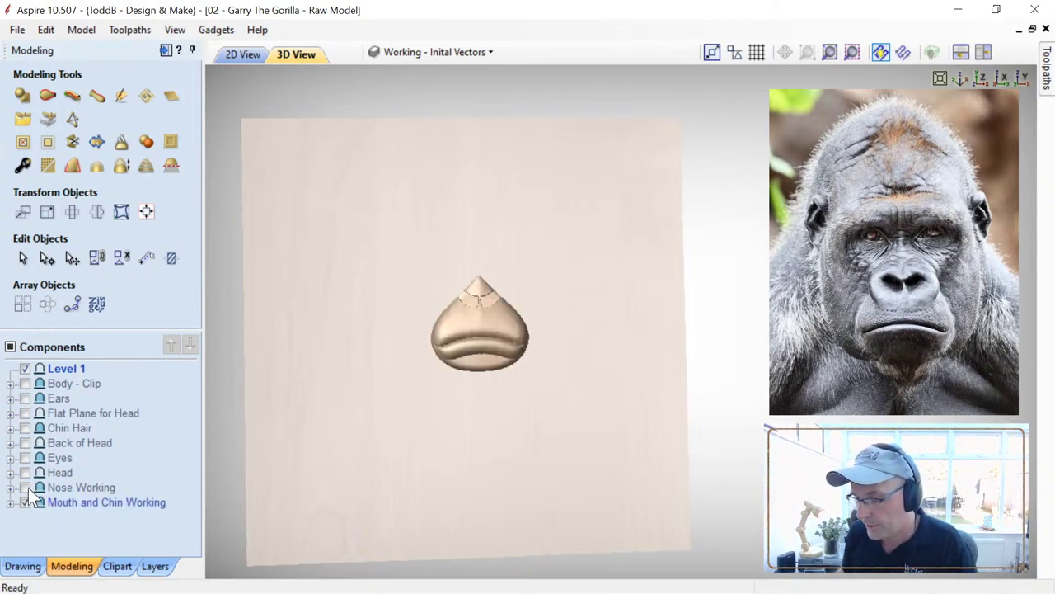
left_click(25, 487)
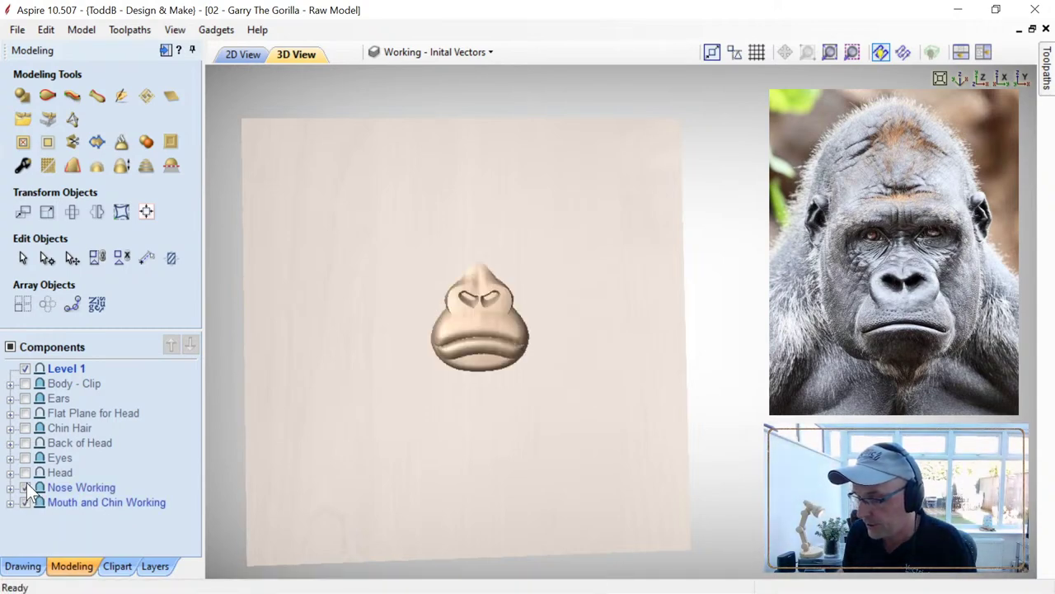
left_click(25, 472)
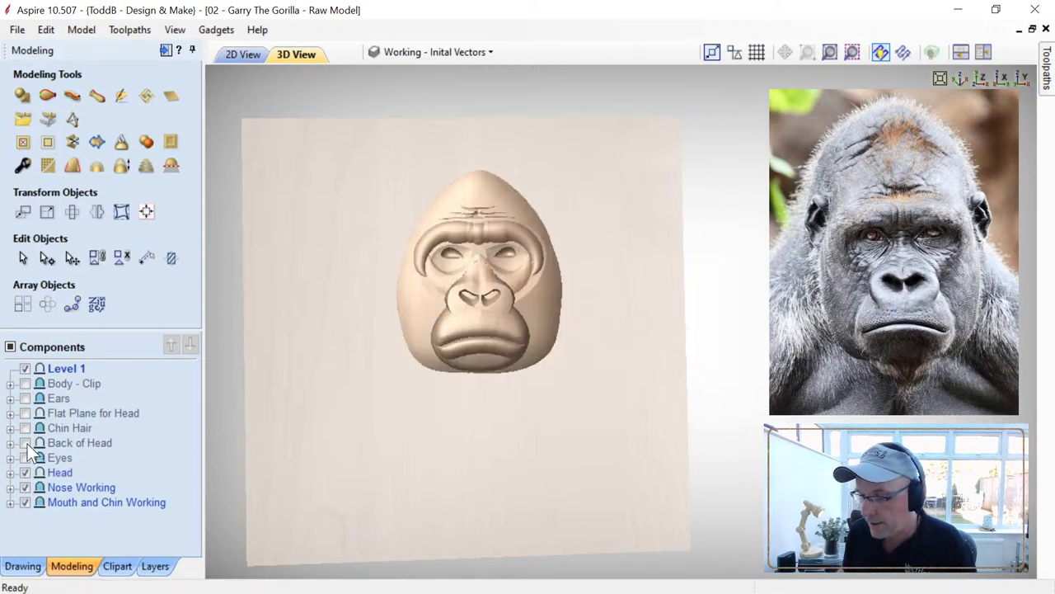
left_click(25, 442)
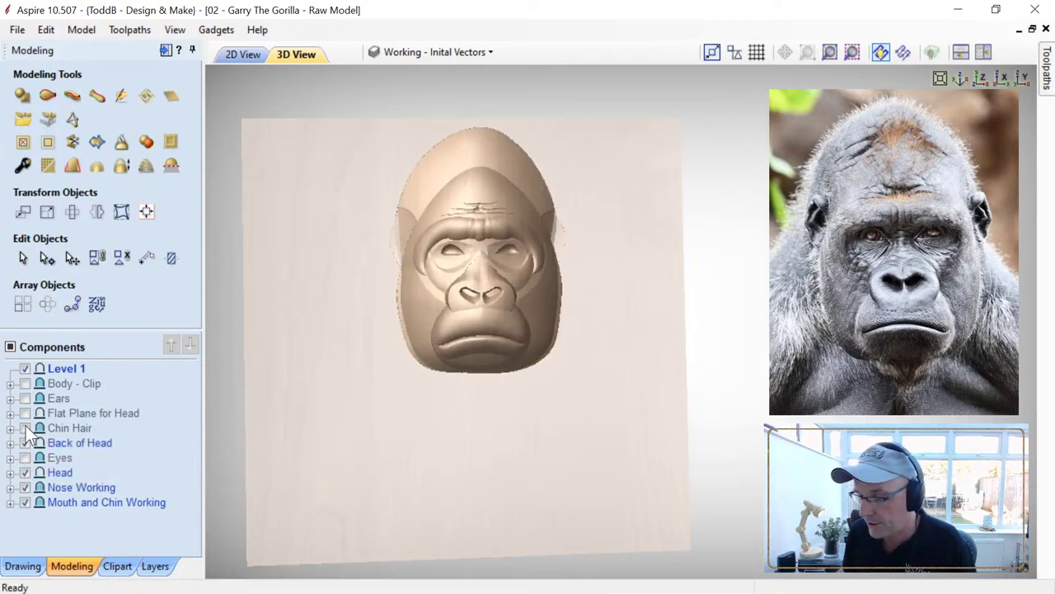
left_click(25, 428)
left_click(25, 413)
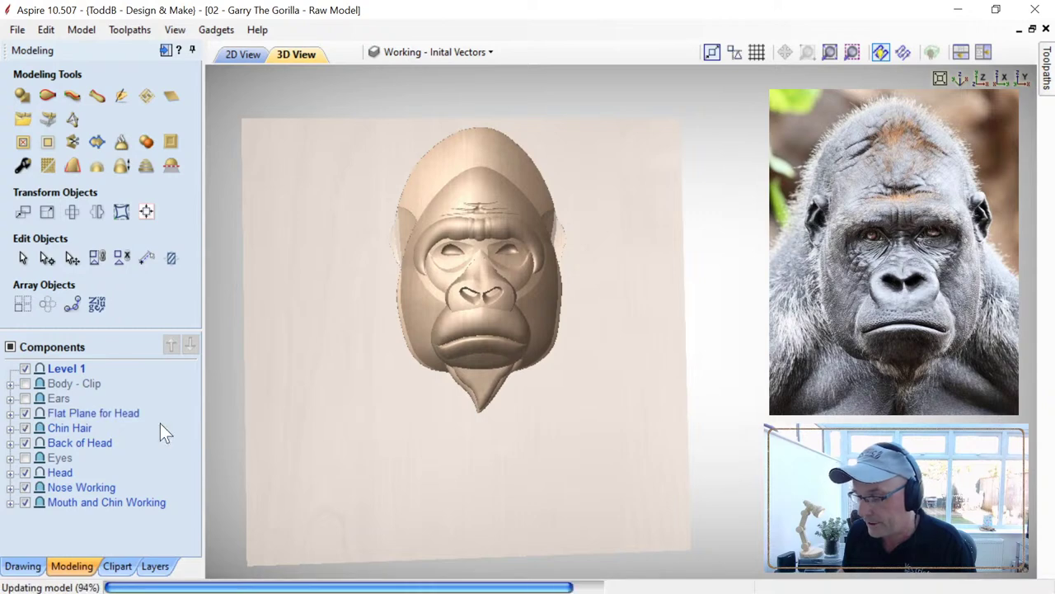
left_click_drag(325, 431, 354, 414)
left_click_drag(564, 398, 547, 429)
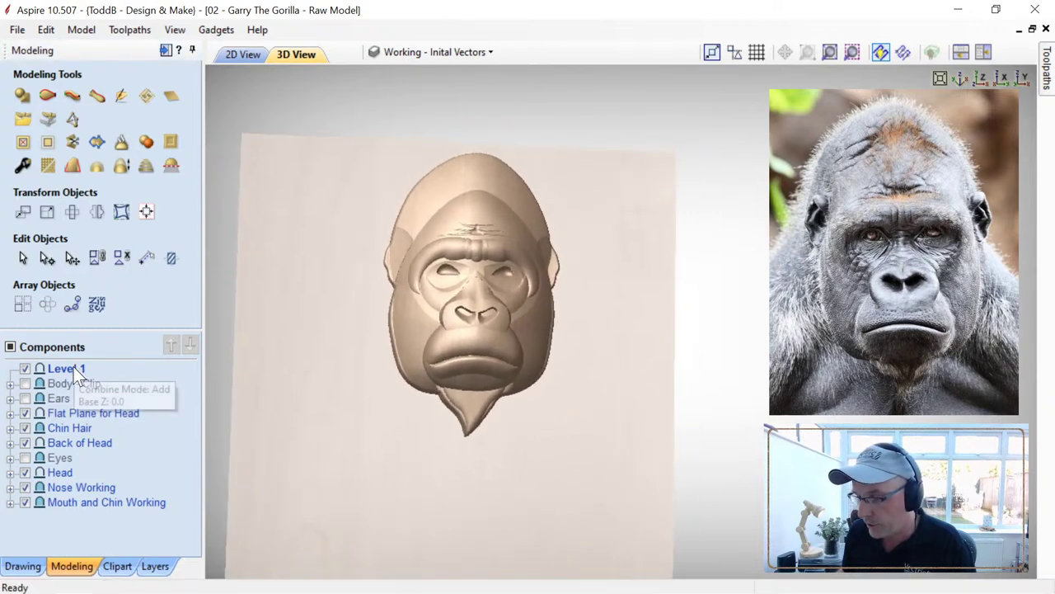
Step: Create a merged component of the visible head in Level 1 and show only that level
left_click(148, 143)
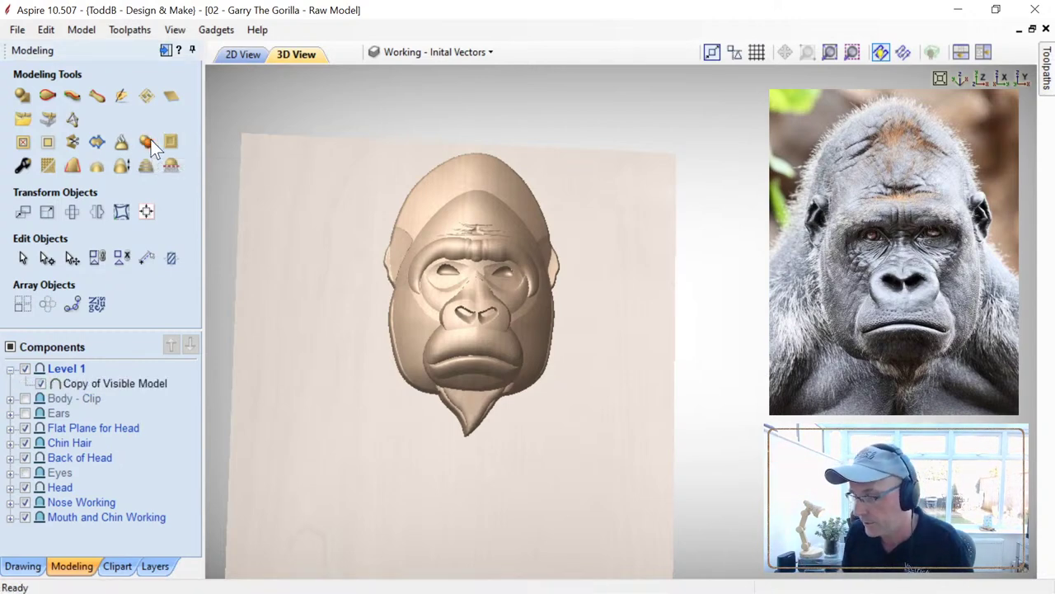
right_click(76, 372)
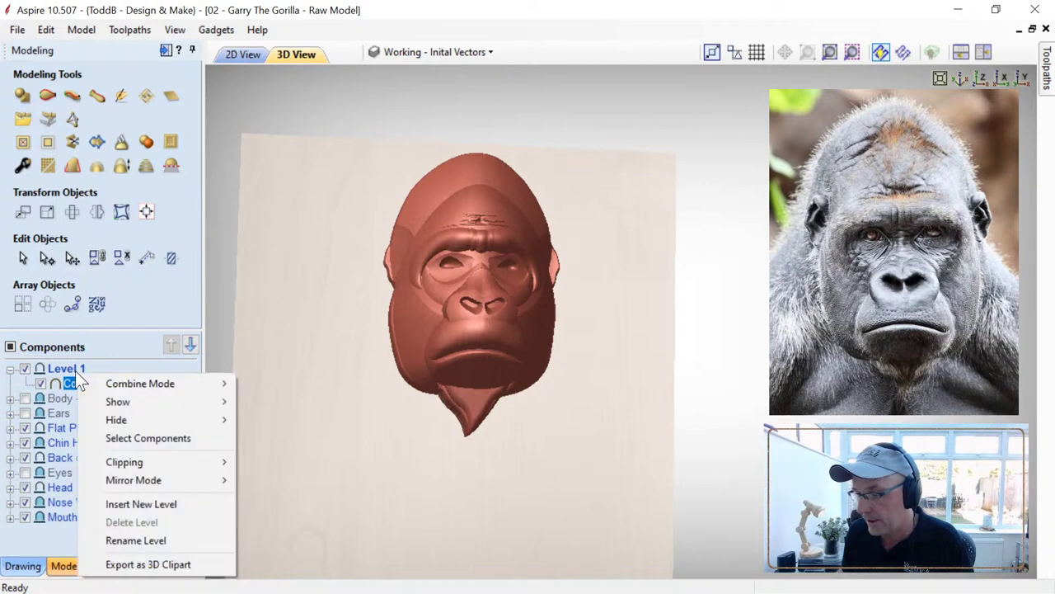
mouse_move(109, 401)
left_click(280, 420)
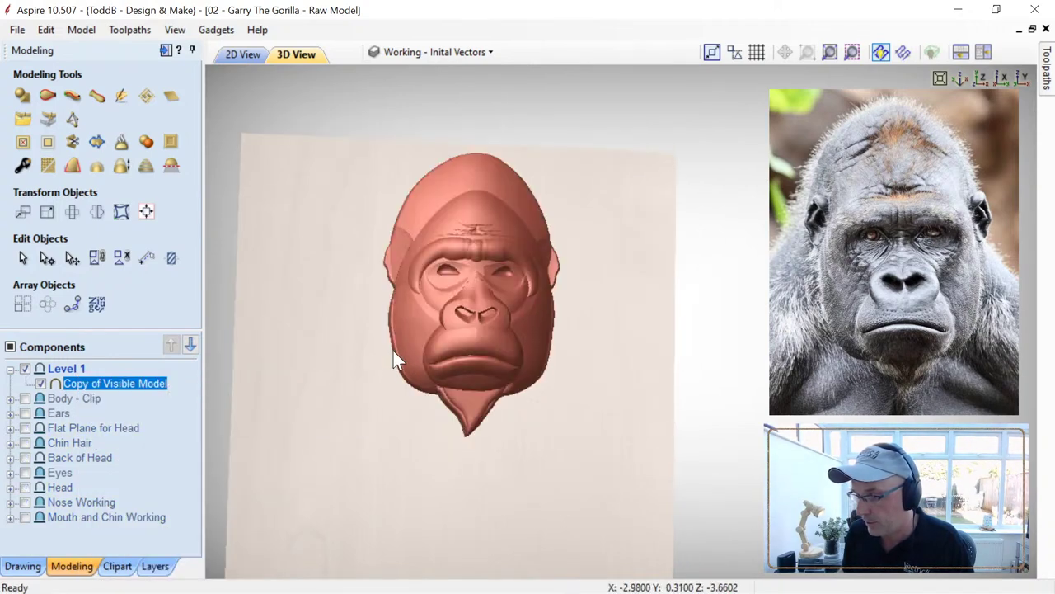
middle_click_drag(393, 350, 354, 385)
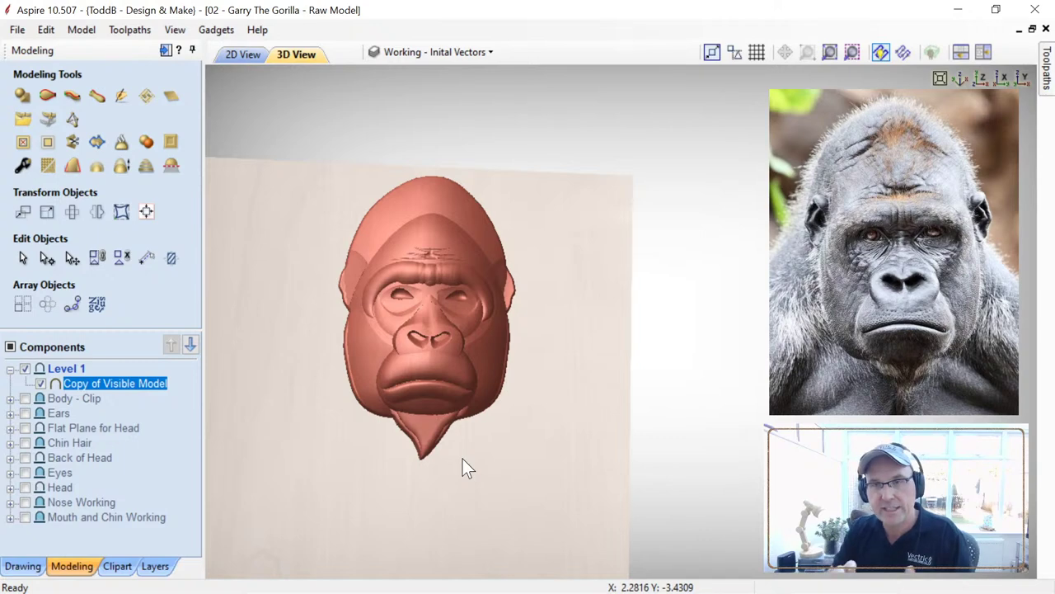
Step: Start sculpting the merged head around the nose with the Smooth tool, setting diameter 49 and strength 33
mouse_move(440, 325)
left_mouse_down()
mouse_move(404, 339)
mouse_move(423, 333)
left_mouse_up()
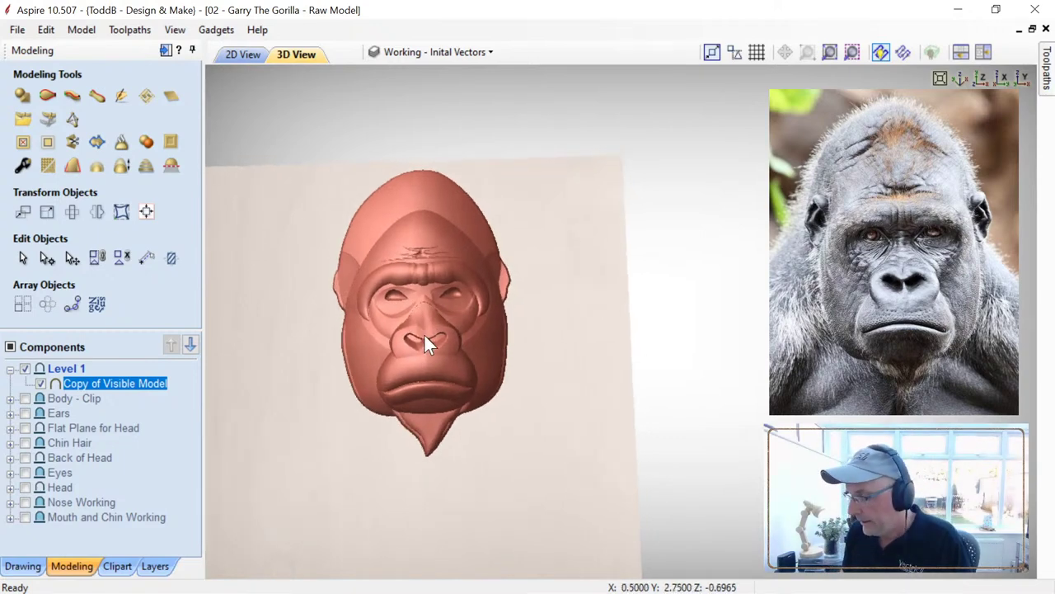
scroll(424, 333, "up", 3)
left_click_drag(428, 395, 453, 389)
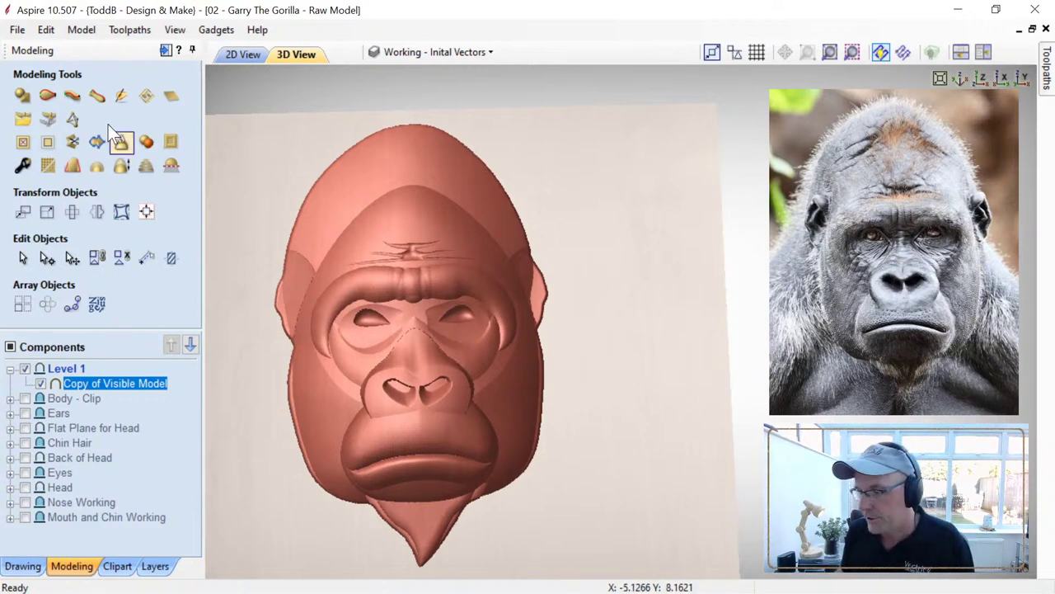
left_click(121, 97)
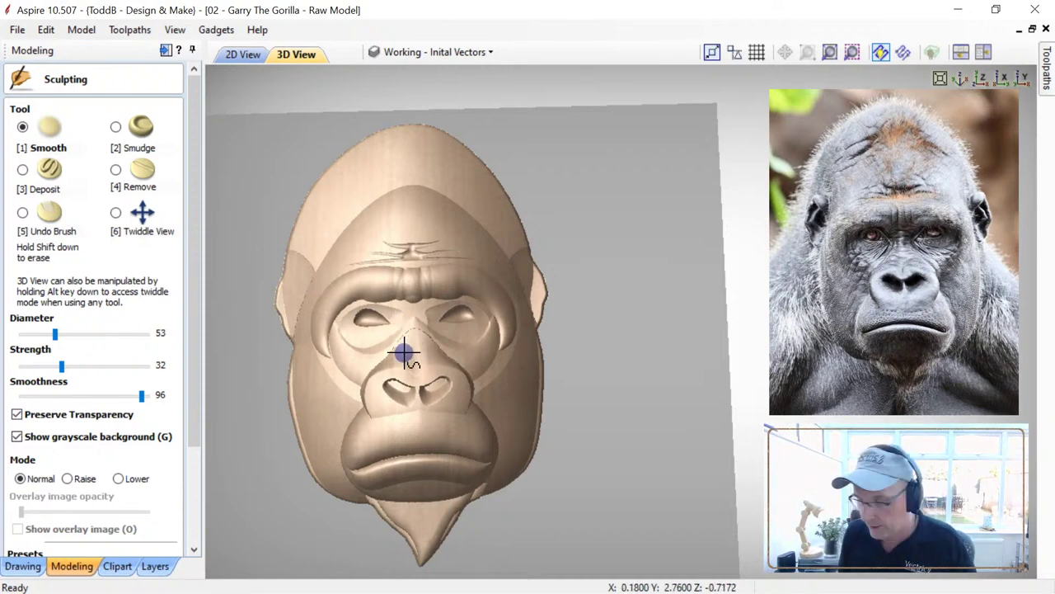
scroll(410, 350, "up", 3)
left_click_drag(376, 382, 477, 290, "alt")
scroll(478, 290, "up", 3)
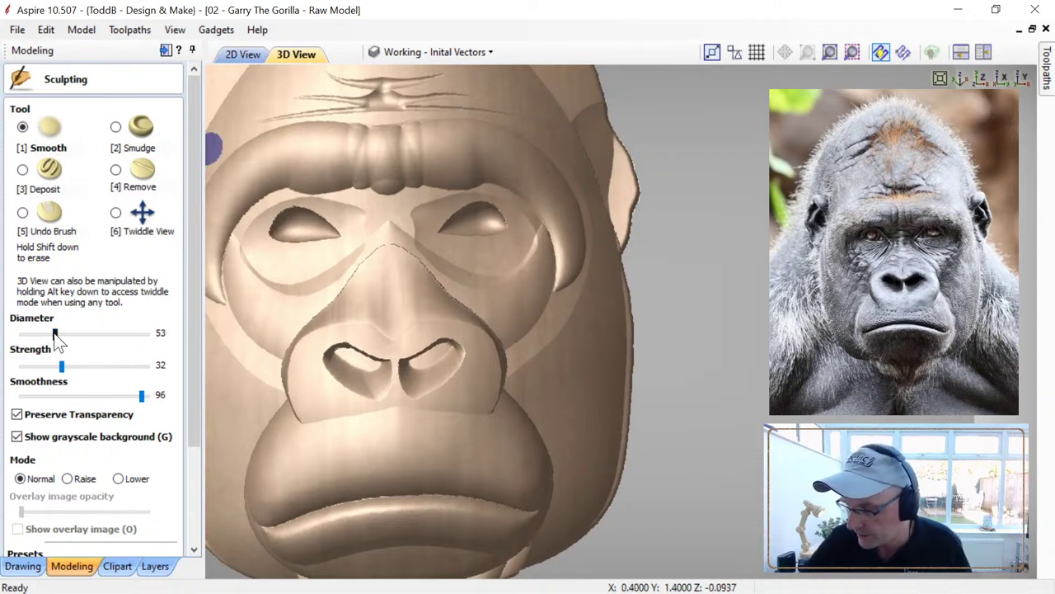
left_click_drag(56, 336, 62, 366)
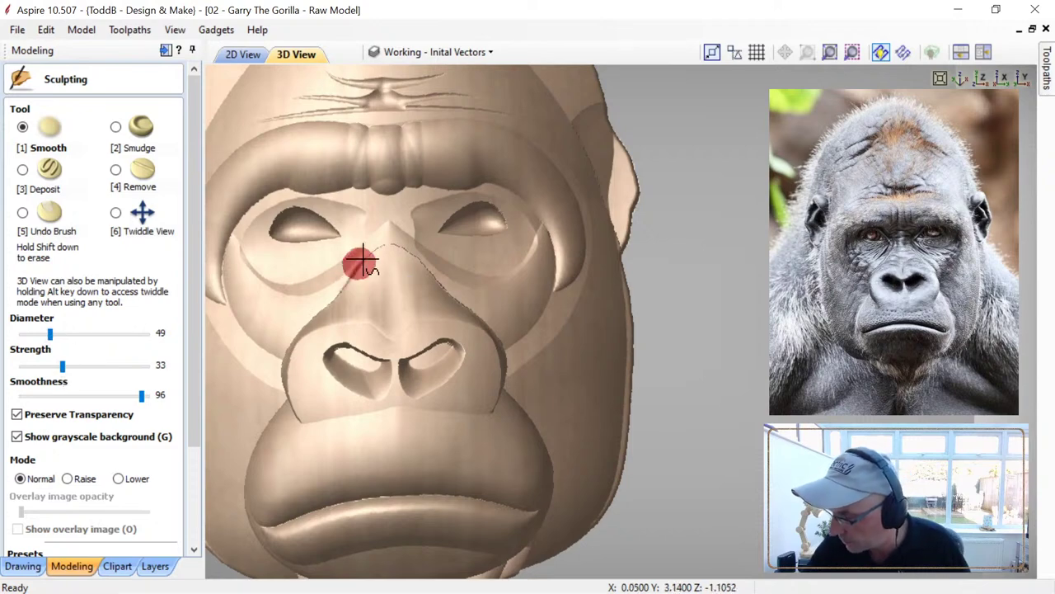